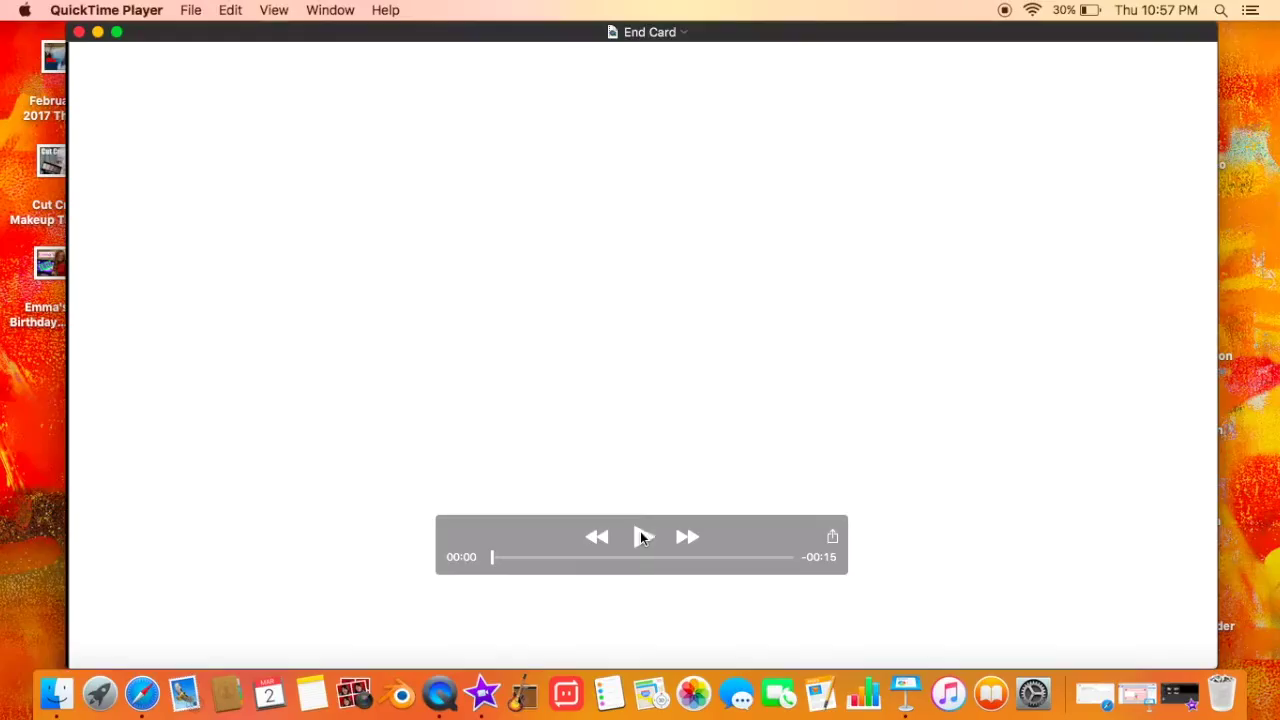
- Play the finished End Card movie in QuickTime Player as a preview
left_click(642, 537)
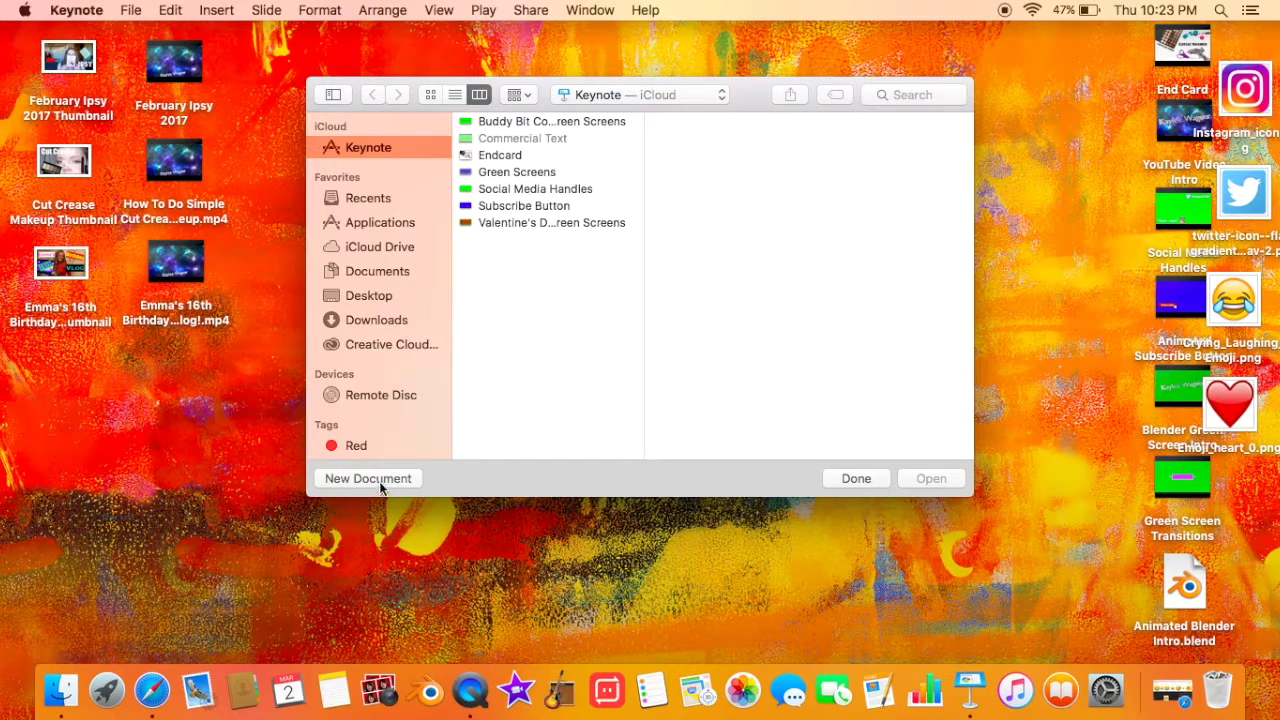
- Create a White-theme Keynote document with no title or body placeholders and a pink background
left_click(370, 480)
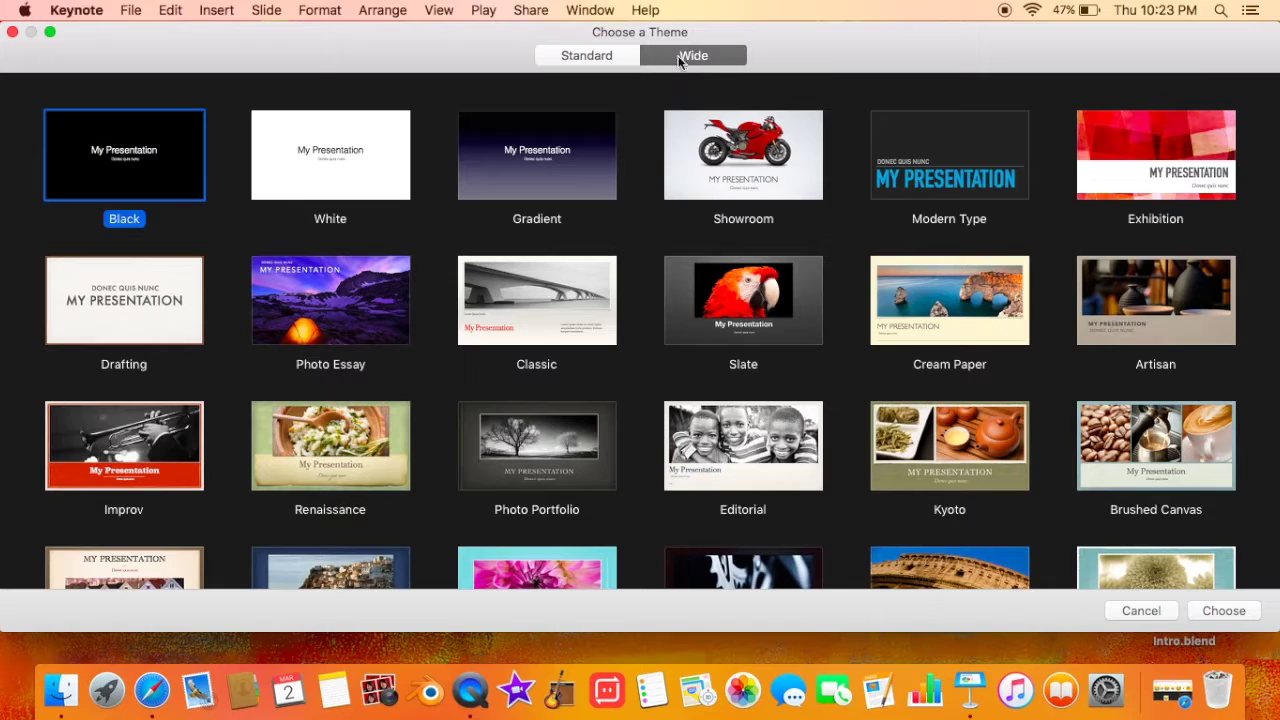
double_click(347, 165)
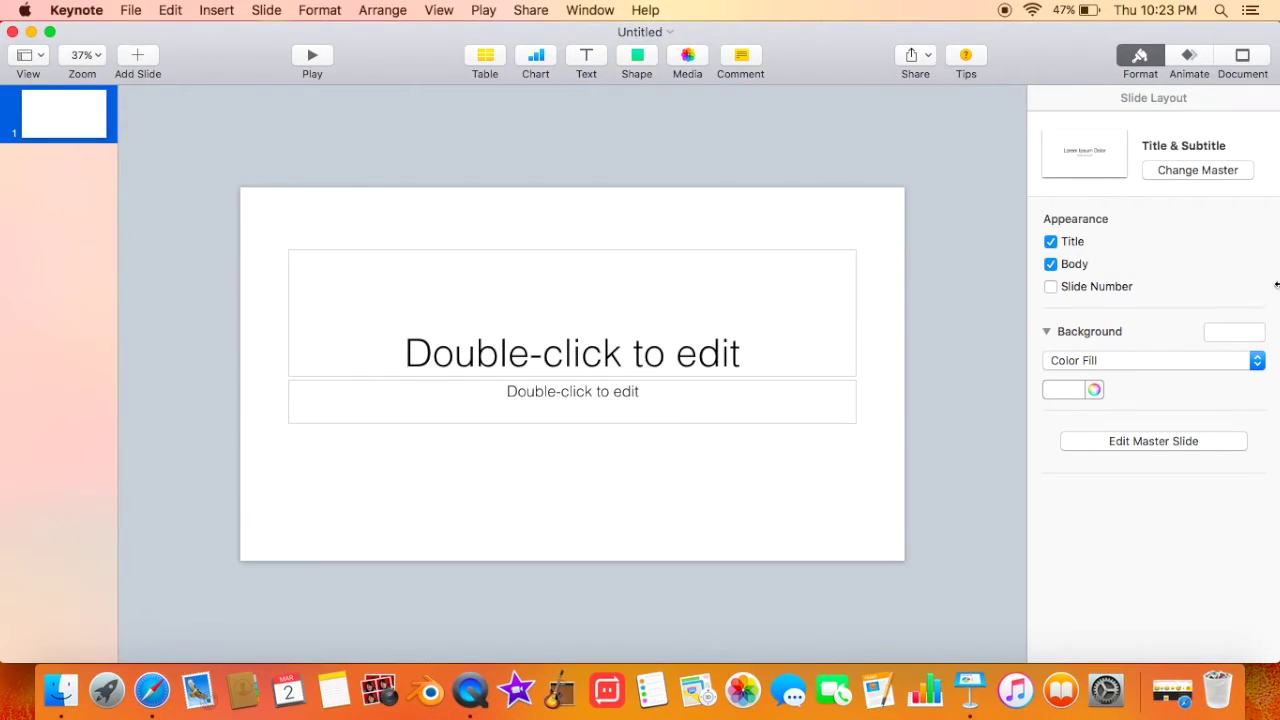
left_click_drag(1276, 286, 1133, 286)
left_click(903, 241)
left_click(903, 264)
left_click(916, 389)
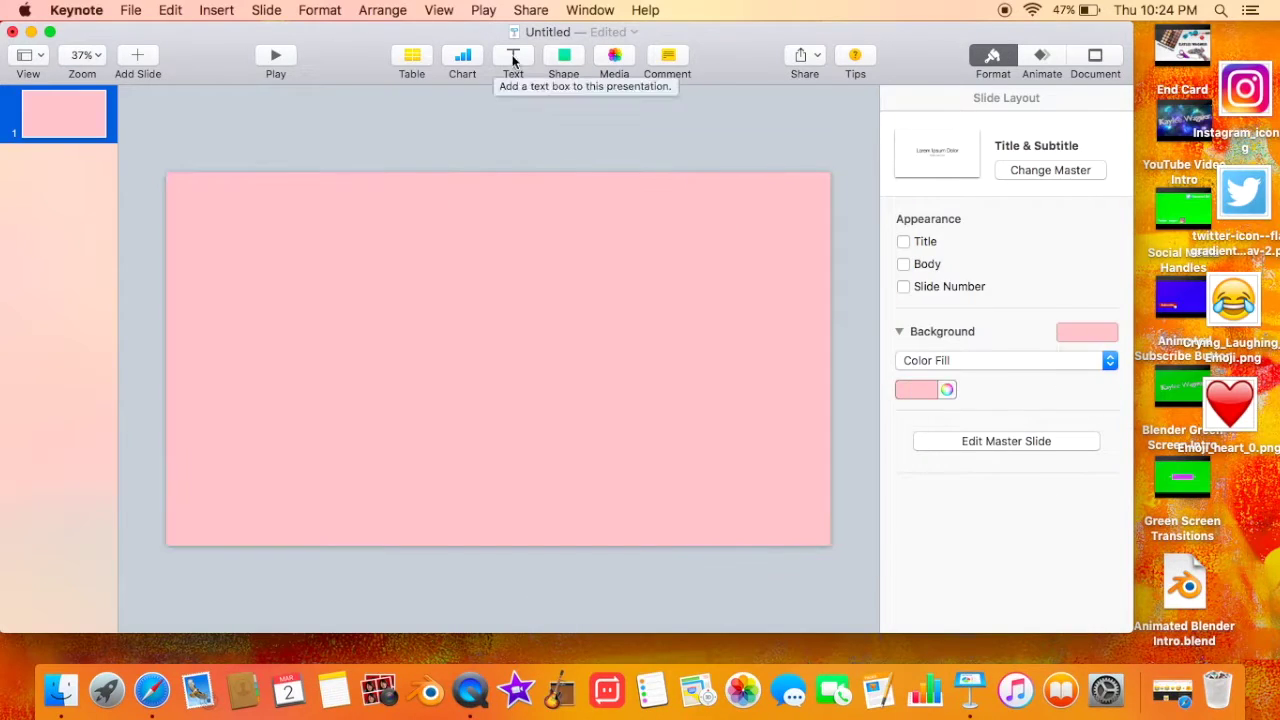
- Add a text box with the creator's name and move it to the slide's top right
left_click(513, 60)
type("Kaylee Wagner")
left_click_drag(507, 311, 640, 222)
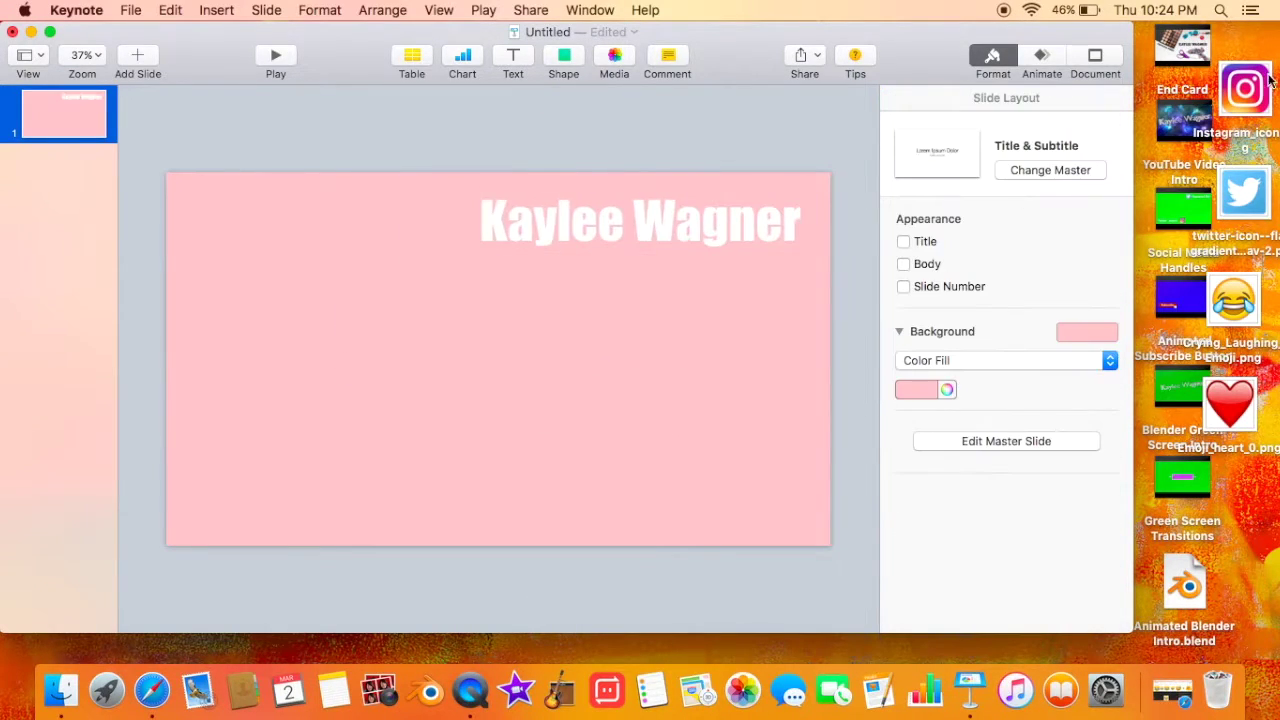
- Place the Instagram icon with a bold typewriter-font username, then bring in the Twitter icon
mouse_move(1268, 82)
left_mouse_down()
mouse_move(208, 490)
mouse_move(507, 366)
mouse_move(670, 403)
left_mouse_up()
left_click(1005, 277)
left_click(1043, 331)
mouse_move(1243, 195)
left_mouse_down()
mouse_move(571, 497)
mouse_move(519, 325)
left_mouse_up()
left_click(513, 58)
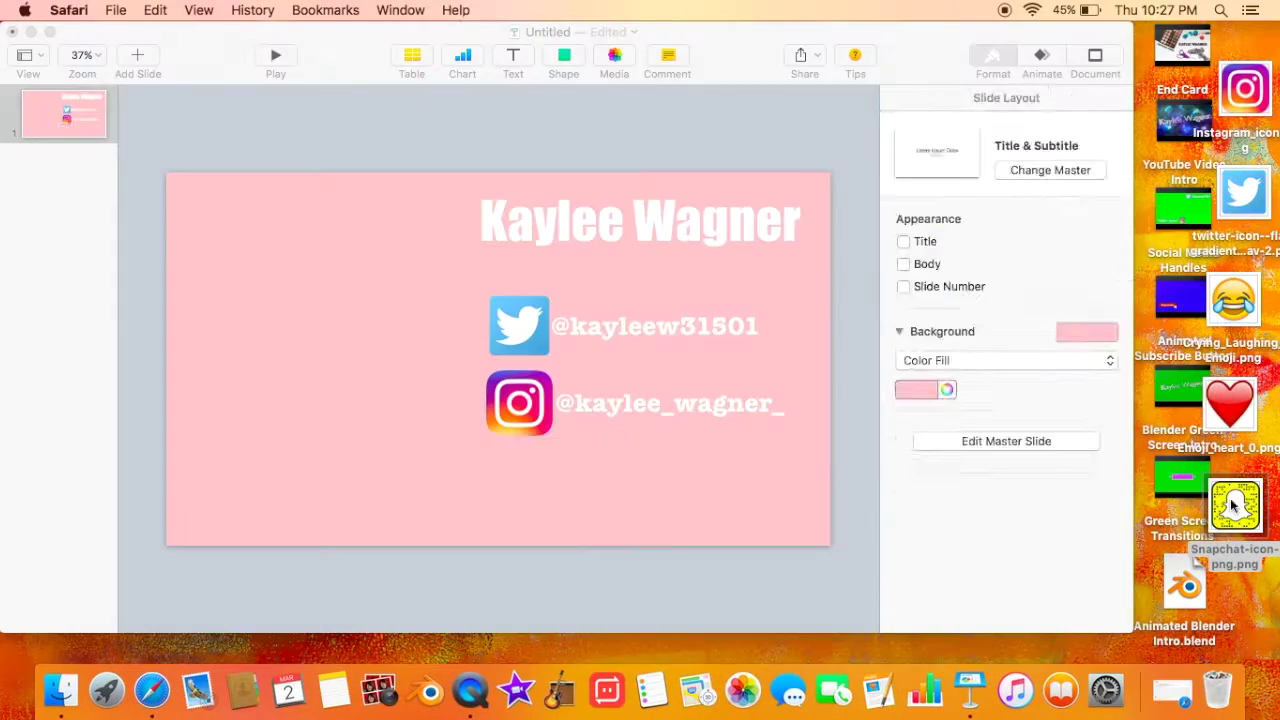
- Add the Snapchat icon with its username, plus a laughing emoji and a heart emoji
left_click_drag(1235, 505, 519, 487)
type("@kaylee31501")
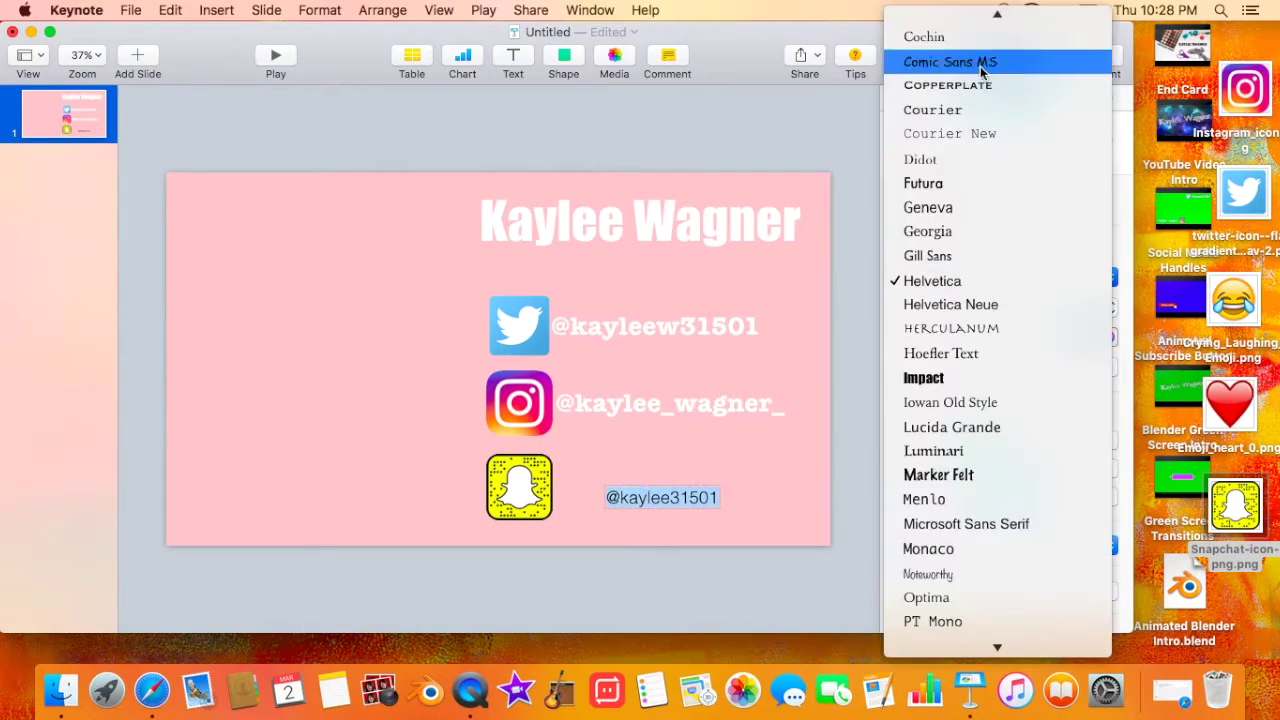
left_click(300, 480)
left_click_drag(1233, 300, 400, 362)
left_click_drag(1229, 400, 433, 215)
- Draw a large bordered rectangle to the left of the social icons
left_click(563, 63)
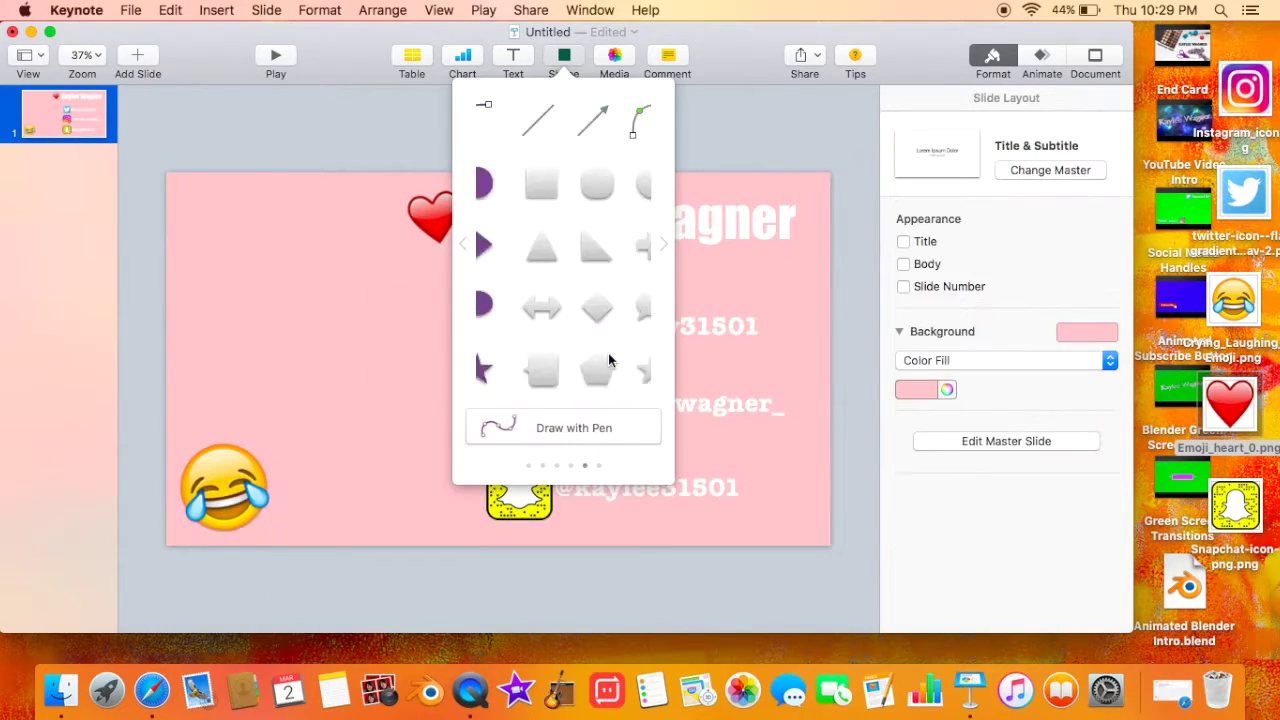
left_click_drag(409, 380, 314, 240)
left_click(1071, 348)
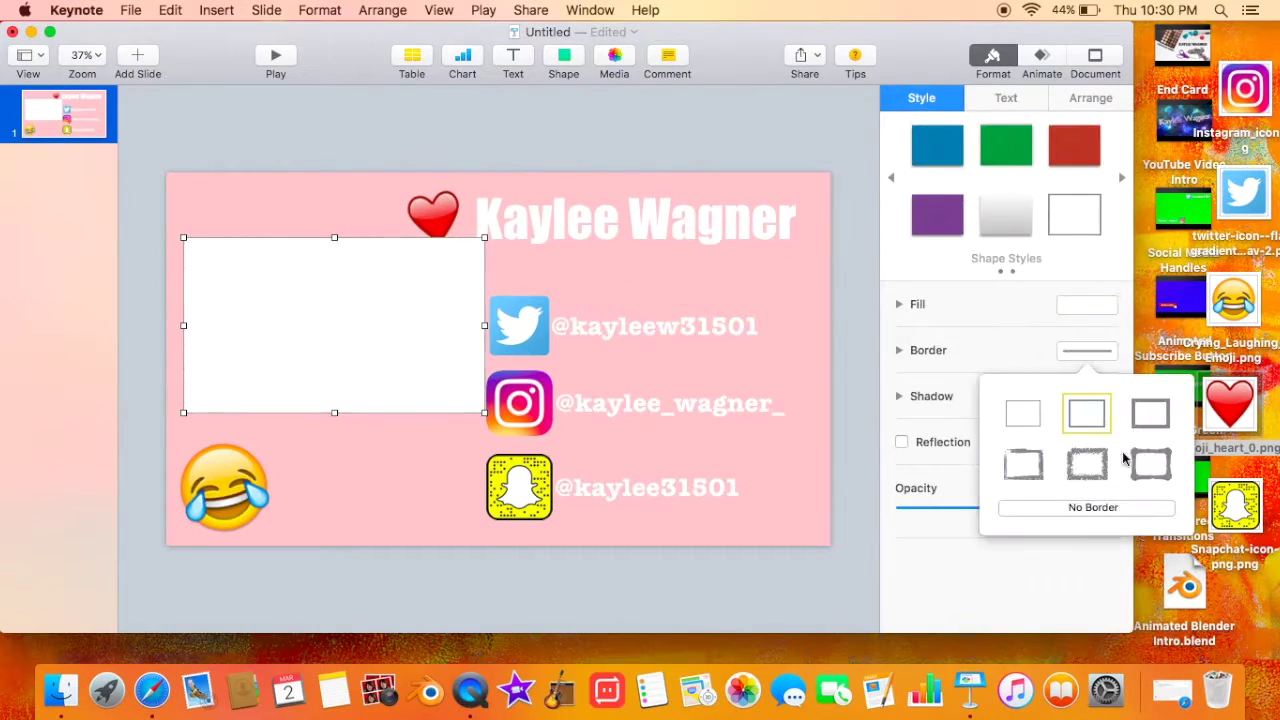
left_click(1086, 429)
left_click_drag(486, 237, 463, 258)
left_click(294, 120)
- Shift the icons and name heading lower and place hearts at the top left and right
left_click_drag(519, 325, 519, 351)
left_click_drag(654, 325, 654, 357)
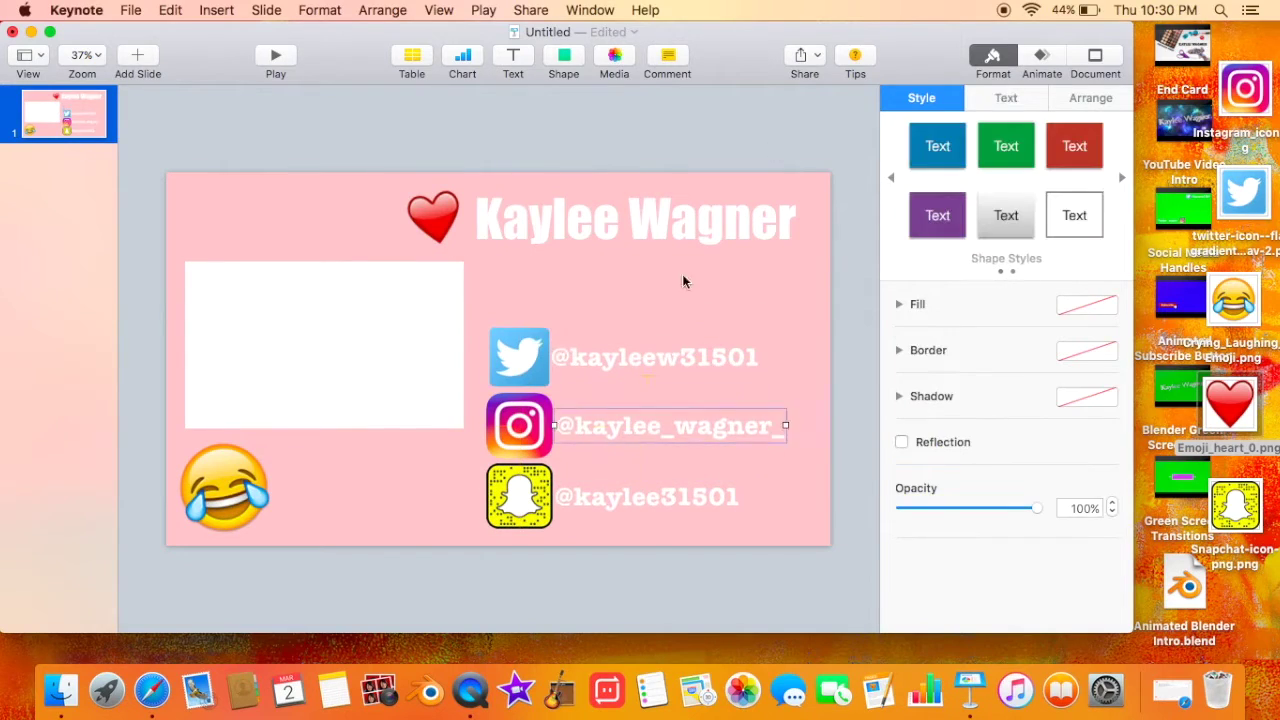
left_click_drag(635, 218, 655, 283)
mouse_move(433, 215)
left_mouse_down()
mouse_move(214, 217)
mouse_move(785, 215)
left_mouse_up()
- Add a large white 'Thanks for watching!' heading in a new font
left_click(498, 222)
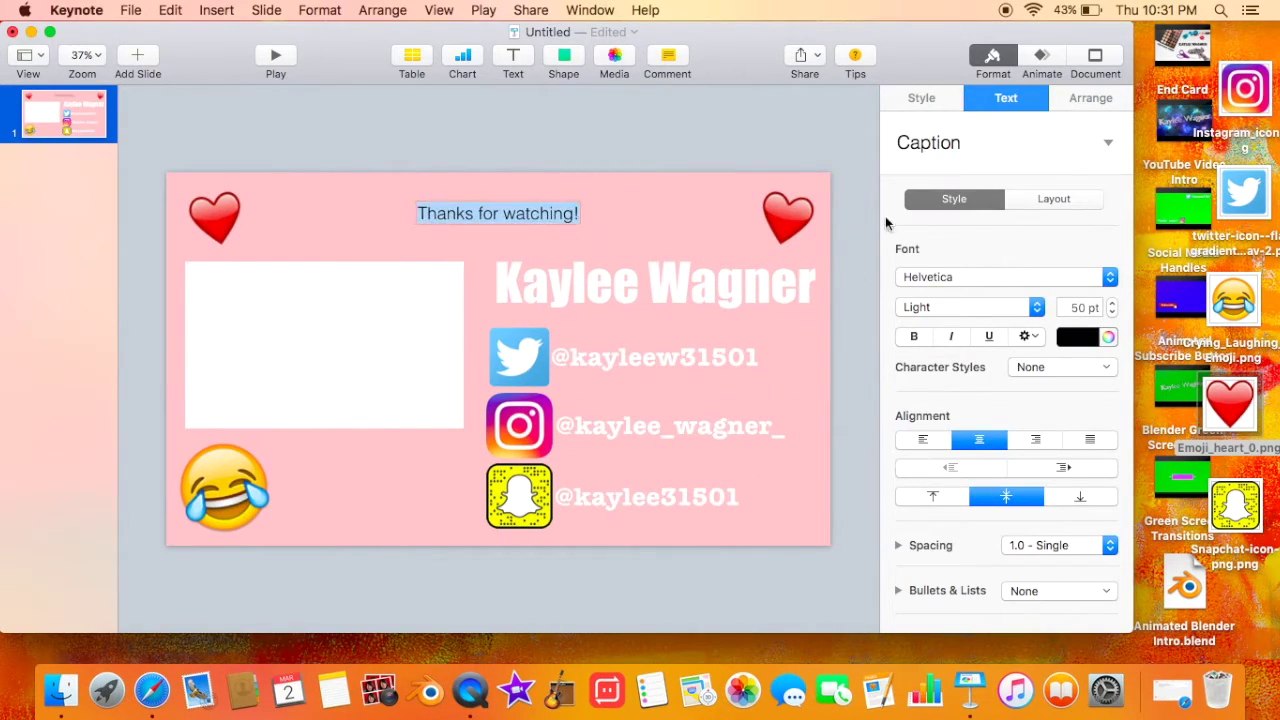
left_click(1078, 307)
left_click(1108, 277)
left_click(1108, 336)
left_click(612, 590)
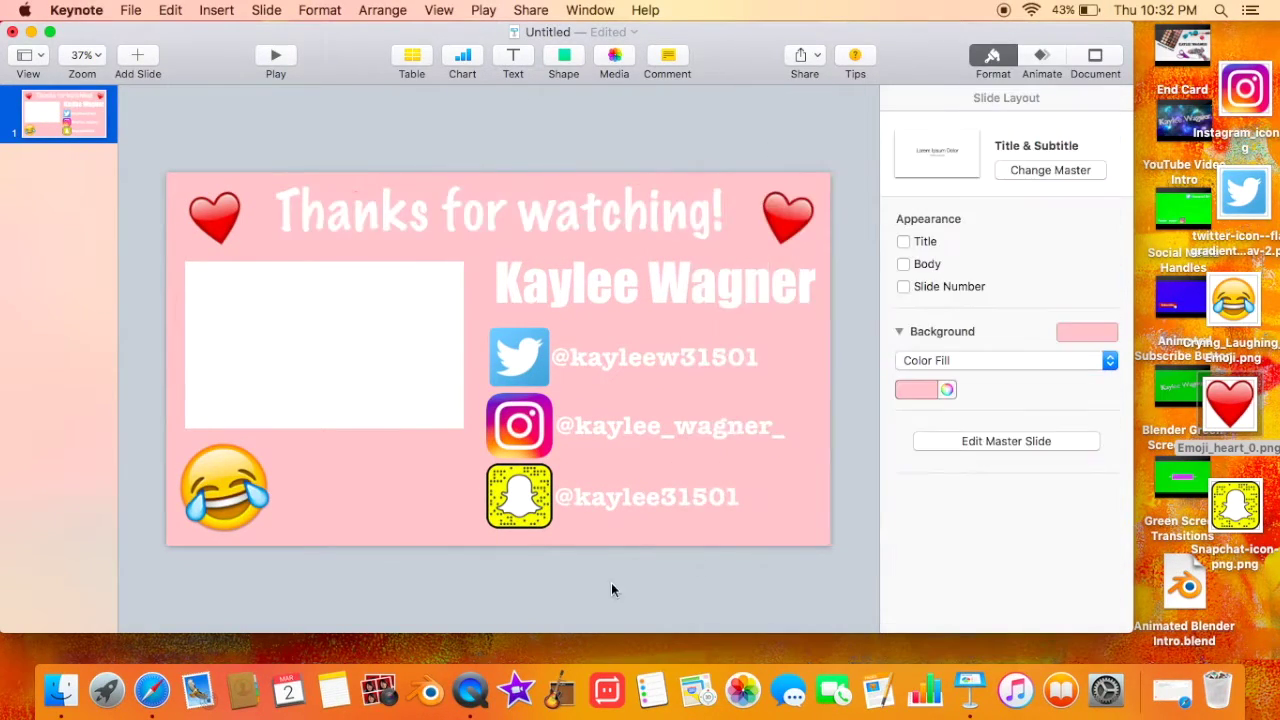
- Add a large white 'Previous Video' label in Phosphate font and nudge it into place
type("Previous Video")
left_click(1078, 307)
left_click(1108, 277)
left_click(1108, 336)
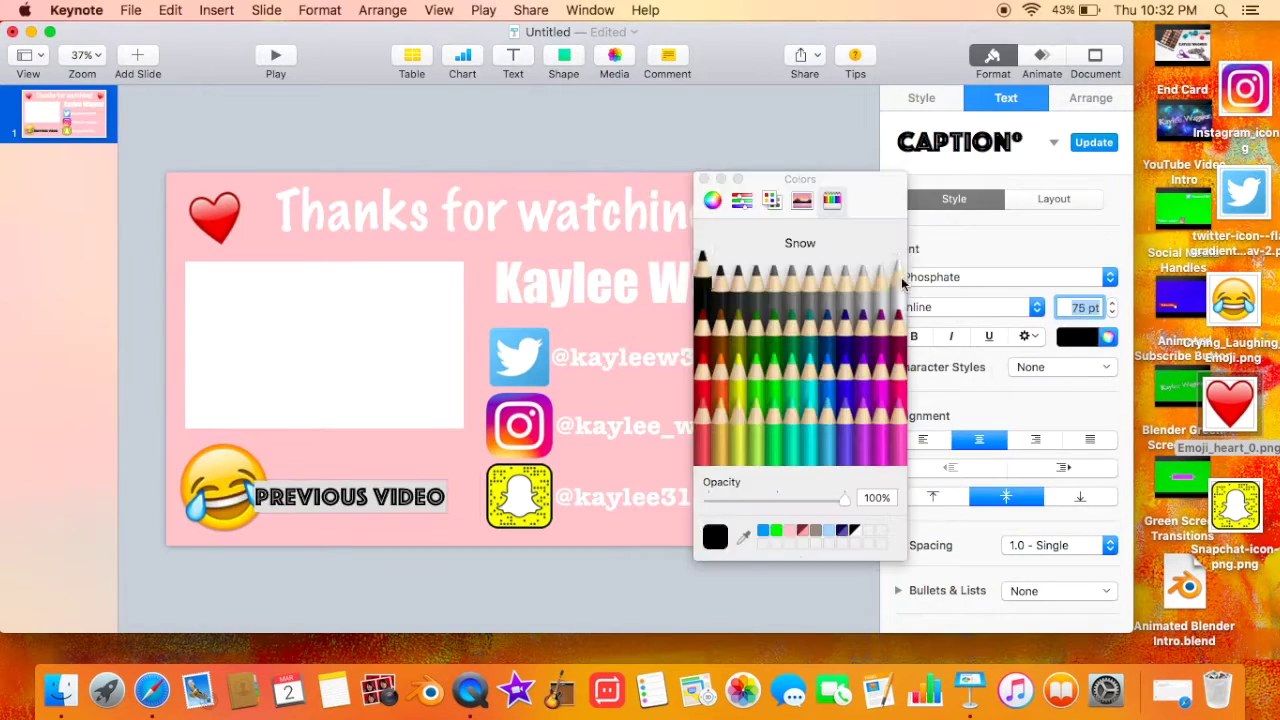
left_click(902, 285)
mouse_move(391, 457)
left_mouse_down()
mouse_move(443, 457)
mouse_move(330, 467)
left_mouse_up()
left_click(480, 358)
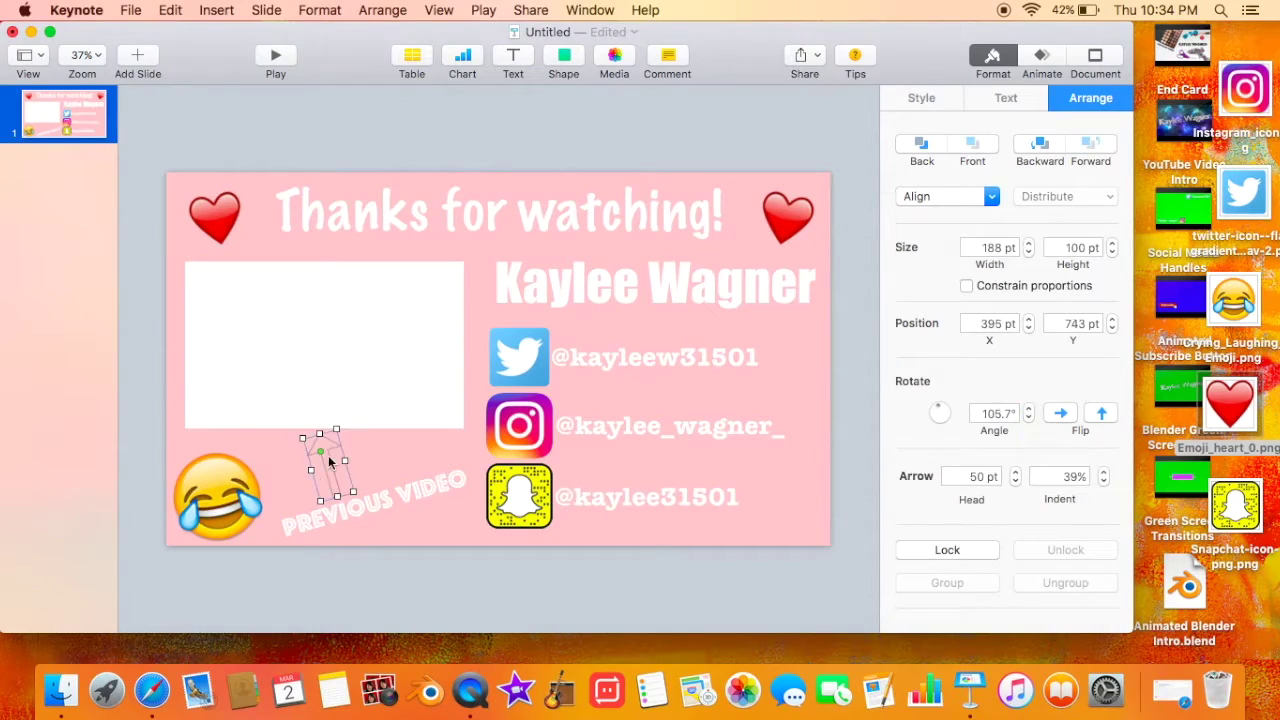
- Shrink the laughing emoji, tilt the label, and drop the Cut Crease thumbnail into the box
left_click(400, 495)
left_click_drag(262, 540, 232, 492)
left_click_drag(370, 500, 335, 497)
left_click(828, 293)
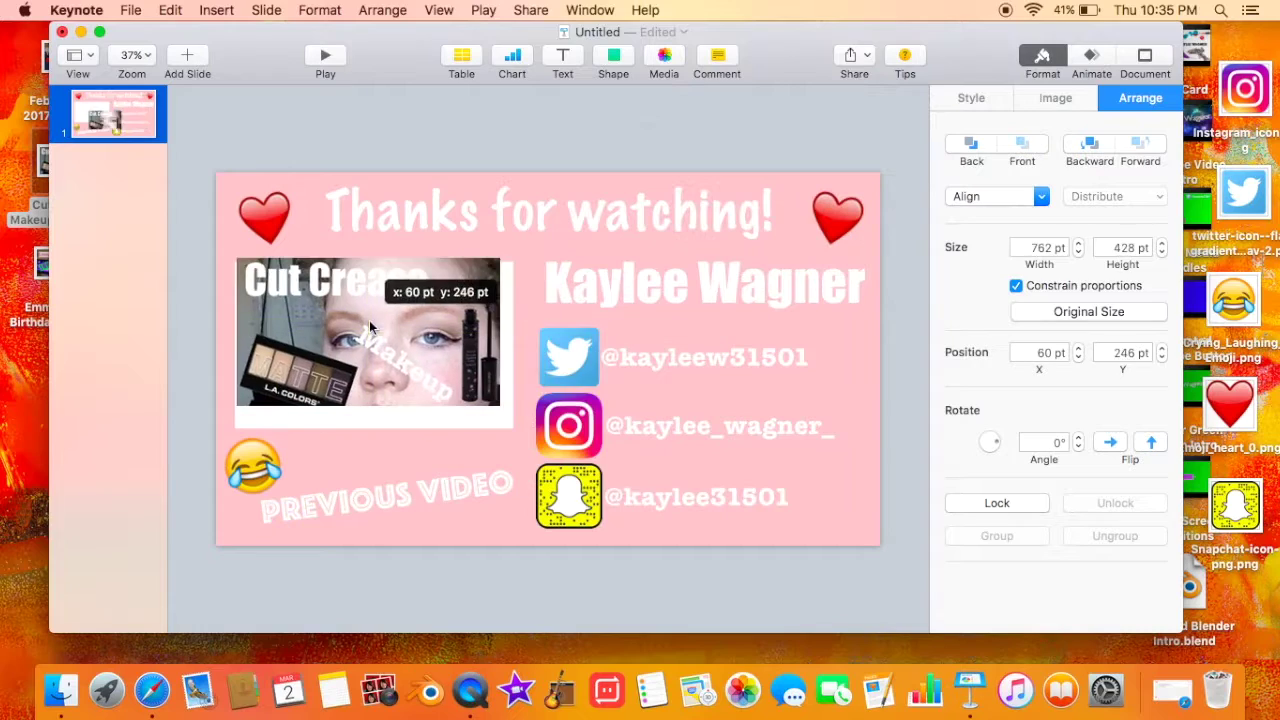
left_click_drag(370, 328, 373, 260)
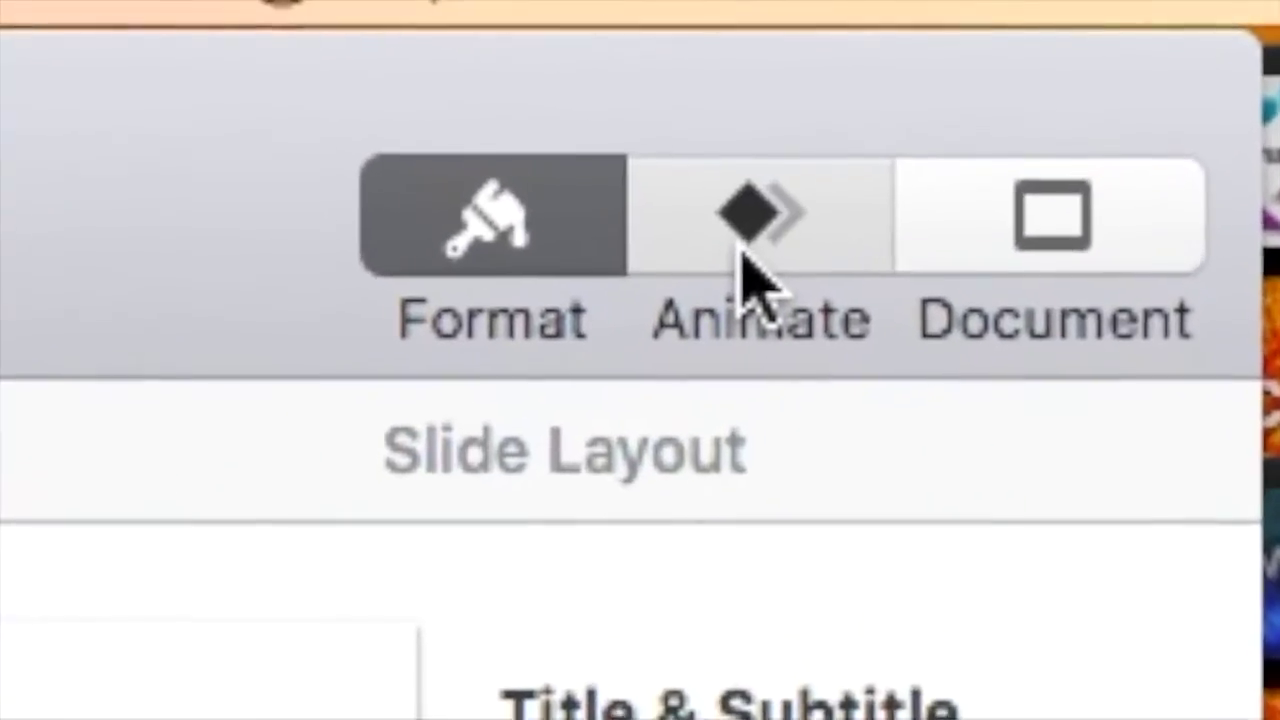
- Give the 'Thanks for watching!' heading a Move In build-in running top to bottom
left_click(857, 200)
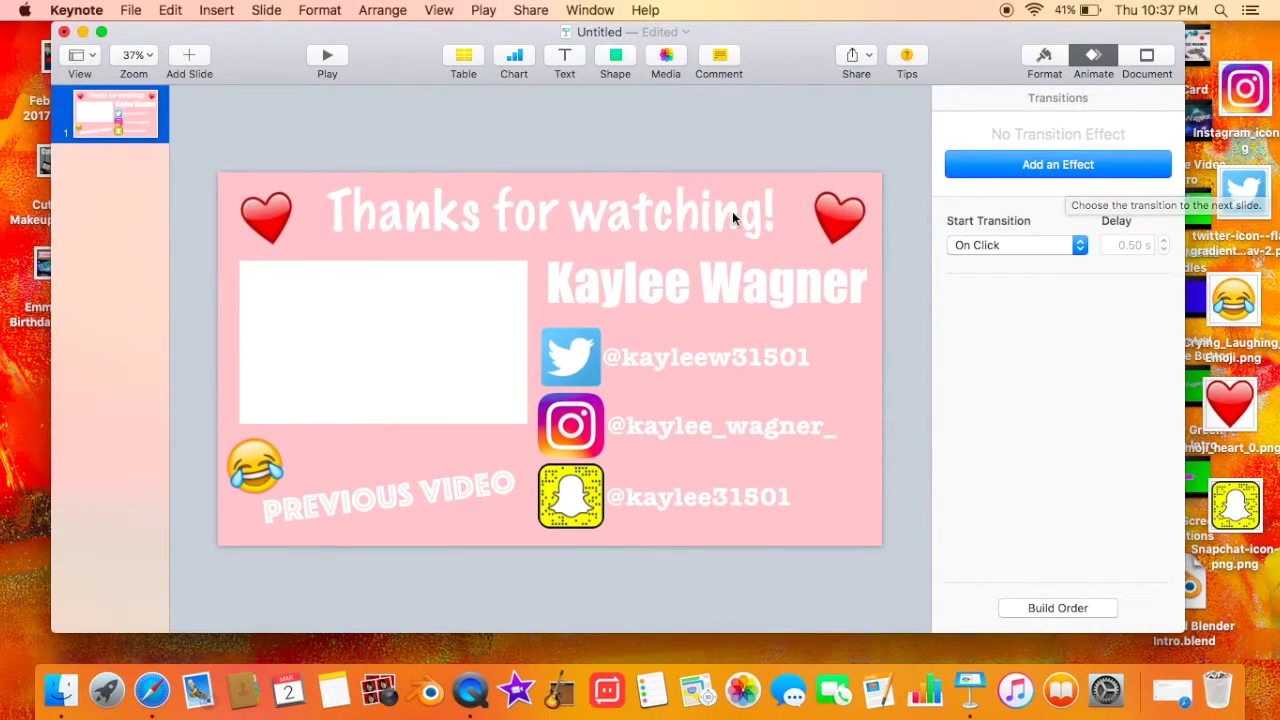
left_click(732, 218)
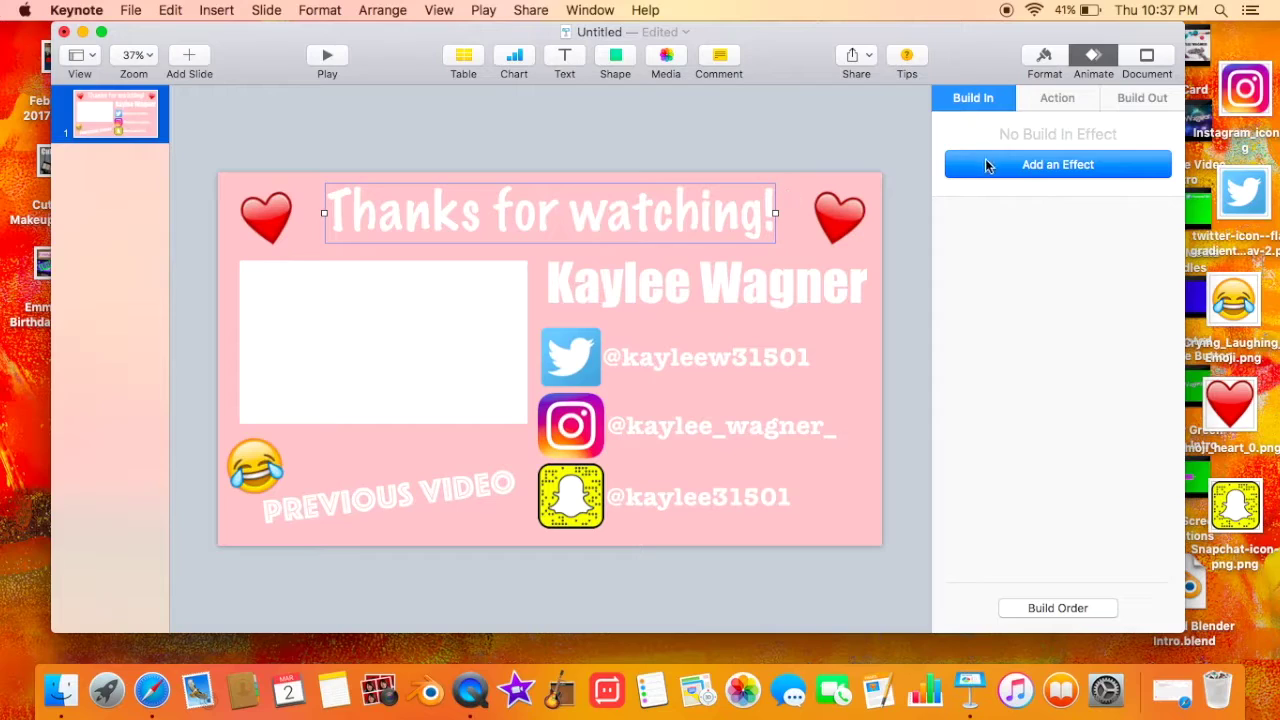
left_click(985, 165)
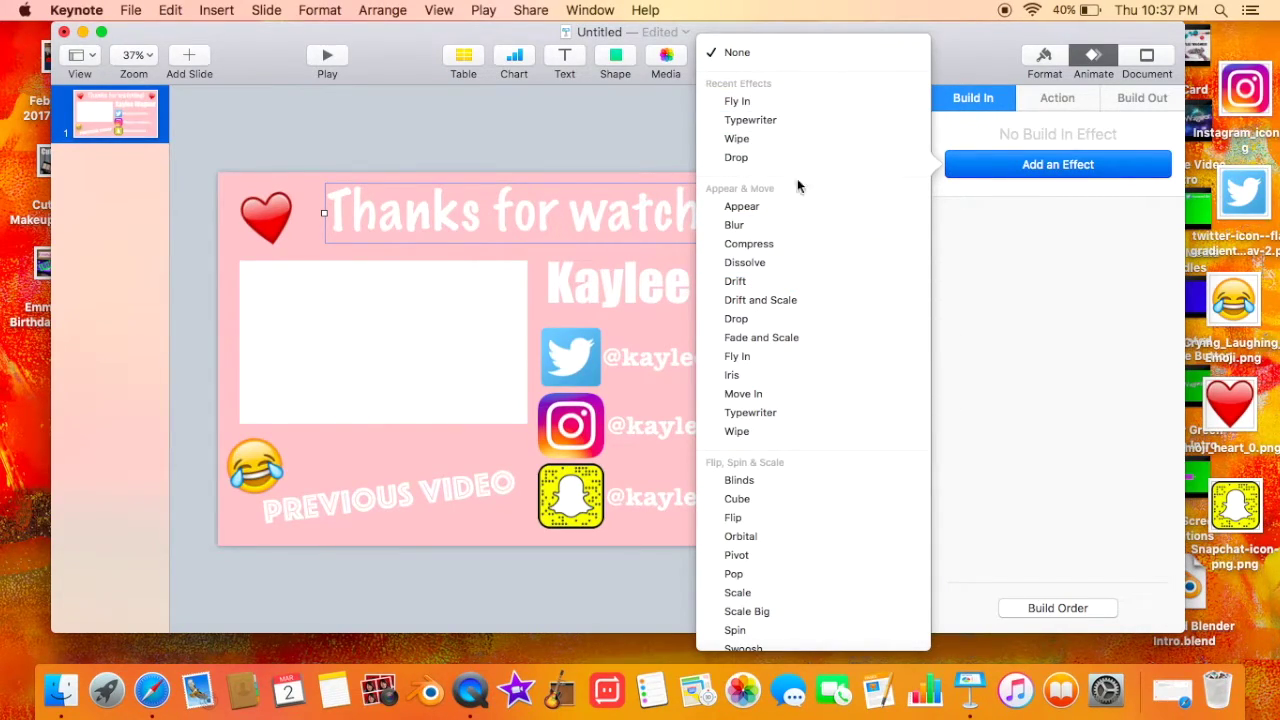
mouse_move(760, 375)
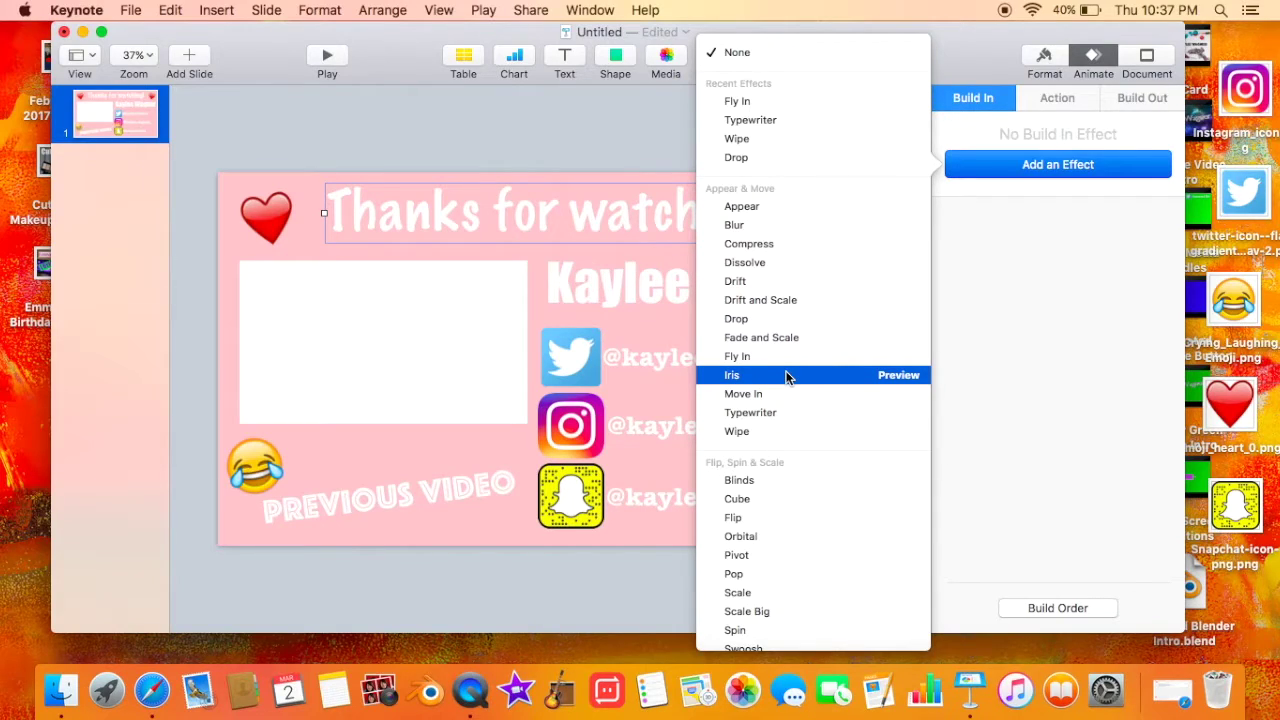
left_click(783, 393)
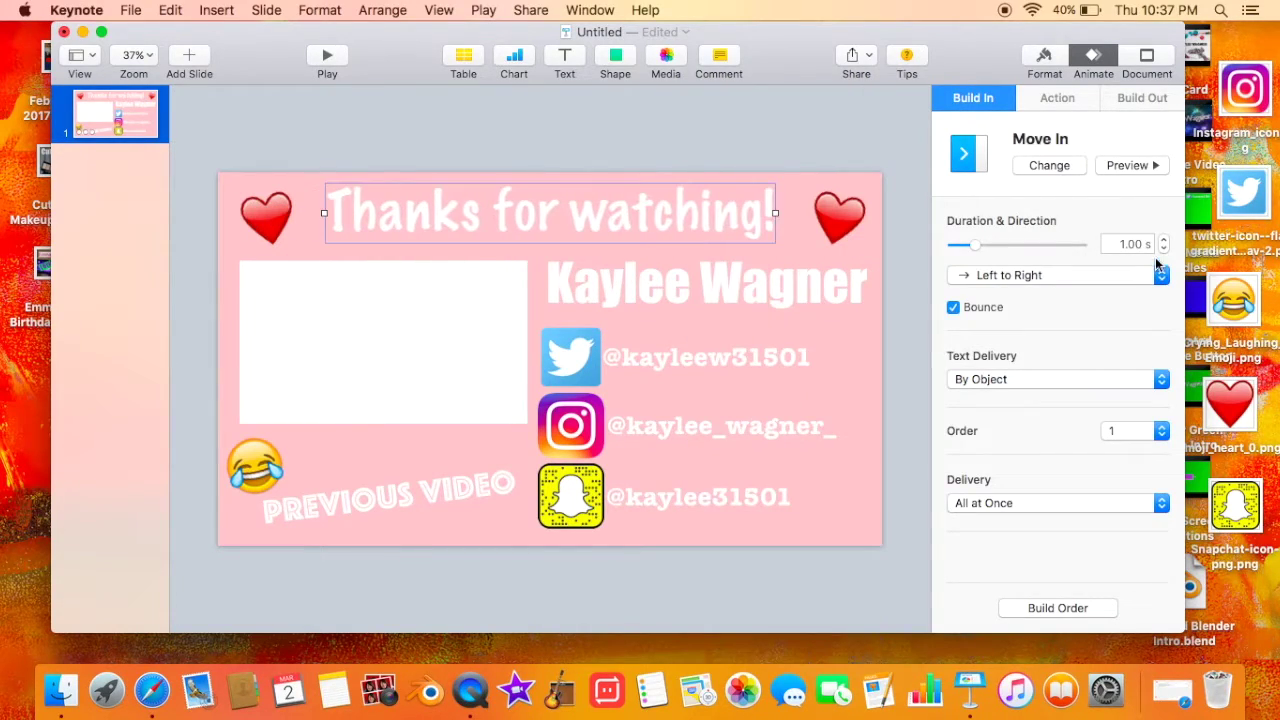
left_click(1032, 278)
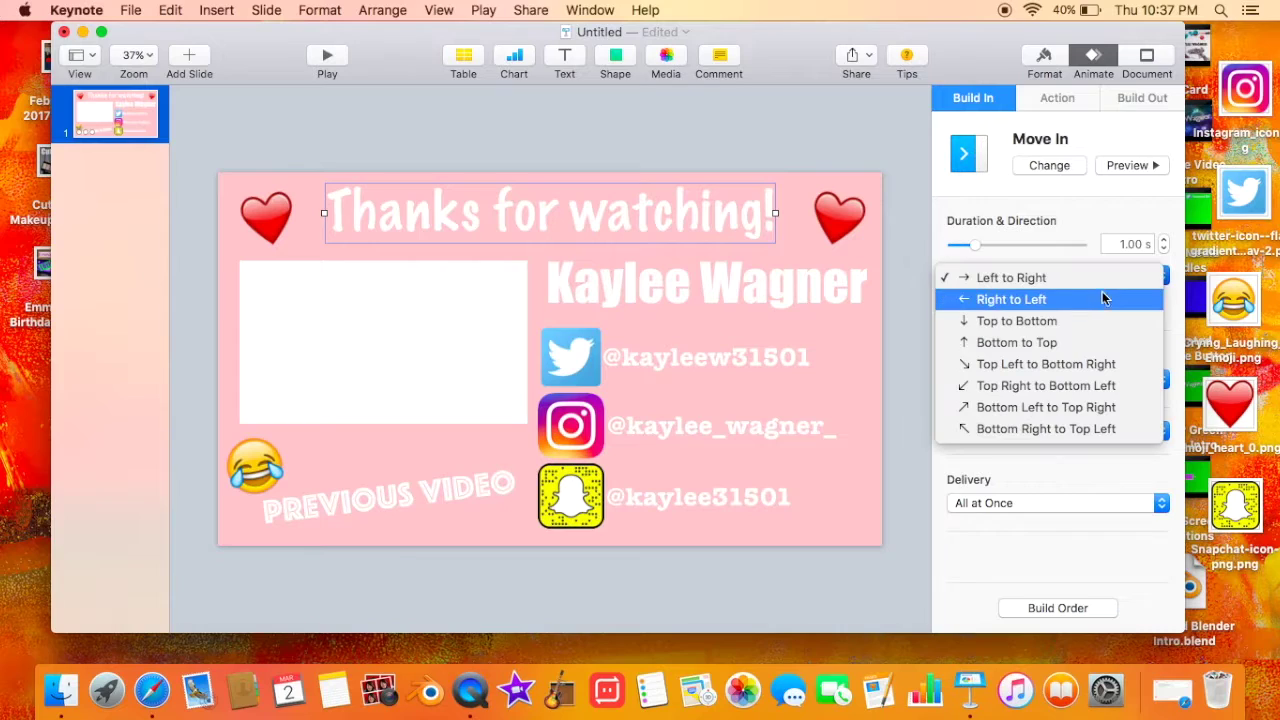
left_click(1100, 321)
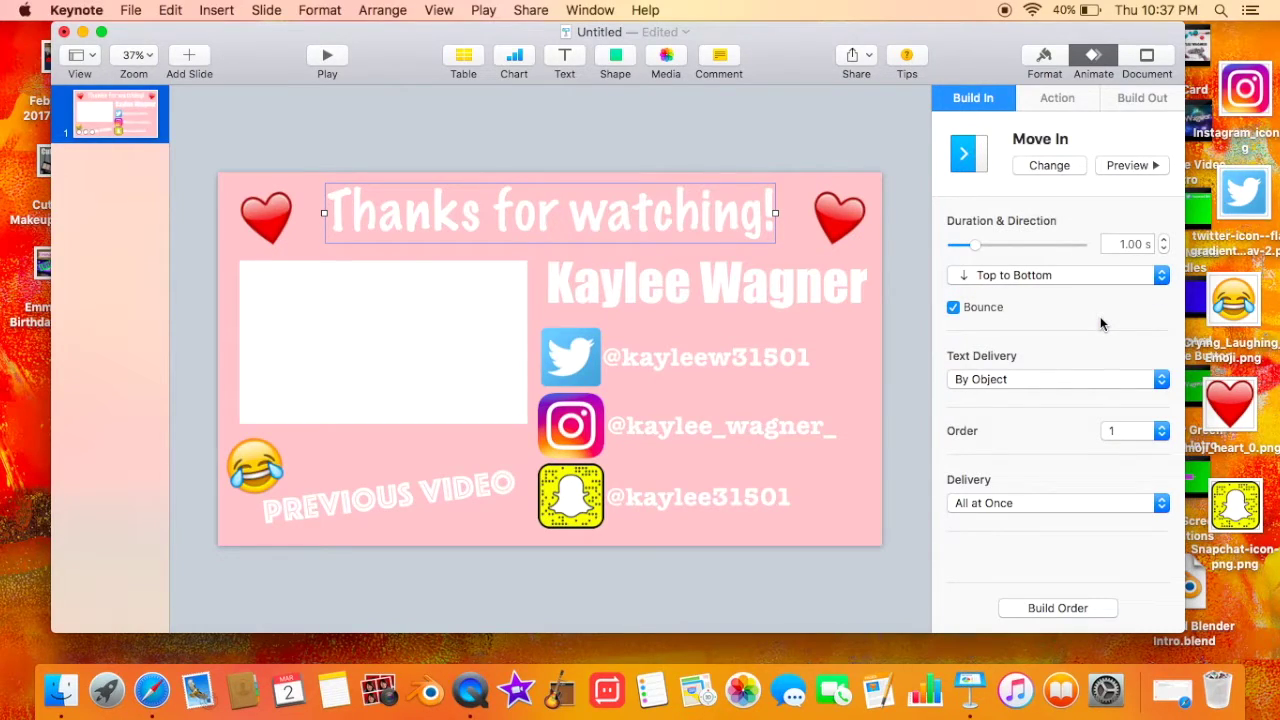
- Preview the heading's build animation from the Build Order list
left_click(1066, 612)
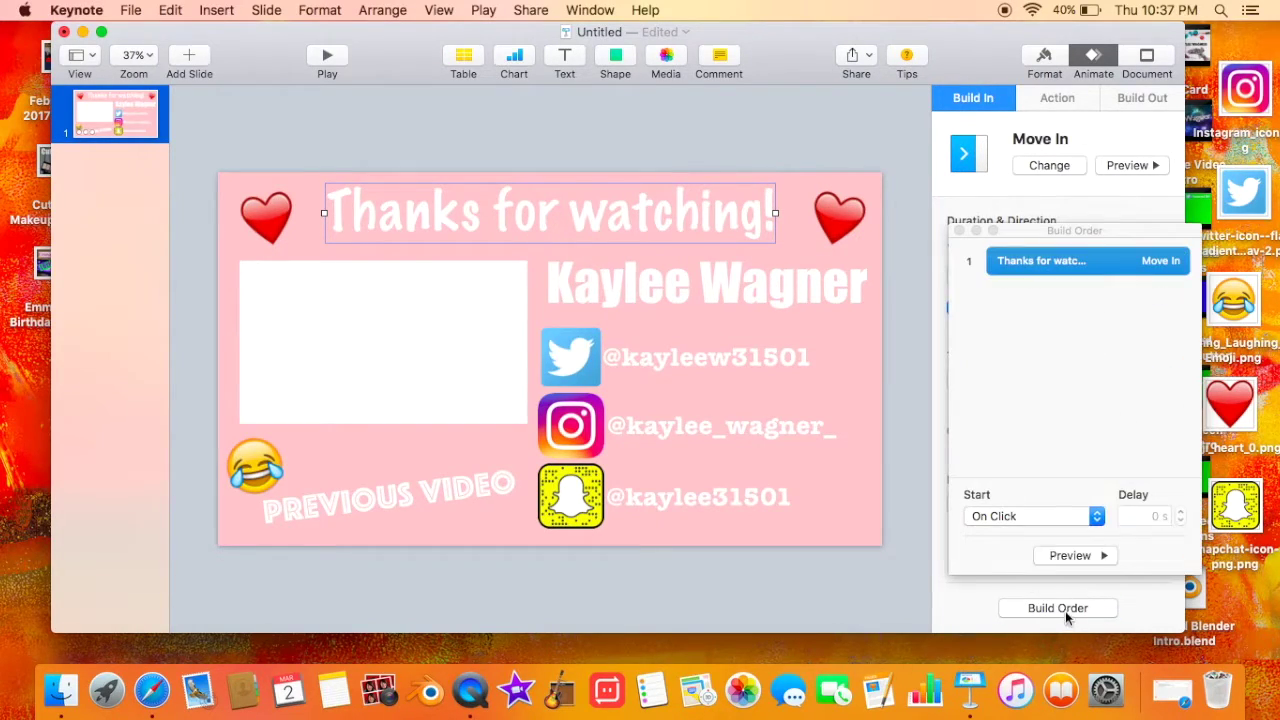
left_click(1076, 555)
left_click(960, 231)
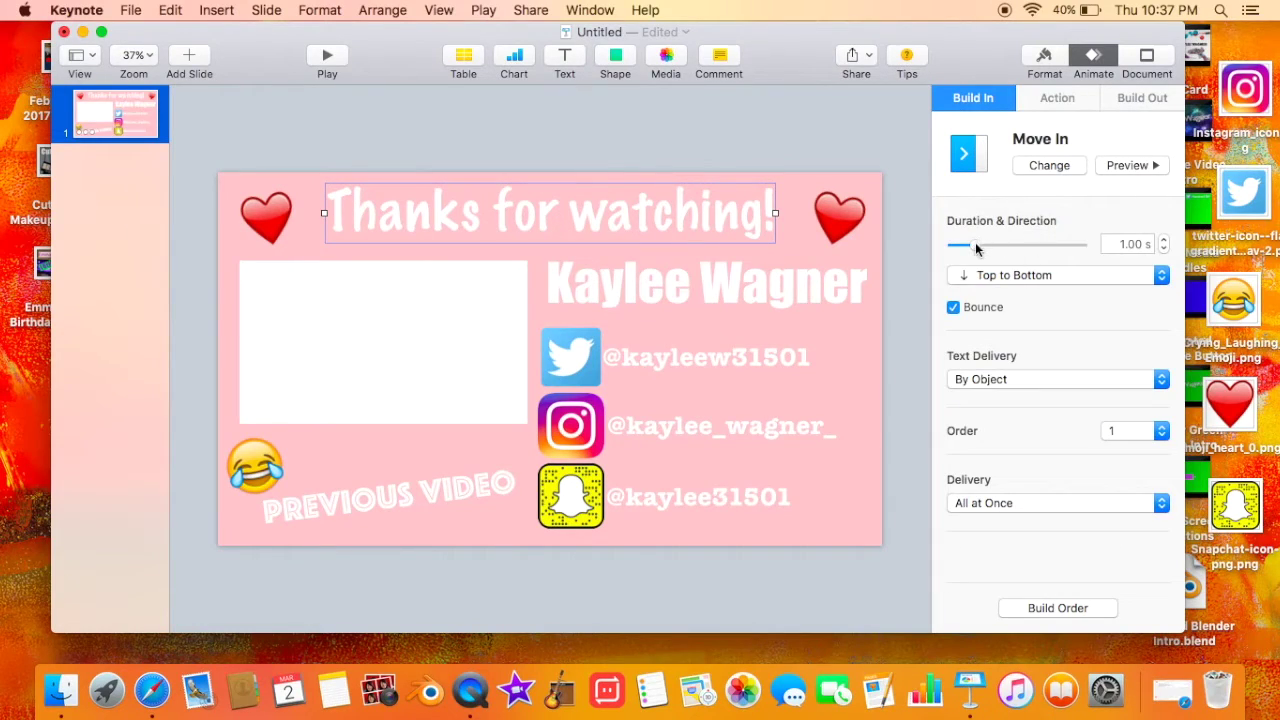
left_click(1090, 608)
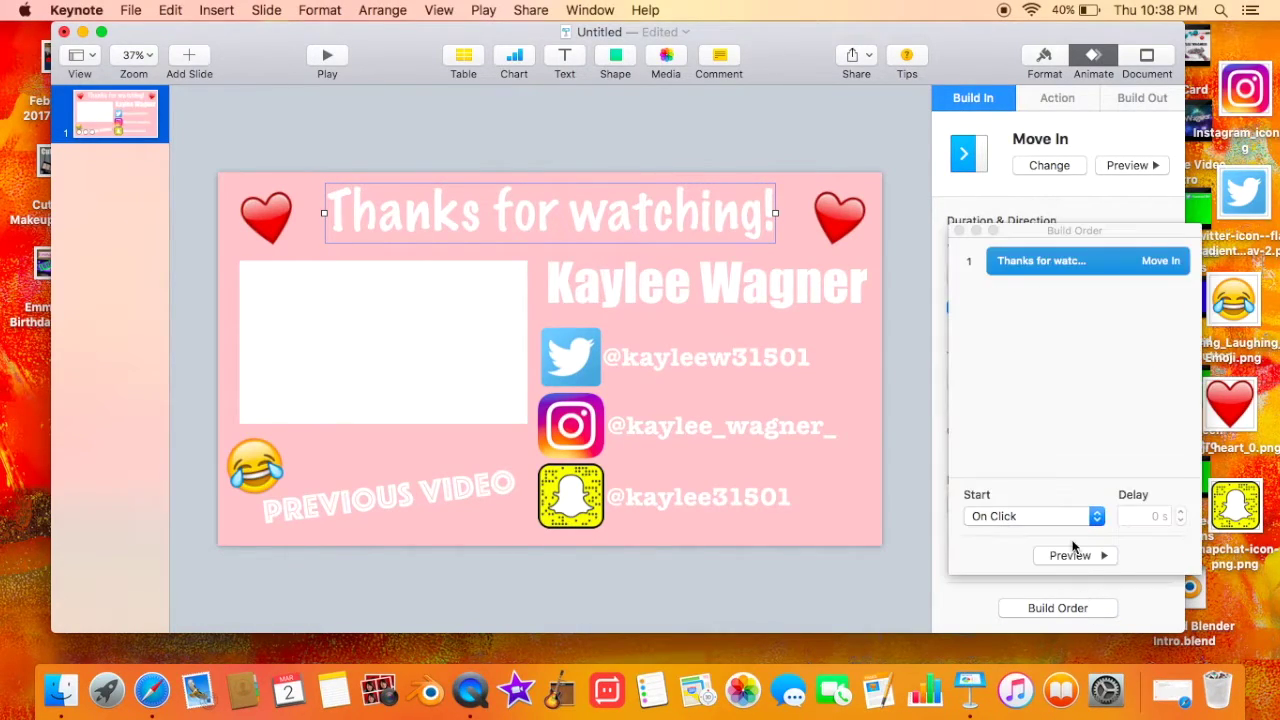
left_click(1074, 558)
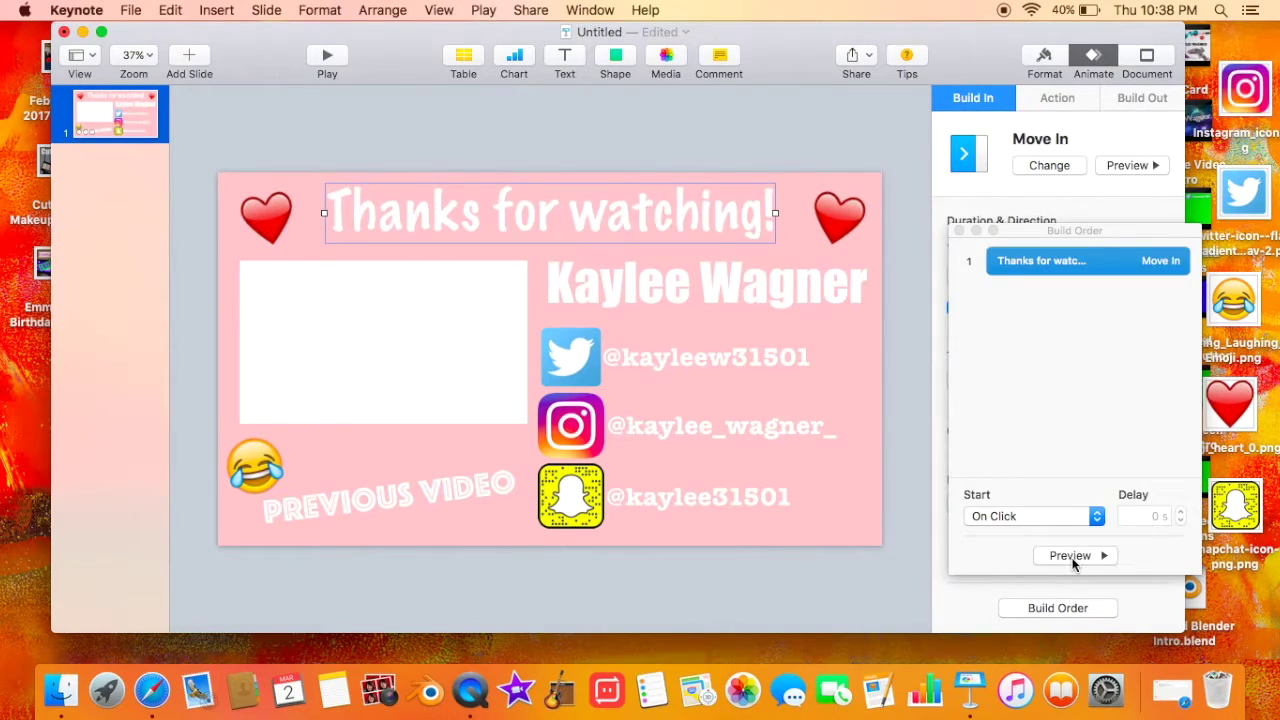
- Give the name heading a Squish build-in effect
left_click(959, 231)
left_click(703, 282)
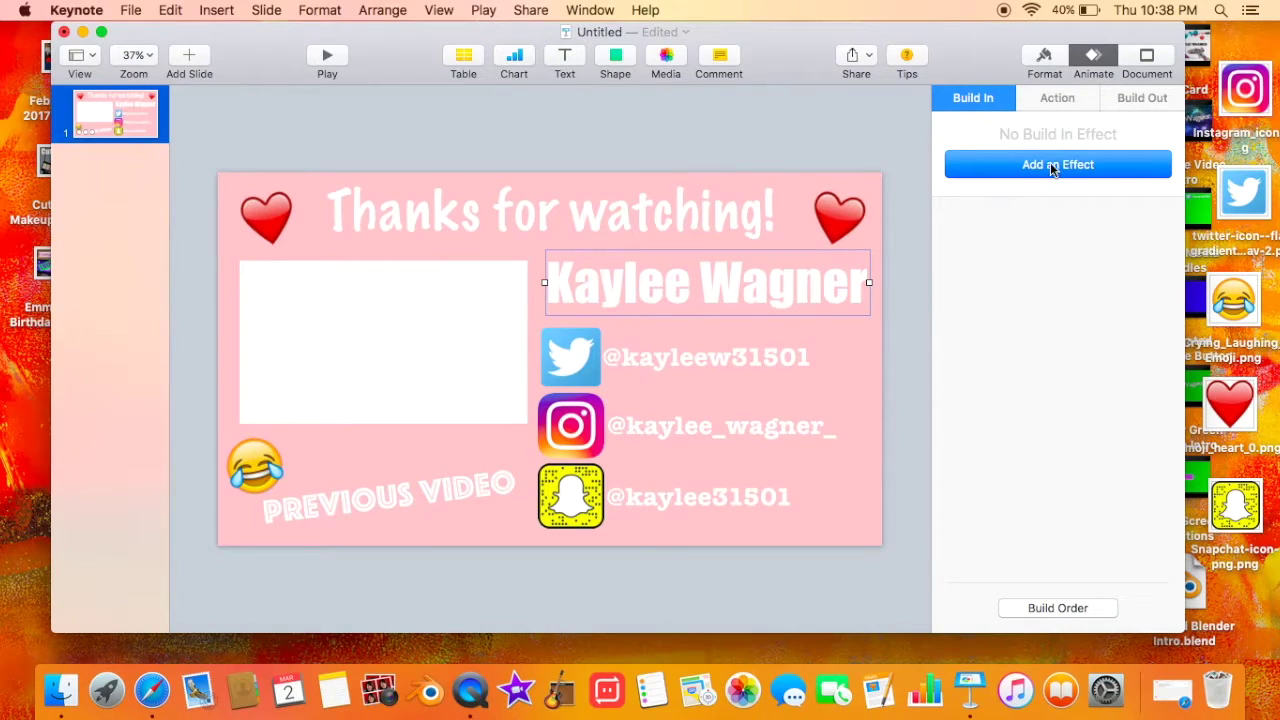
left_click(1052, 168)
scroll(789, 305, "down", 3)
scroll(789, 305, "down", 3)
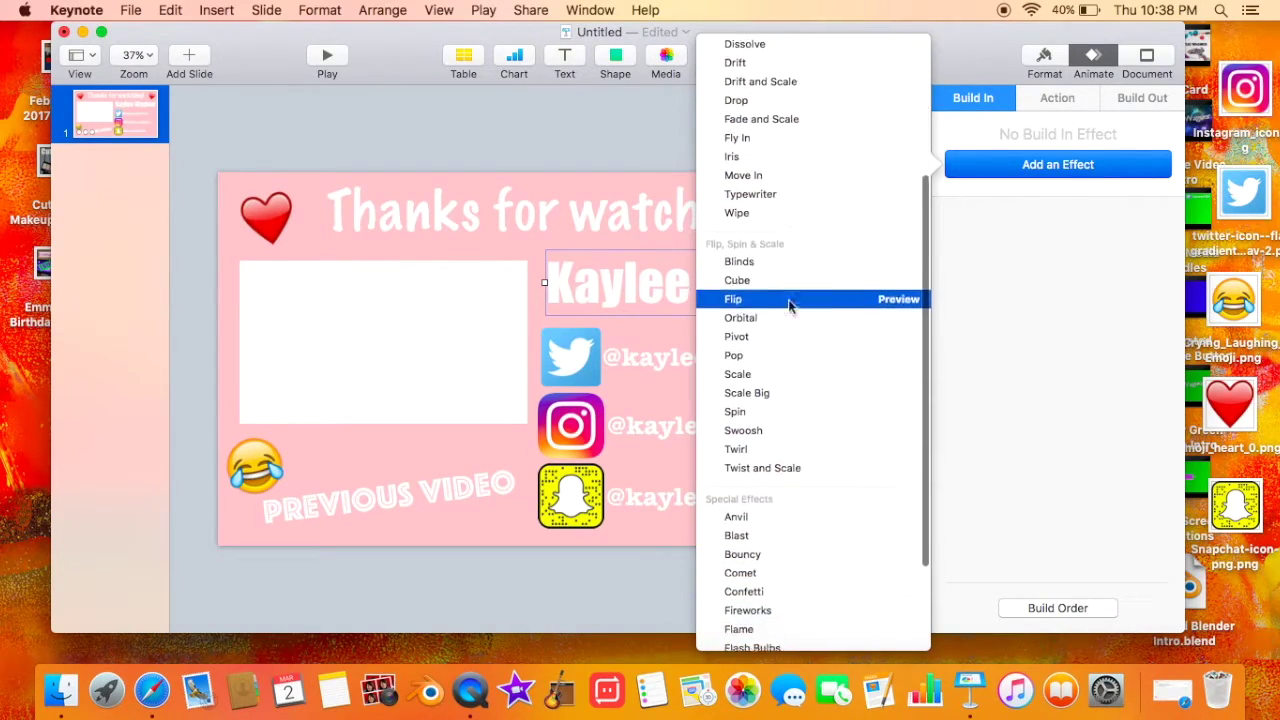
scroll(789, 305, "down", 3)
scroll(789, 305, "down", 1)
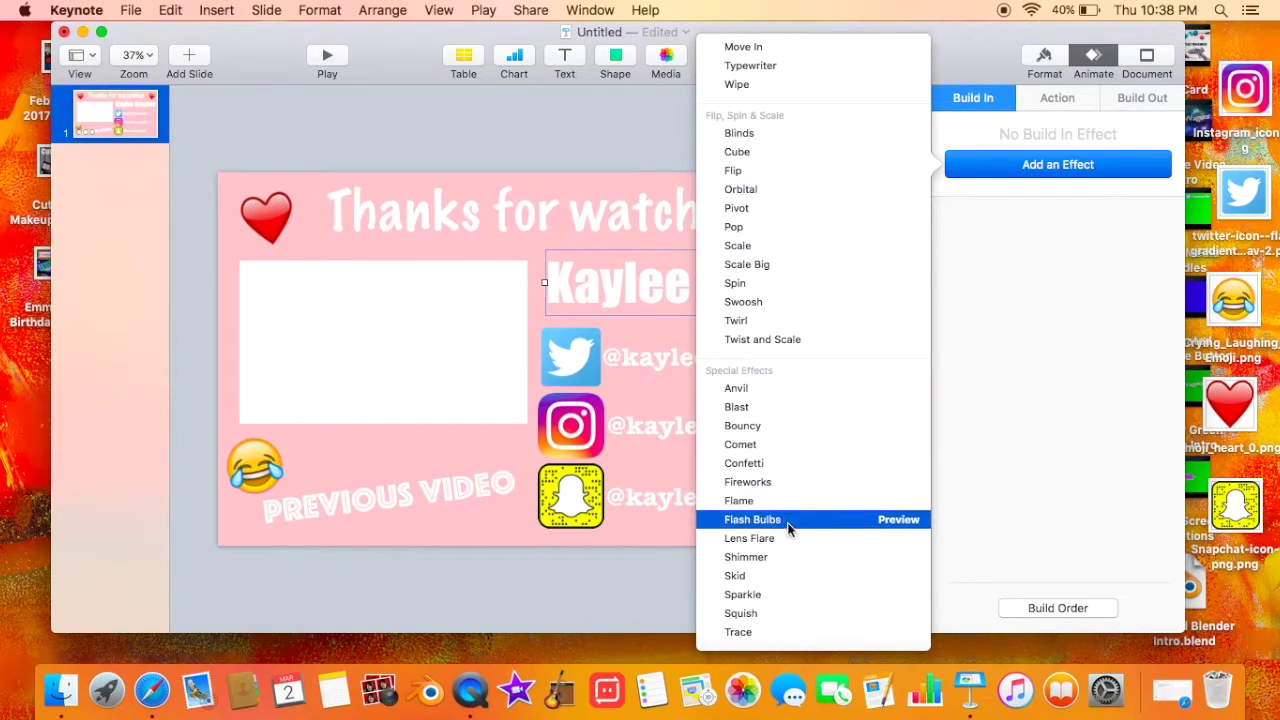
left_click(774, 613)
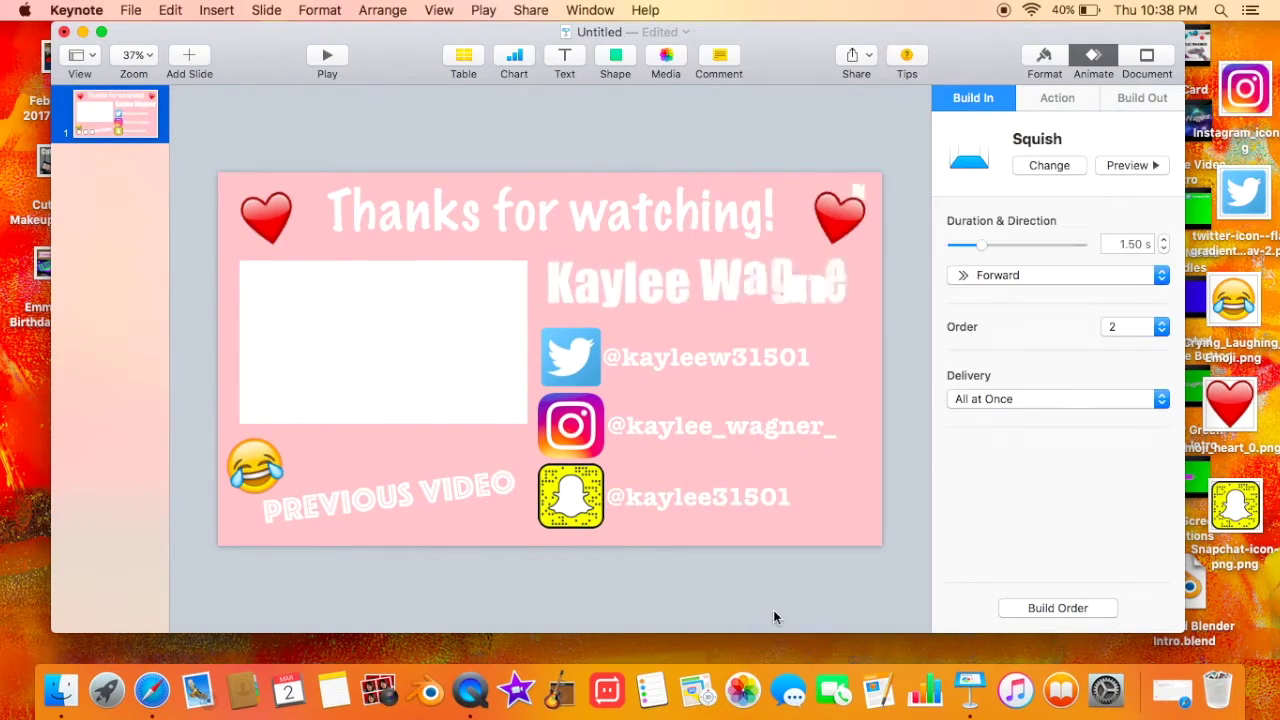
- Replace the name heading's Squish build-in with Blast
left_click(1050, 166)
scroll(1063, 503, "down", 5)
scroll(1063, 503, "down", 2)
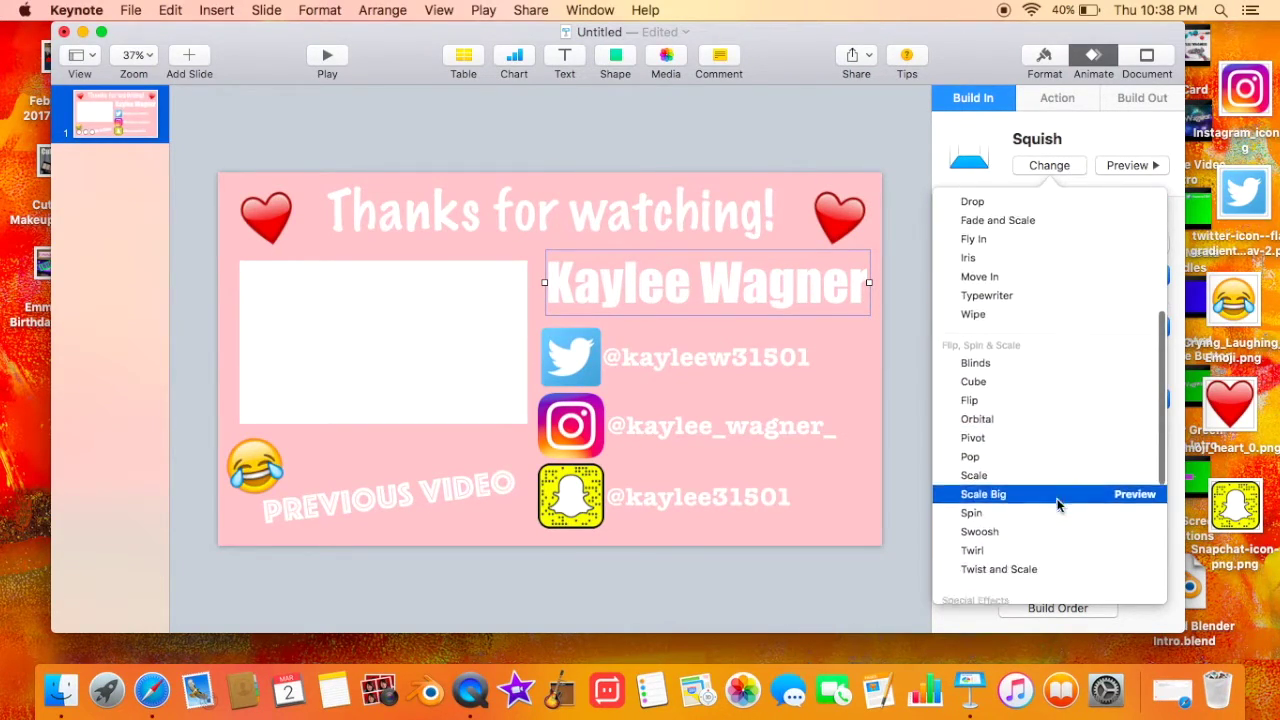
scroll(1058, 505, "down", 5)
scroll(1058, 505, "down", 1)
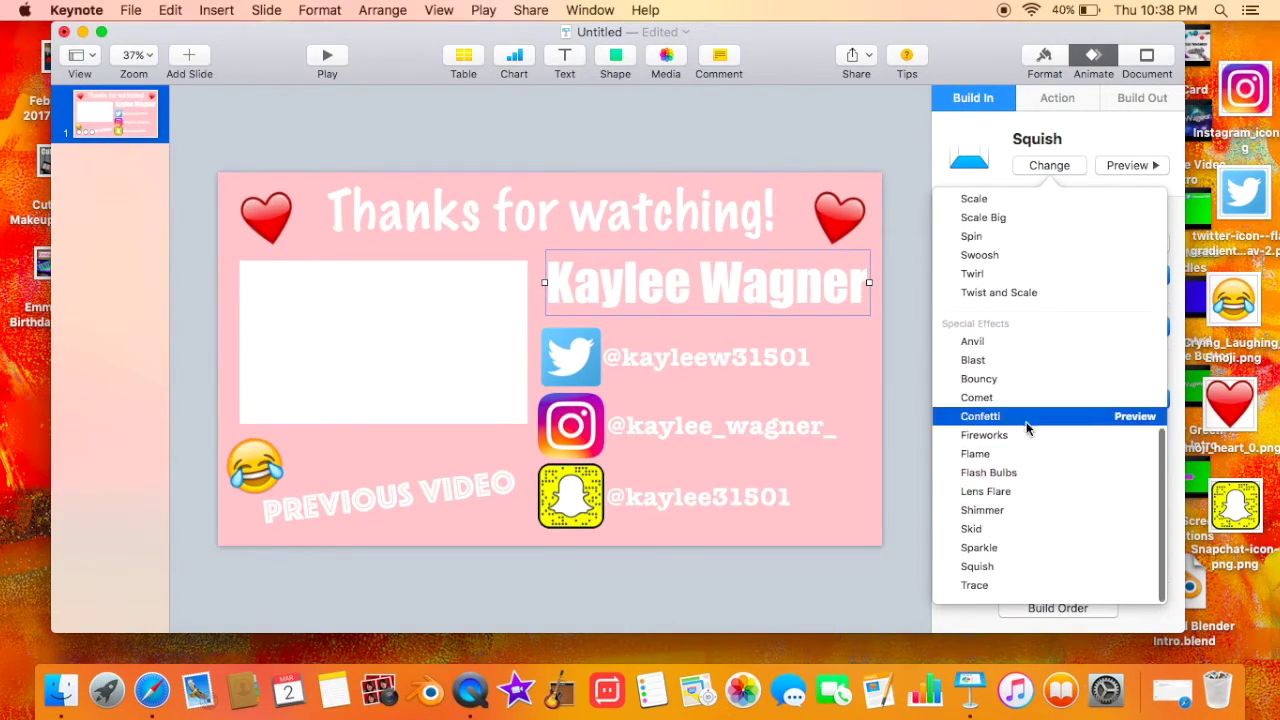
left_click(1009, 364)
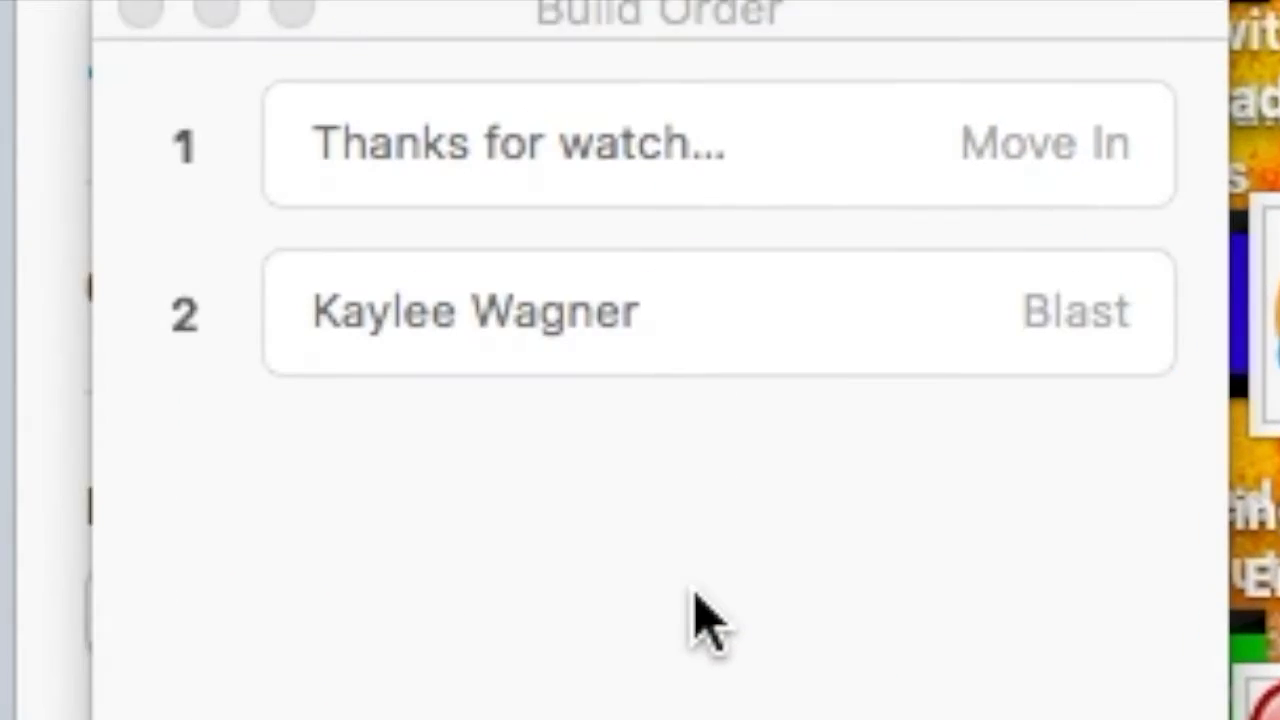
- Reorder the name's Blast build and start it With Build 1, then preview
left_click(682, 322)
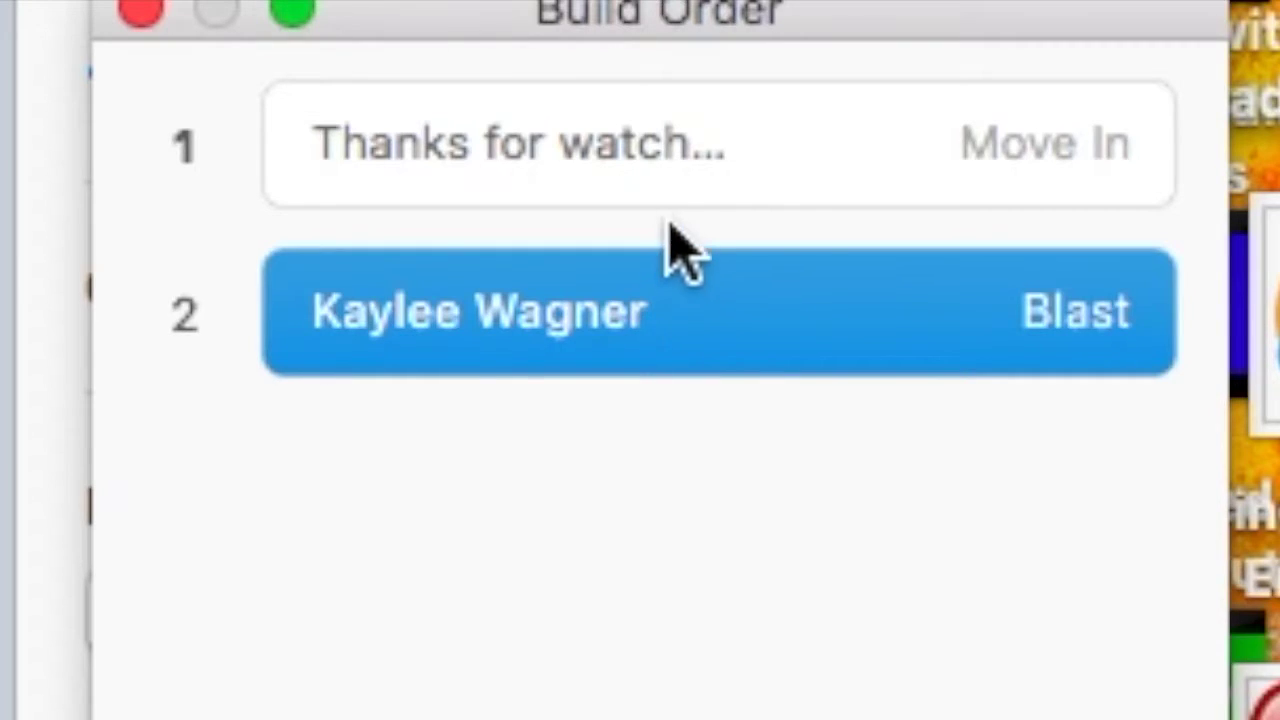
left_click(684, 180)
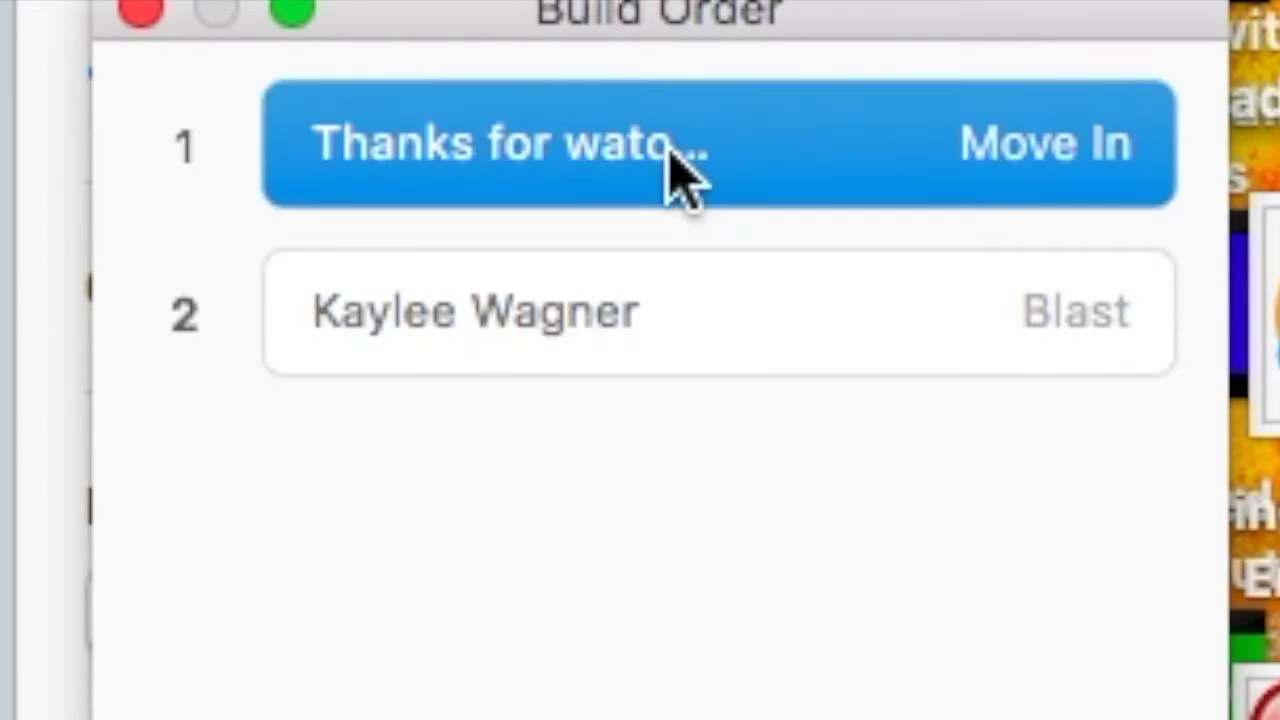
left_click(682, 345)
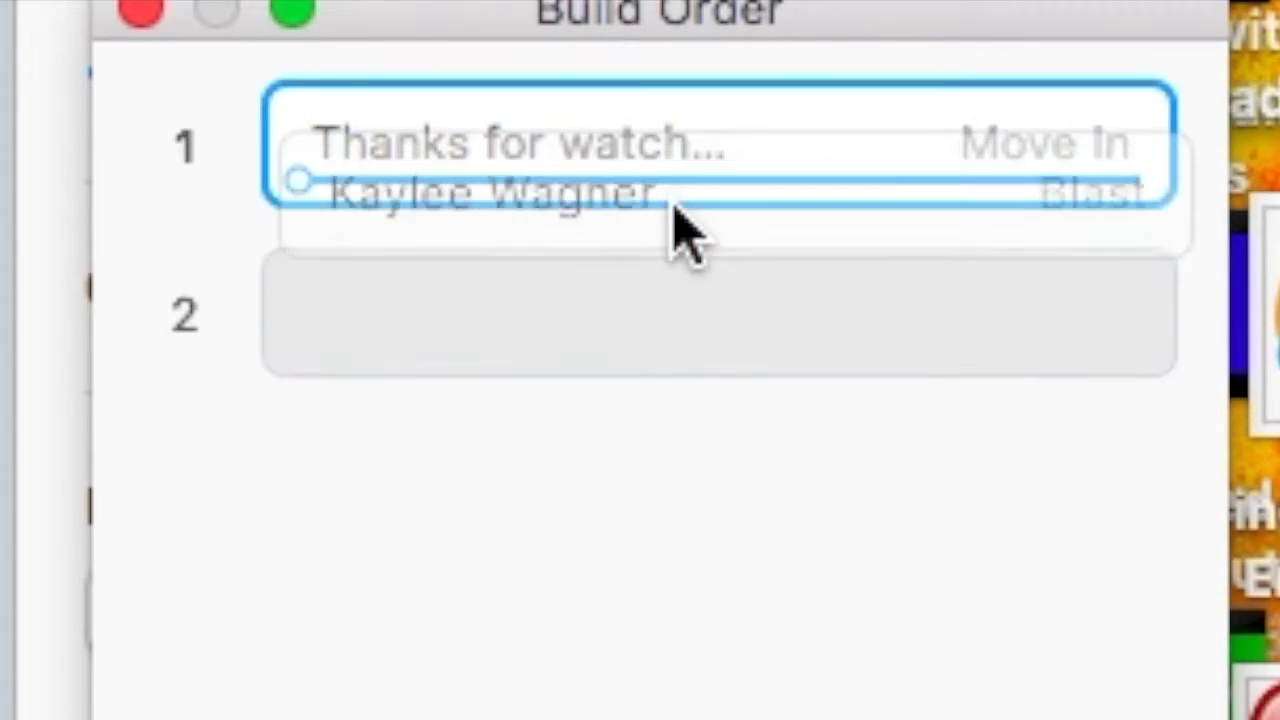
left_click_drag(682, 345, 682, 215)
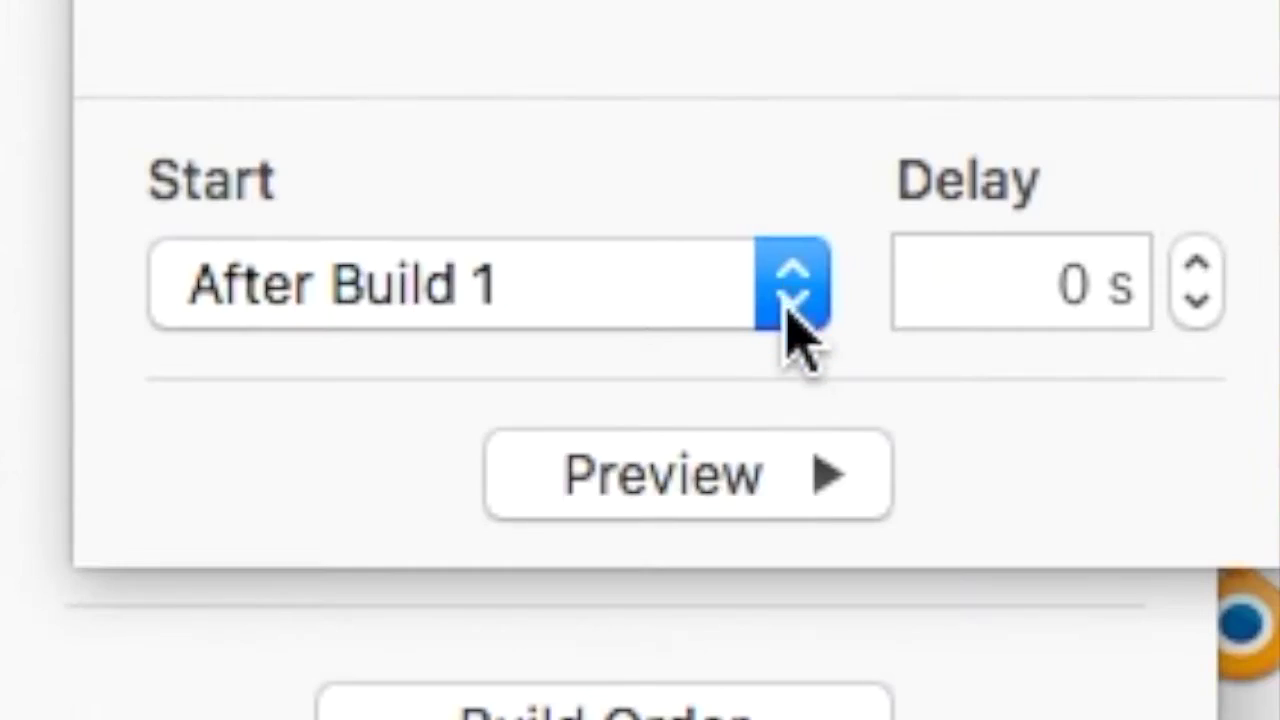
left_click(785, 300)
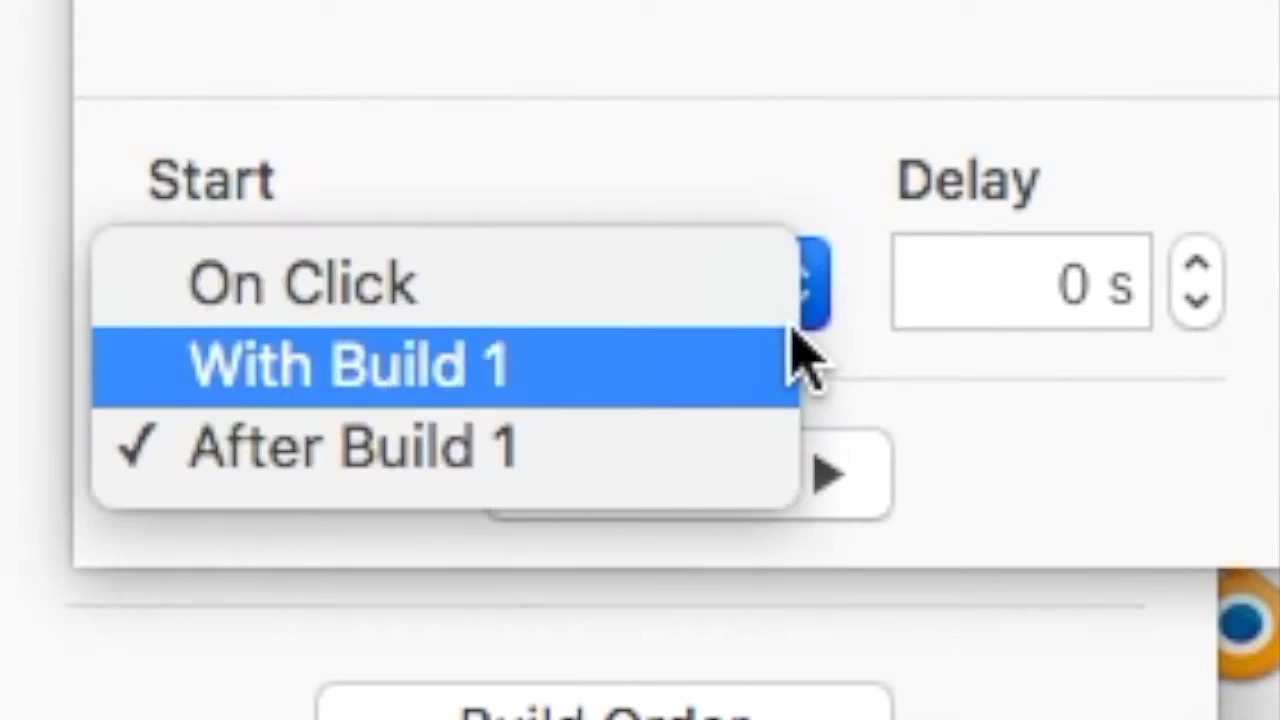
left_click(575, 385)
left_click(1139, 635)
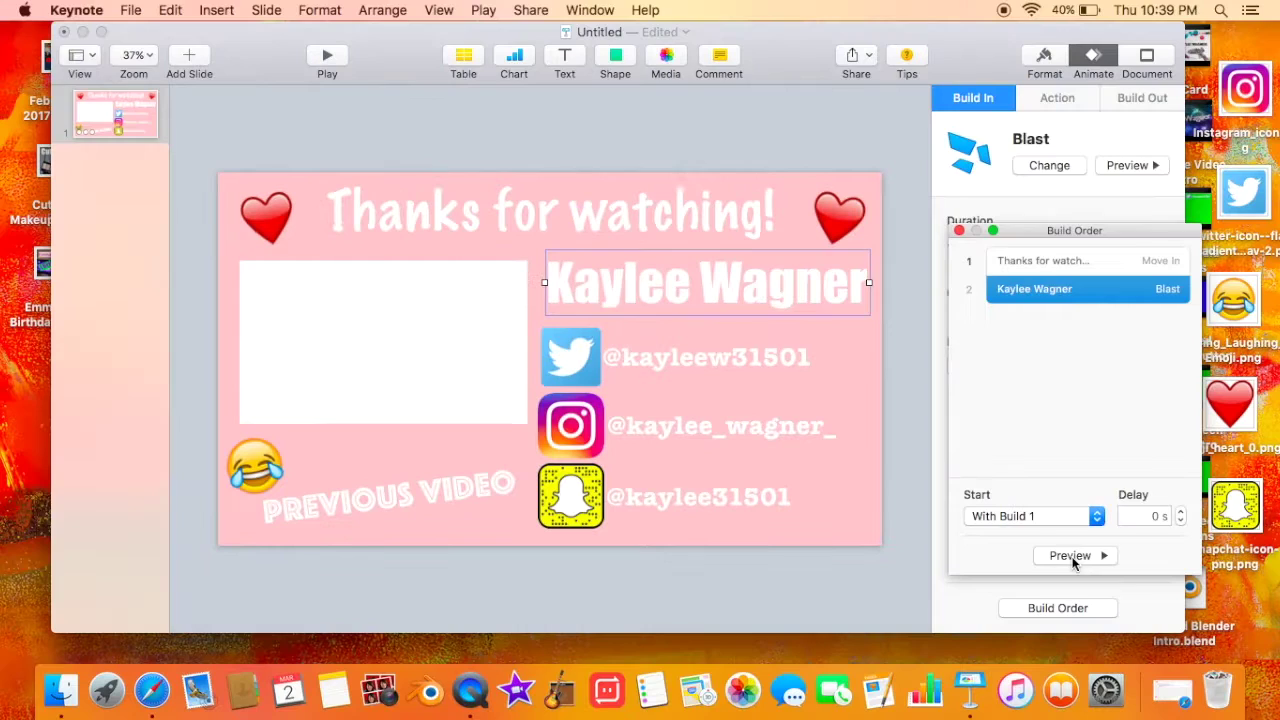
- Give PREVIOUS VIDEO an Orbital build-in that starts With Build 1
left_click(390, 495)
left_click(1058, 164)
key("Escape")
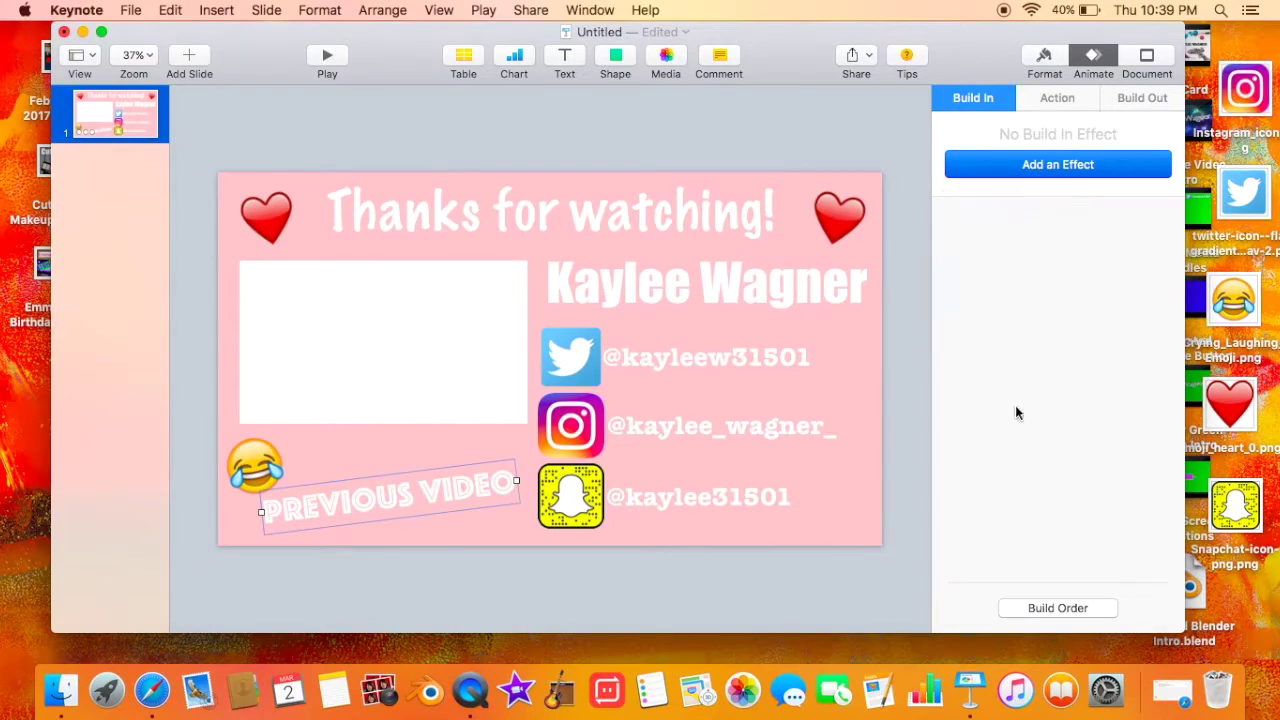
left_click(1050, 166)
scroll(1028, 410, "down", 3)
left_click(1020, 374)
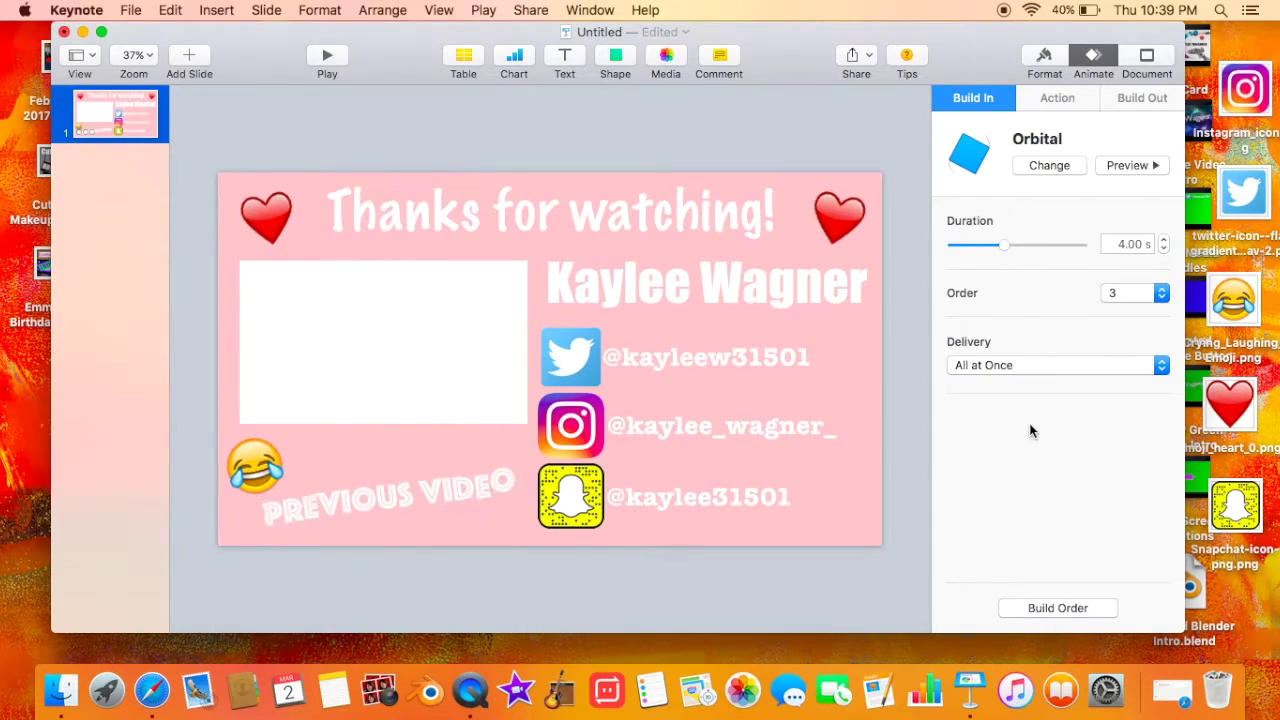
left_click(1057, 608)
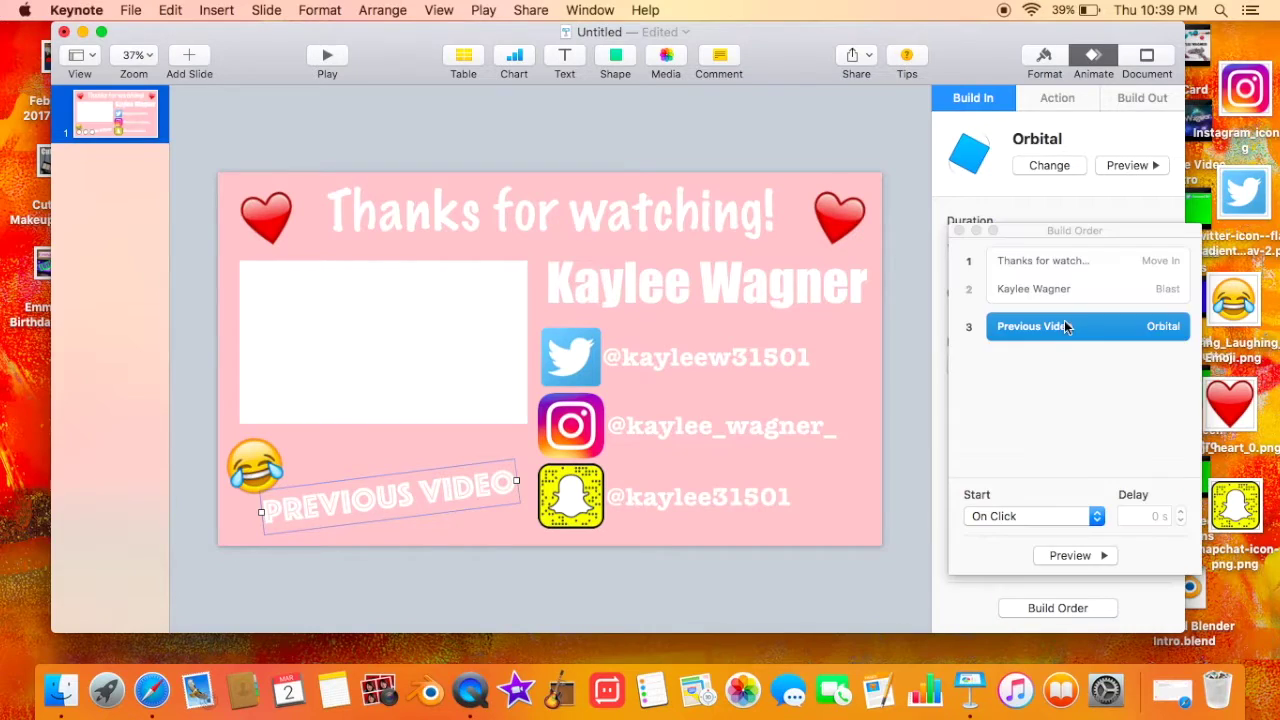
left_click(1035, 516)
left_click(1066, 290)
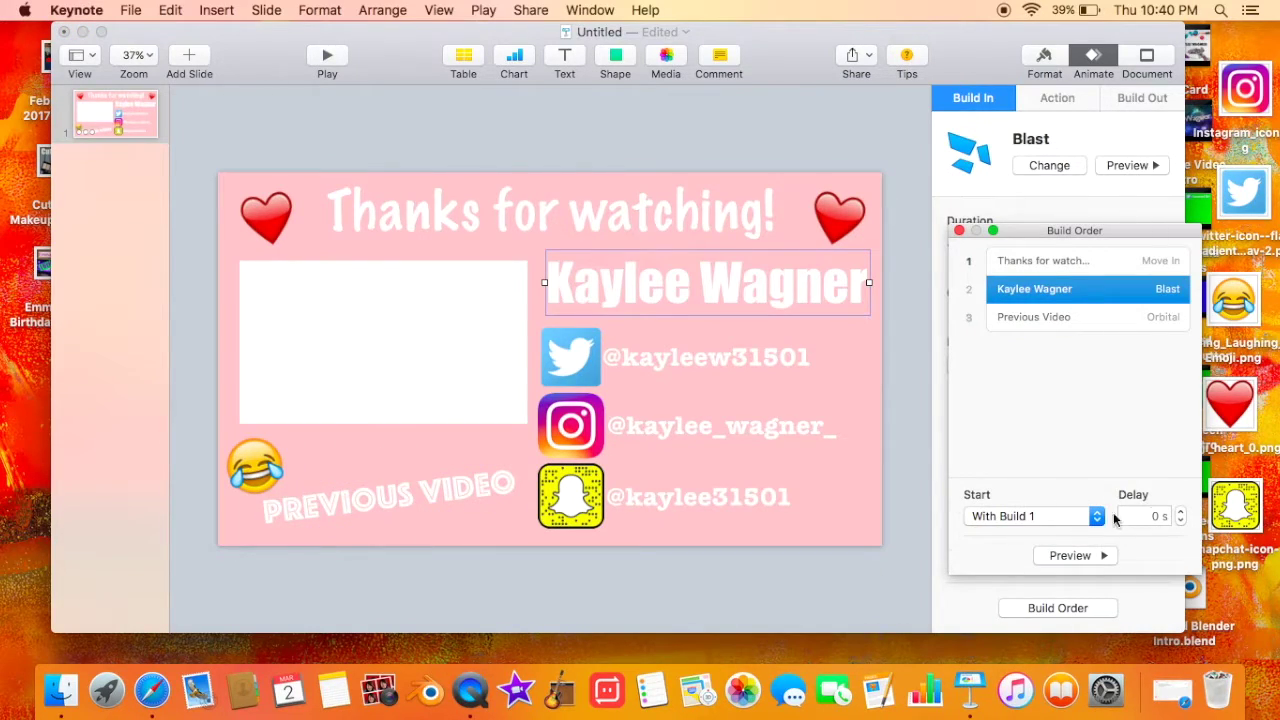
left_click(1012, 355)
- Give the three social handles a Typewriter build-in and check the Snapchat handle's build
left_click(770, 490, "shift")
left_click(1058, 164)
left_click(1037, 294)
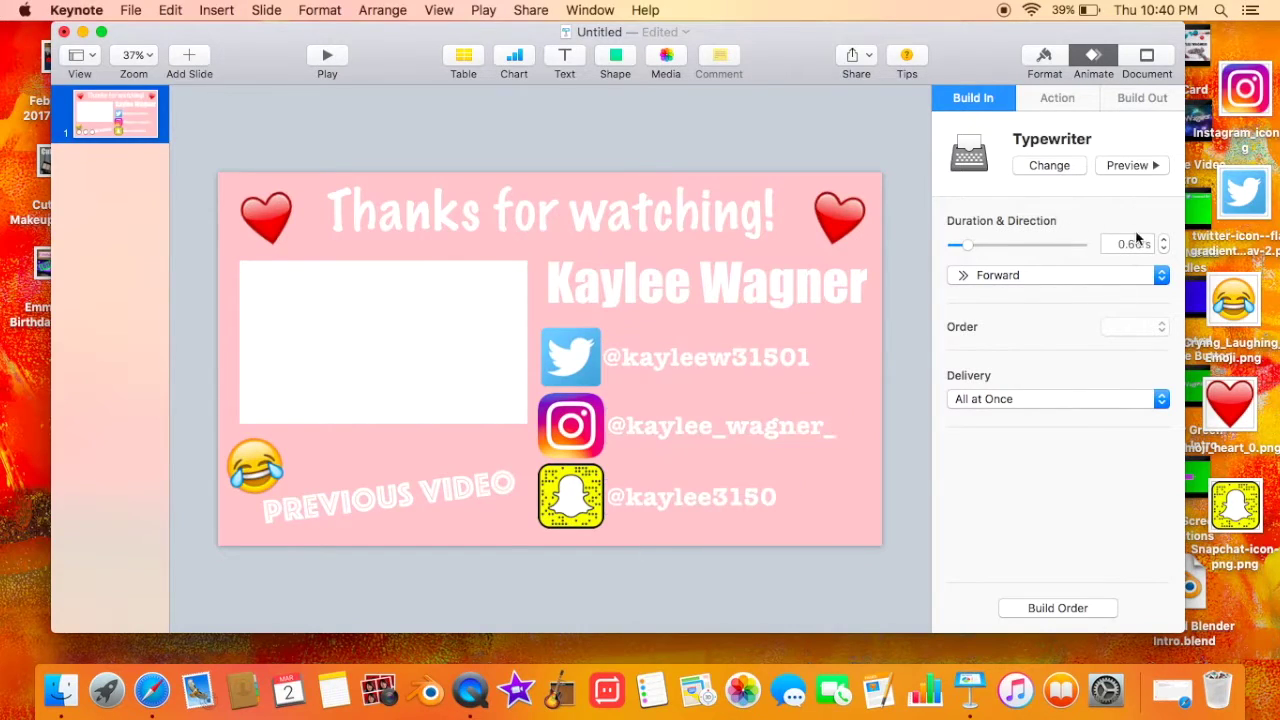
left_click(1057, 608)
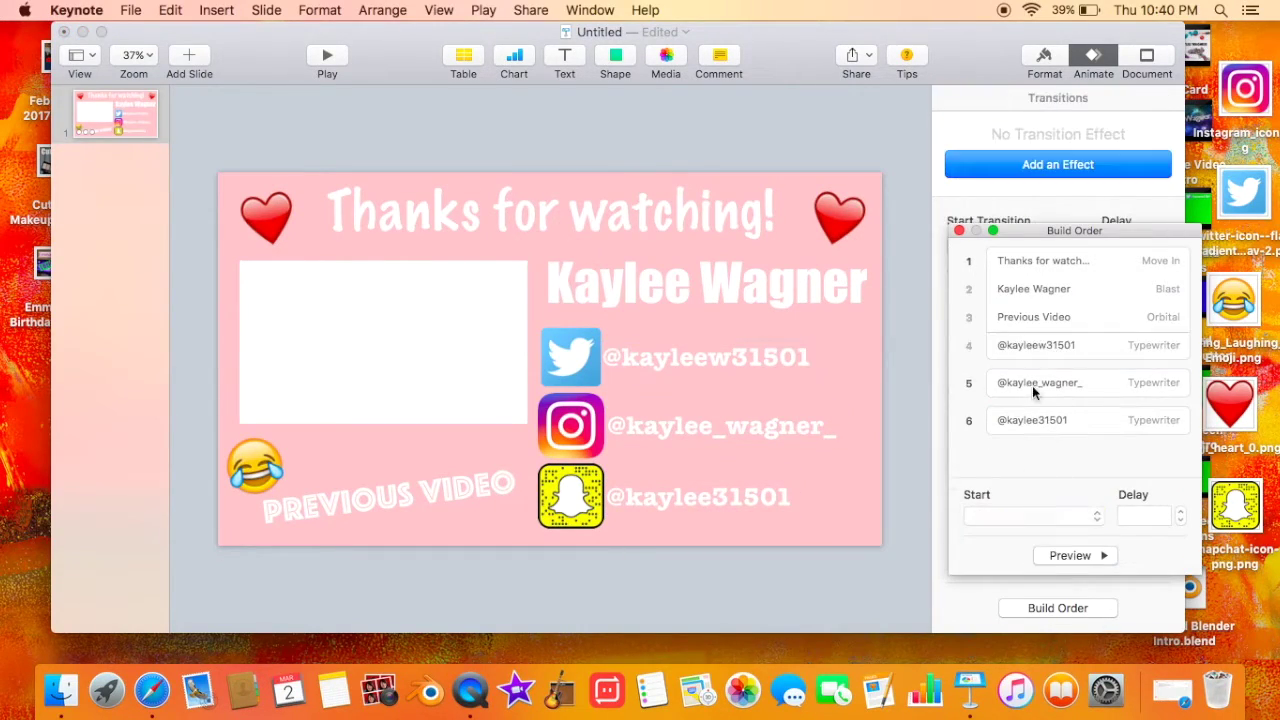
left_click(1040, 400)
- Apply a Pop build-in to both hearts, the laughing emoji and the social icons
left_click(845, 220)
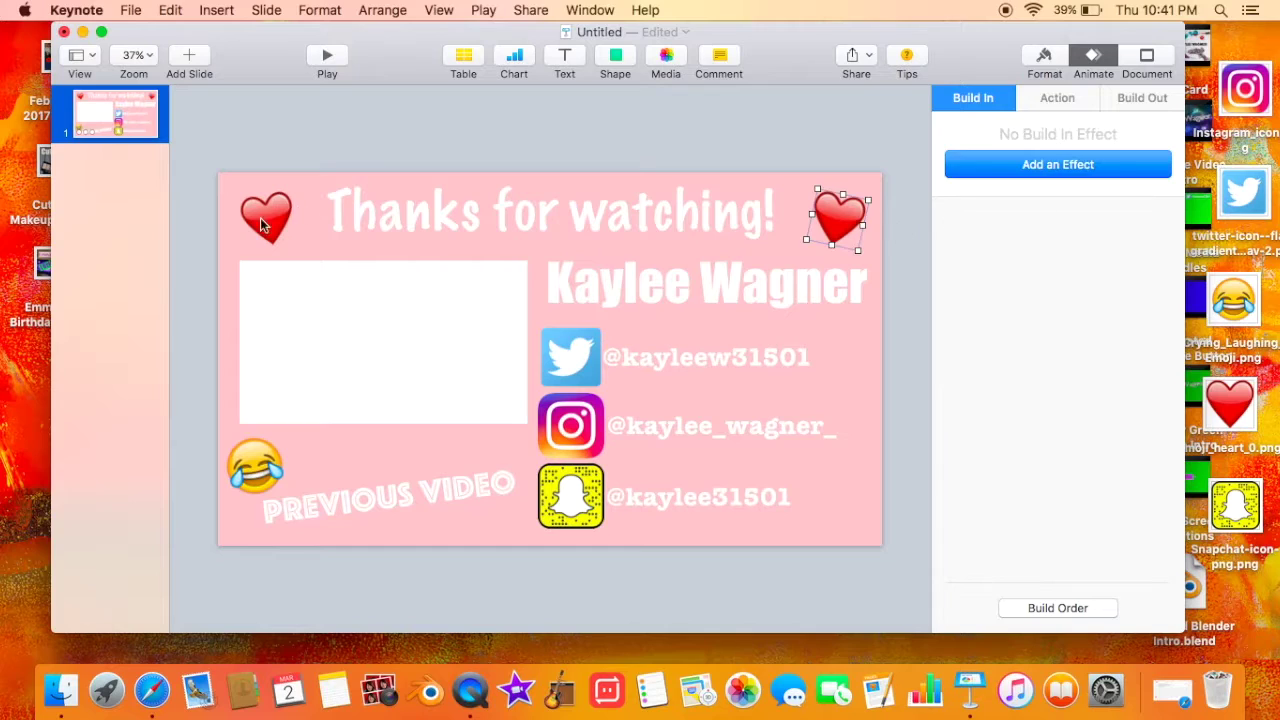
left_click(590, 372, "shift")
left_click(1058, 164)
scroll(1040, 400, "down", 10)
scroll(1000, 420, "up", 3)
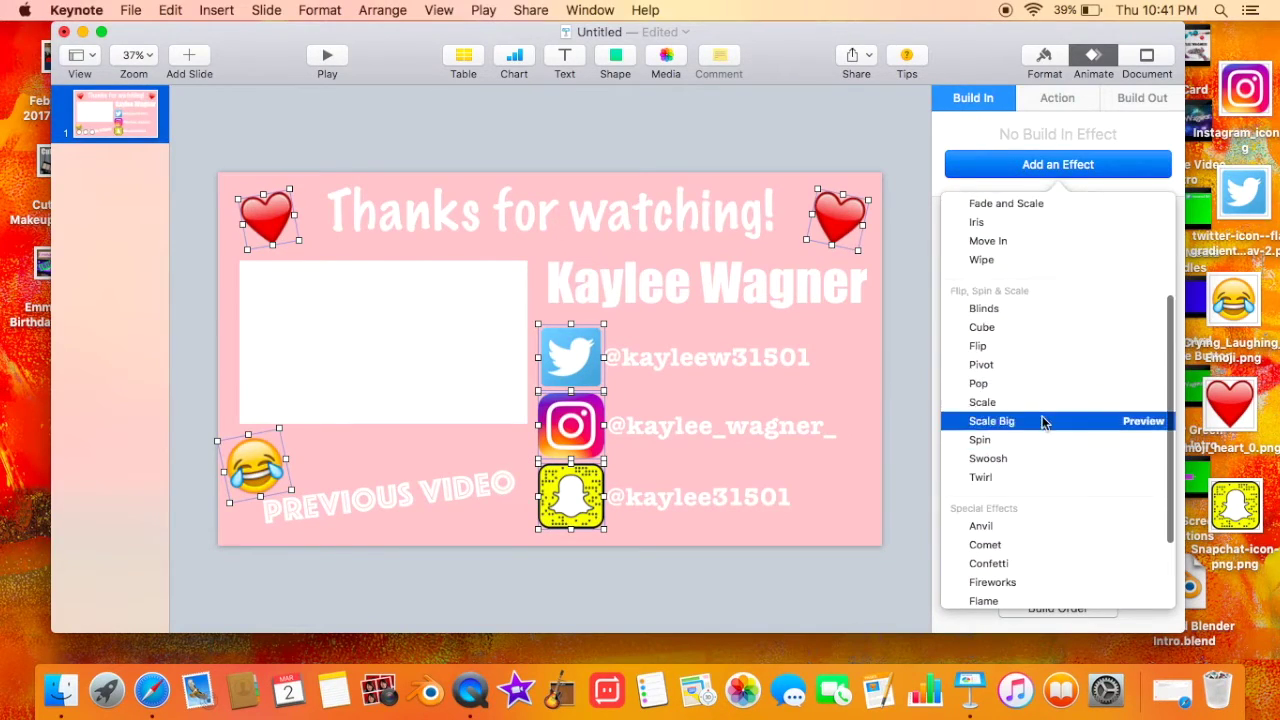
left_click(1091, 425)
- Set the Pop builds to start together with the hearts and preview the sequence
left_click(1057, 608)
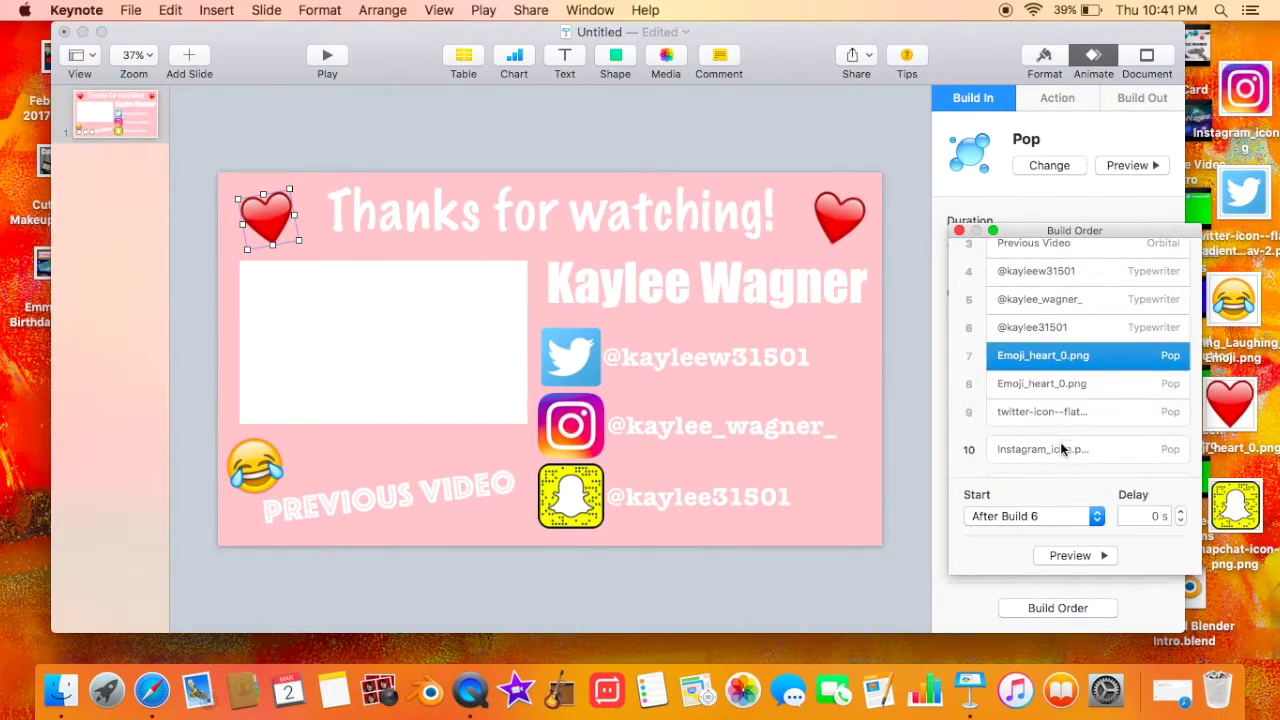
left_click_drag(1060, 442, 1058, 430)
left_click(1041, 340)
left_click(1035, 516)
left_click(1041, 368)
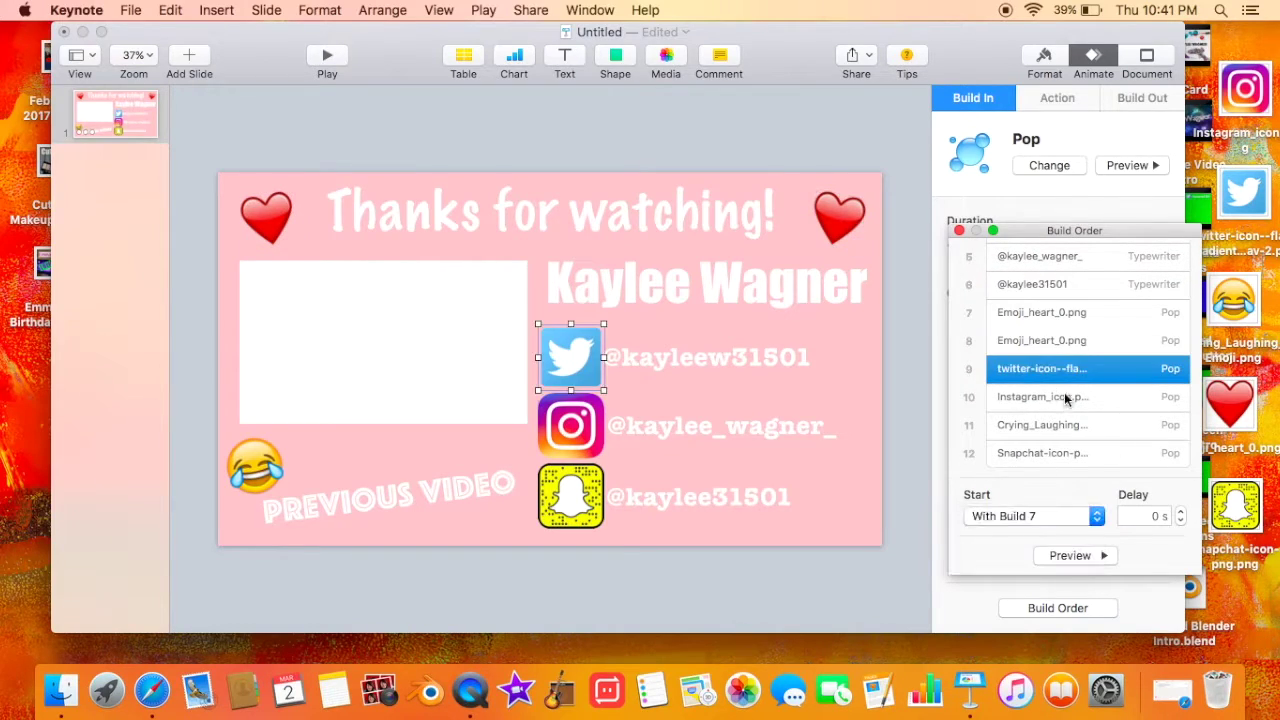
left_click(1055, 425)
left_click(1042, 453)
left_click(1070, 555)
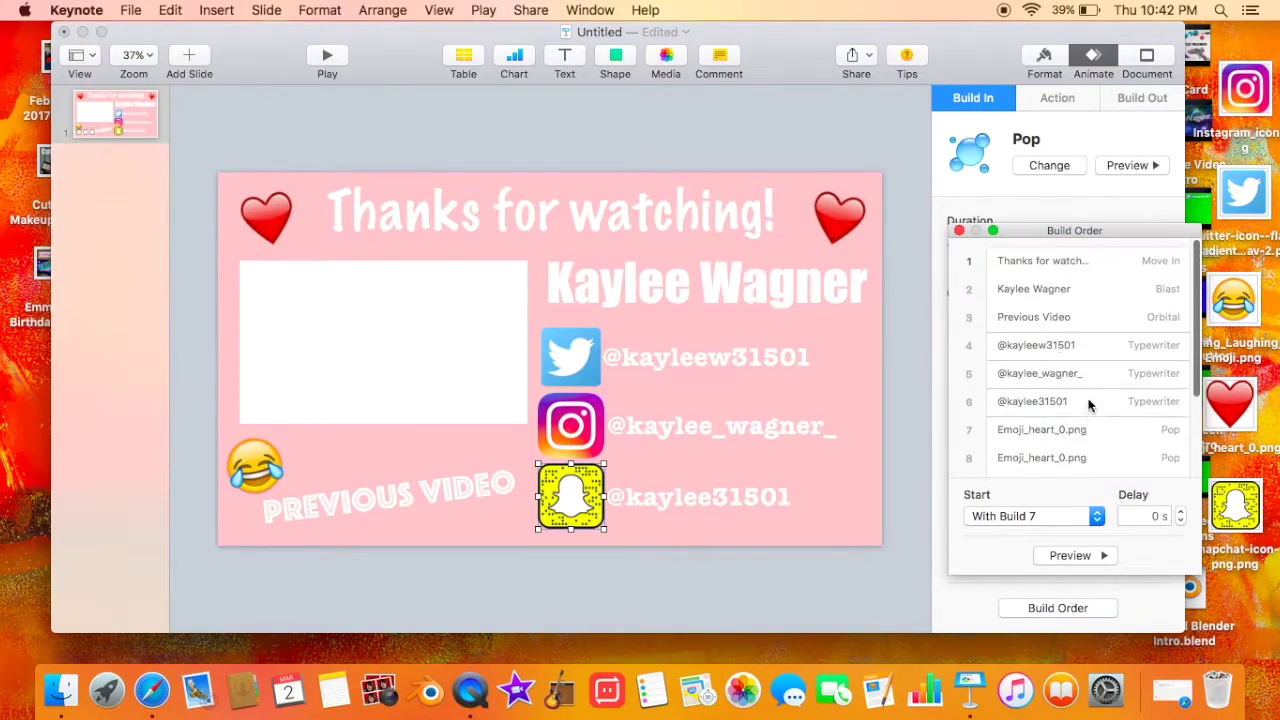
- Move the handles' Typewriter builds after the icon Pop builds
left_click_drag(1058, 348, 1062, 476)
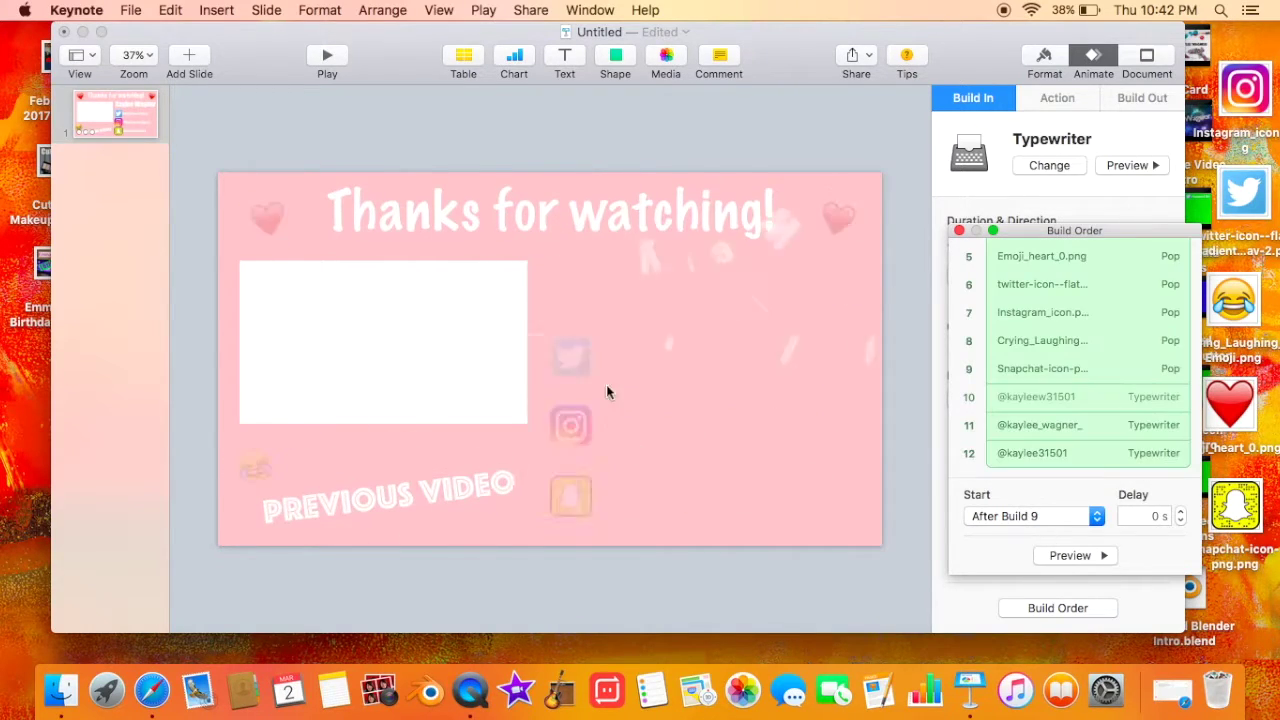
left_click(1075, 340)
left_click(1075, 312)
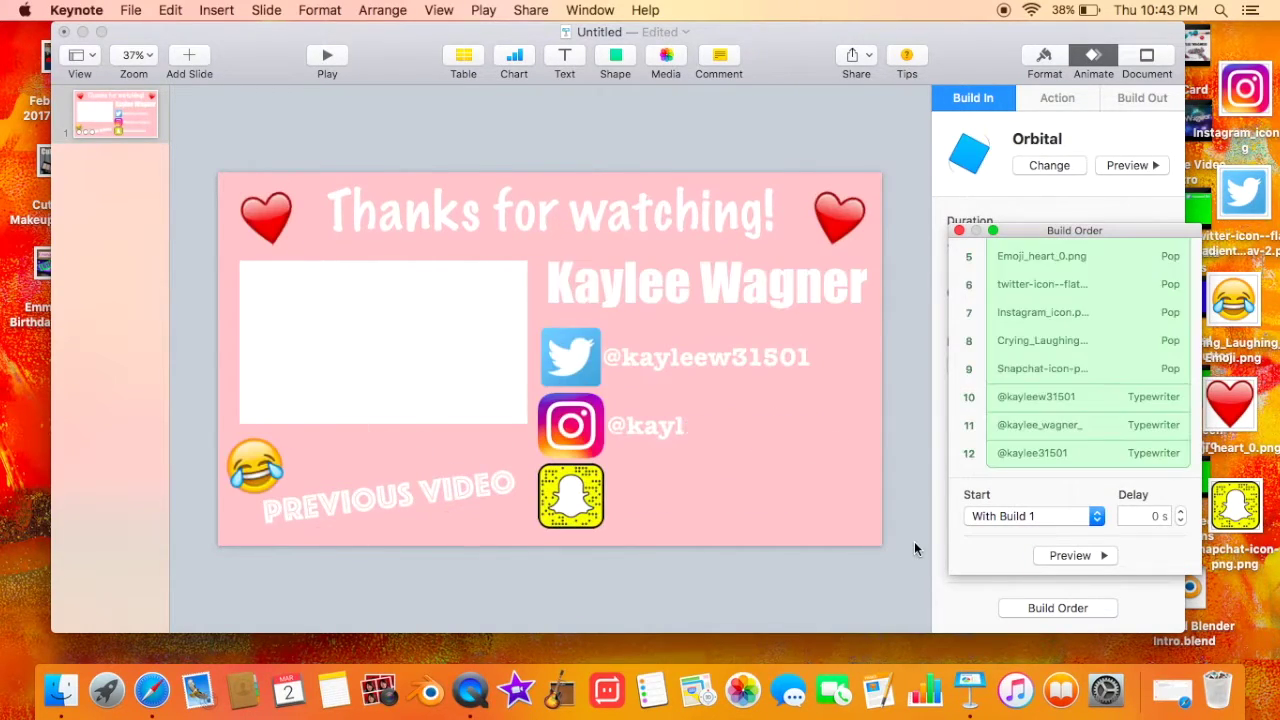
left_click_drag(1075, 340, 1075, 470)
left_click(901, 394)
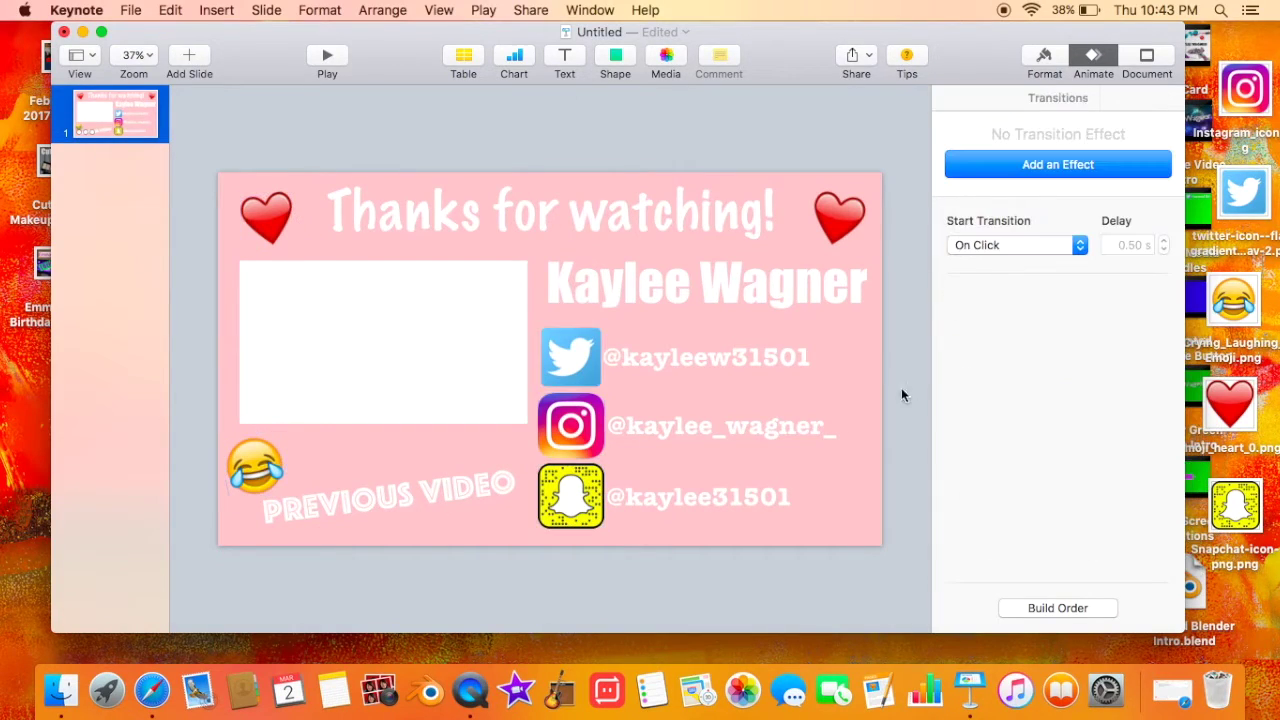
- Add a Jiggle action to the hearts, emoji and social icons
left_click(1057, 98)
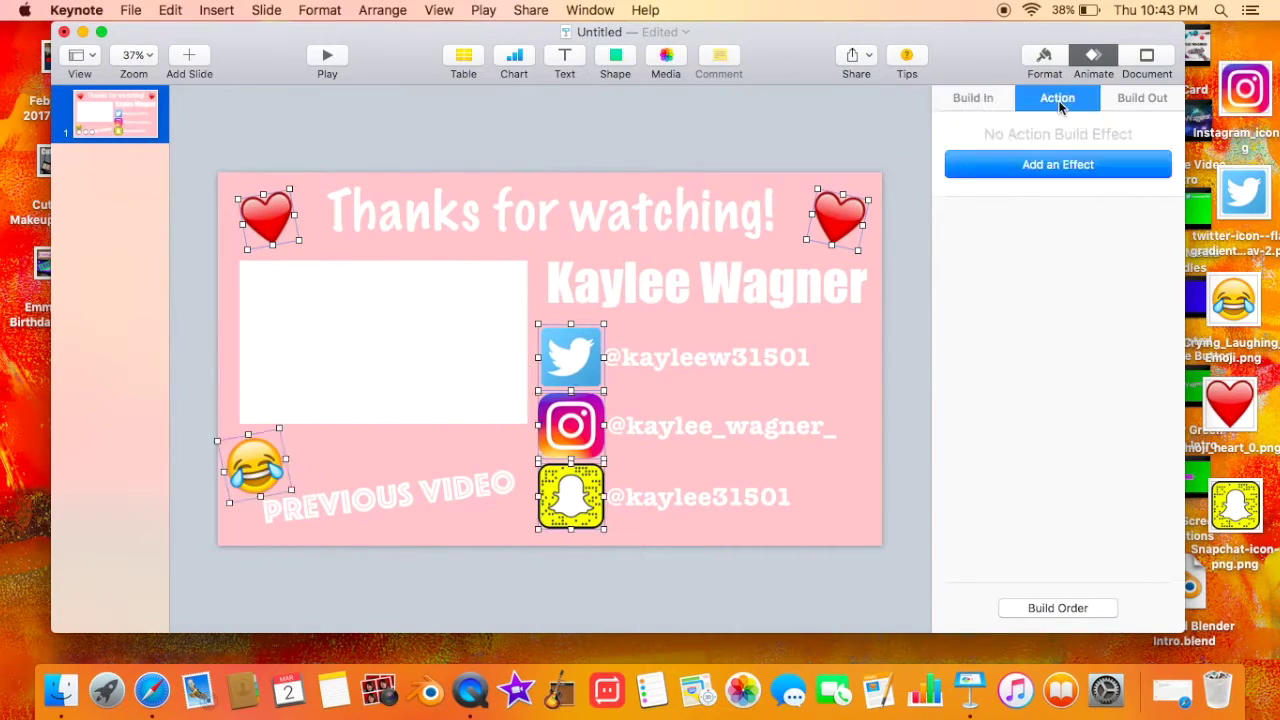
left_click(1058, 164)
left_click(1000, 420)
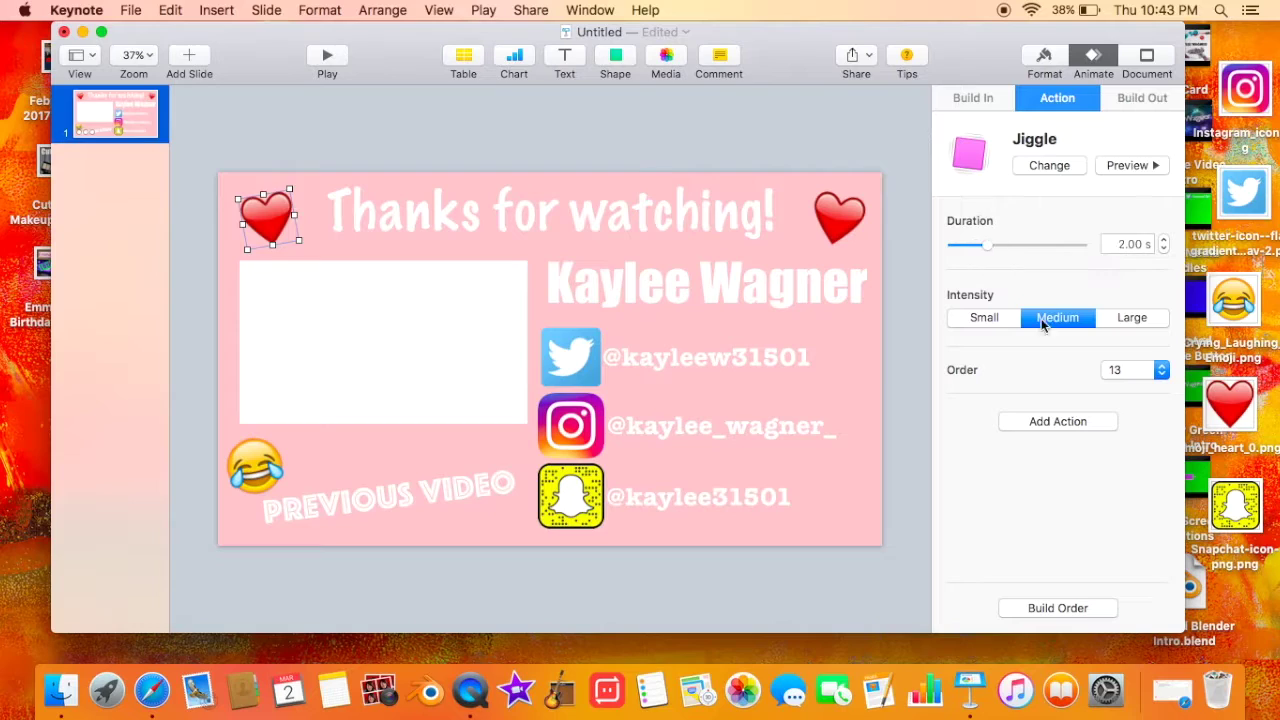
- Set the Jiggle builds to start with build 13 and preview them
left_click(1057, 608)
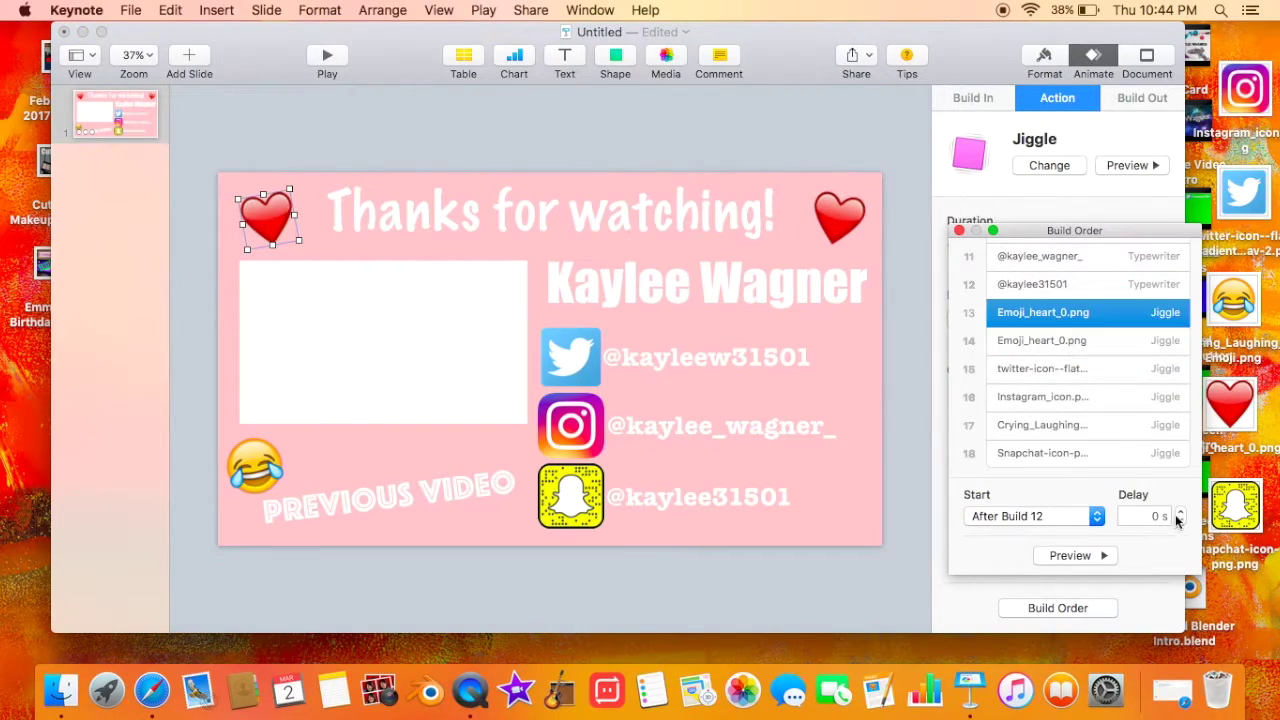
left_click(1068, 340)
left_click(1068, 368)
left_click(1035, 516)
left_click(1068, 396)
left_click(1068, 424)
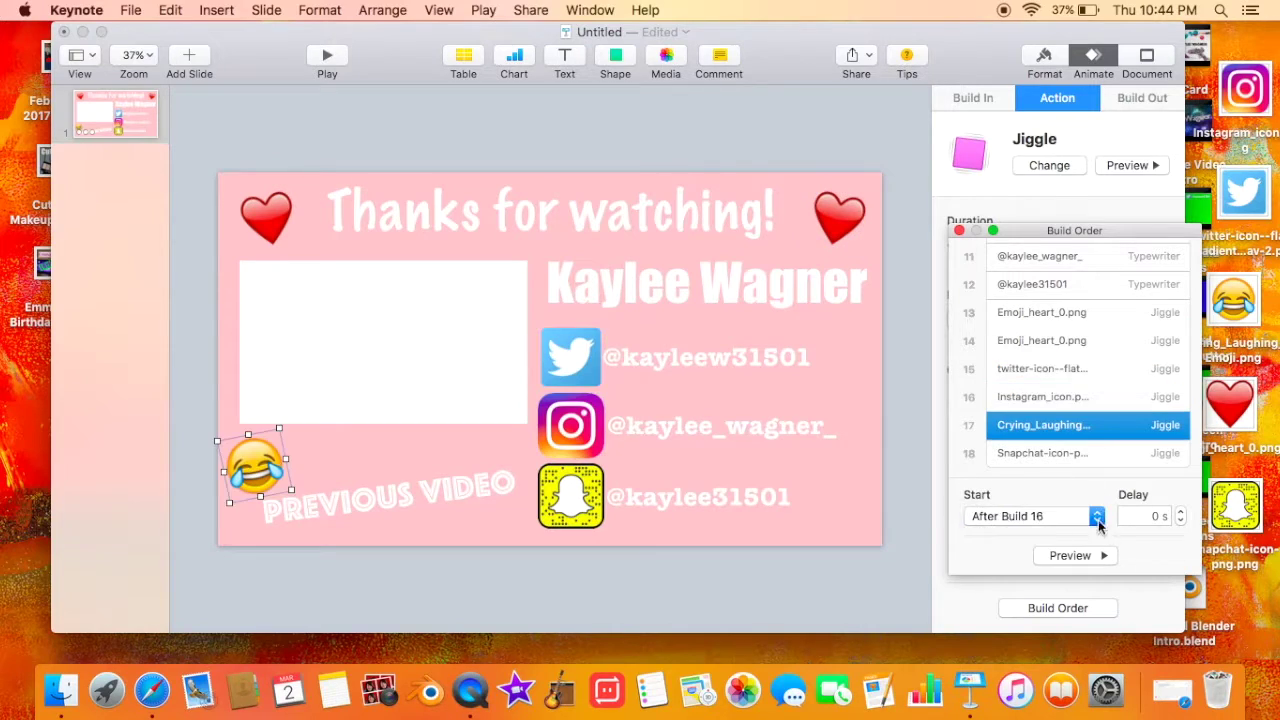
left_click(1068, 450)
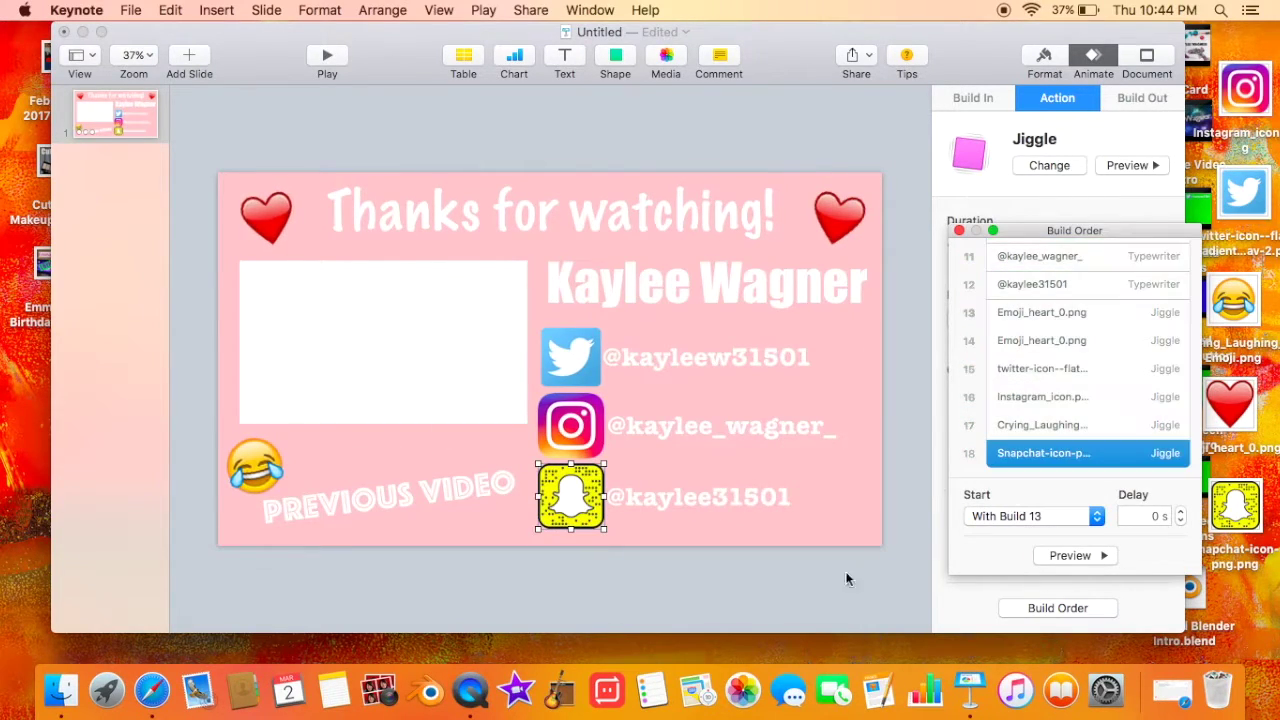
left_click(1057, 314)
- Review the Jiggle build timings and preview the full build sequence
left_click(991, 441)
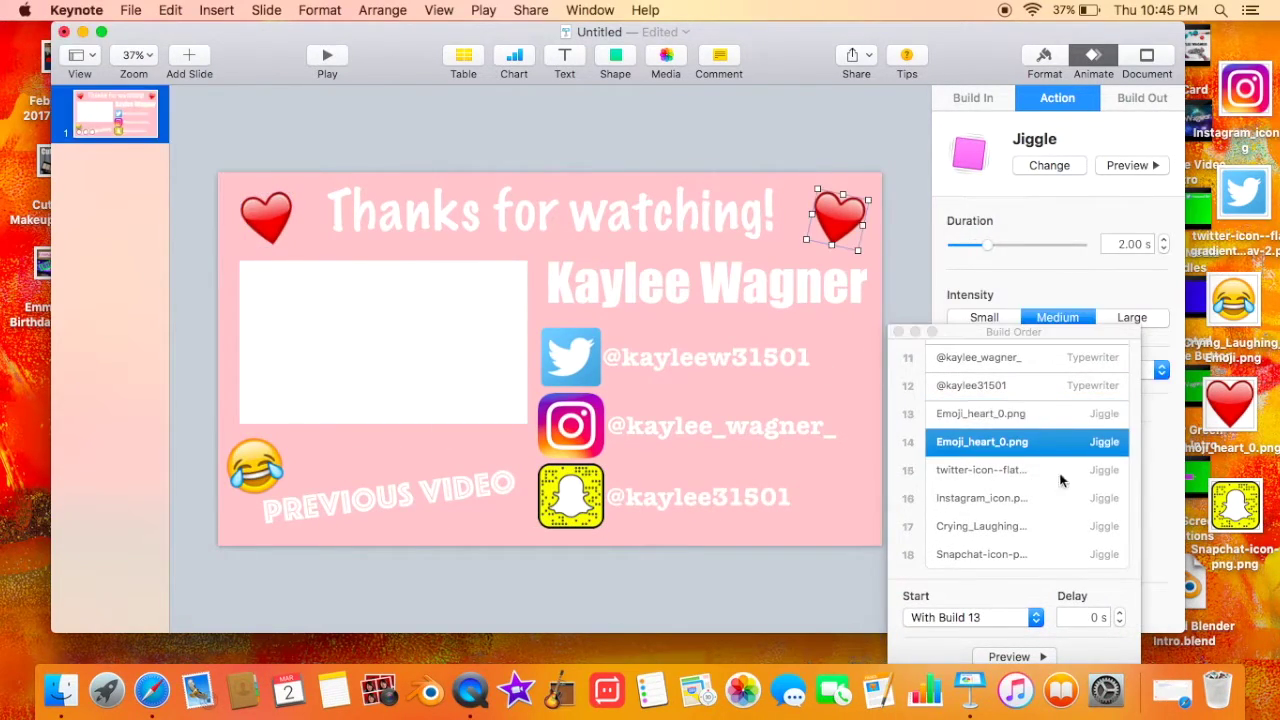
left_click(1063, 469)
left_click(1063, 497)
key("Down")
key("Down")
left_click(1043, 526)
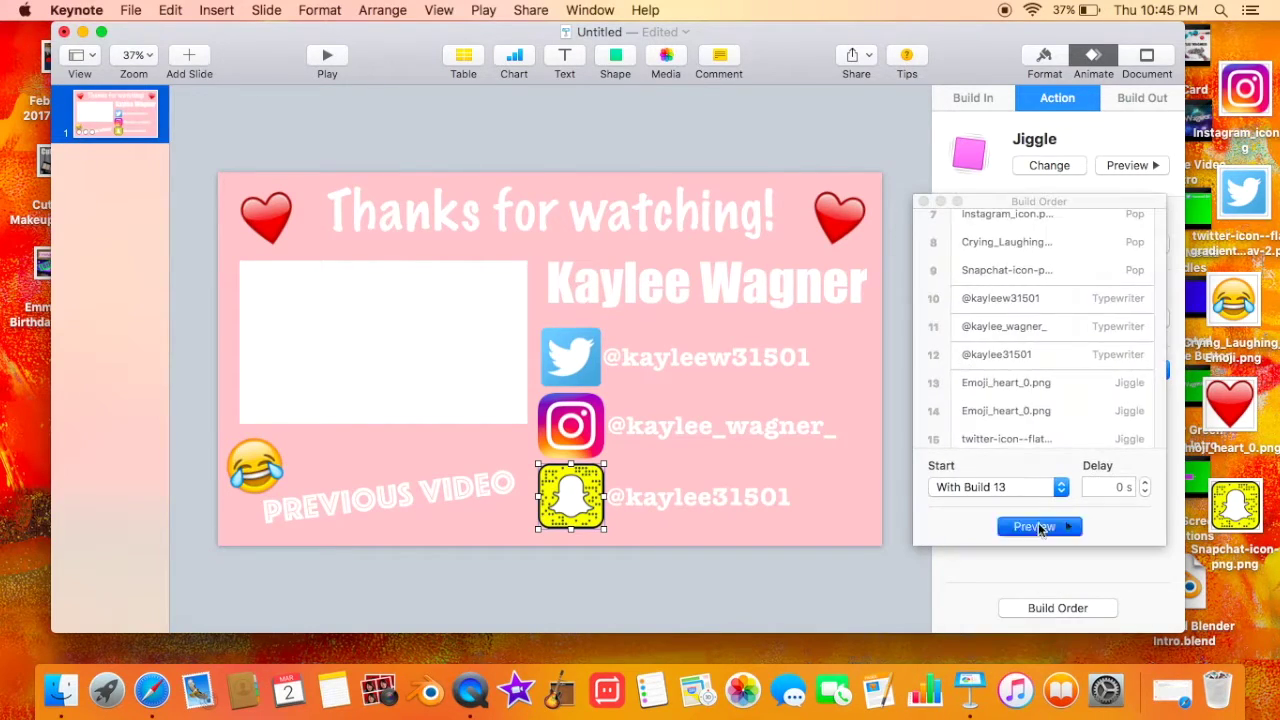
left_click(924, 201)
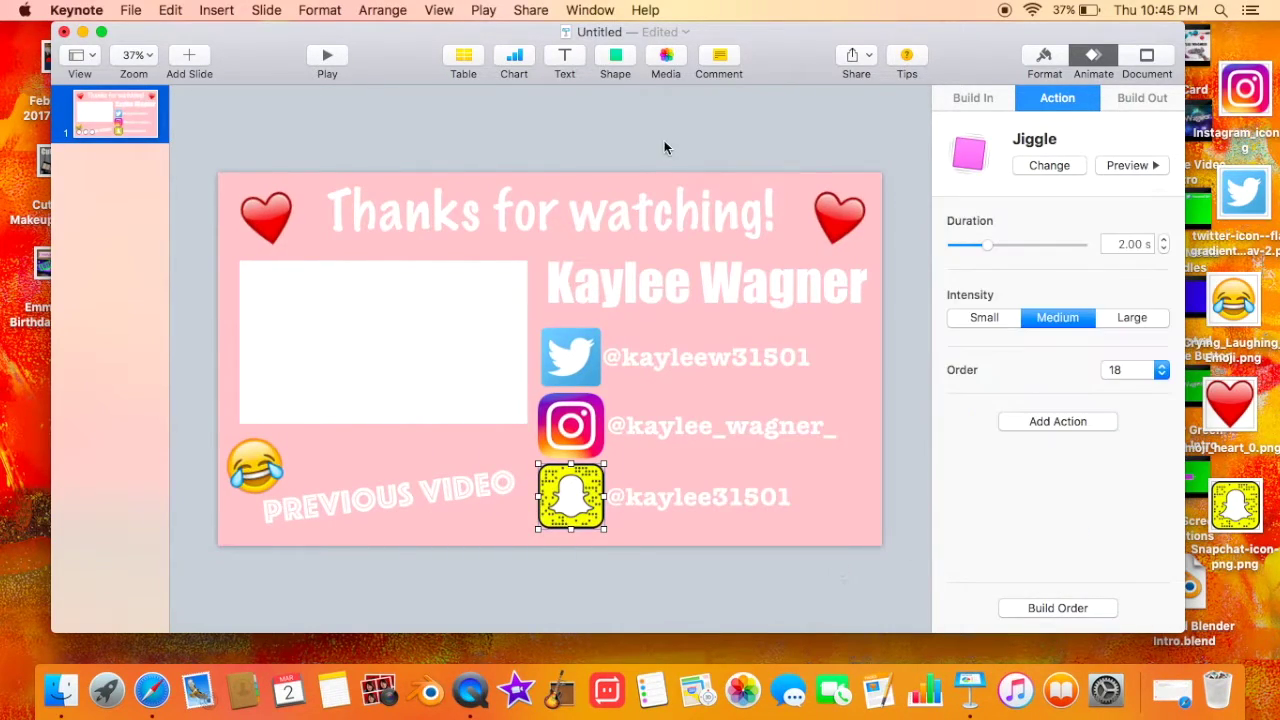
- Give the three social handle texts a Typewriter build out
left_click(973, 97)
left_click(1141, 97)
left_click(1058, 164)
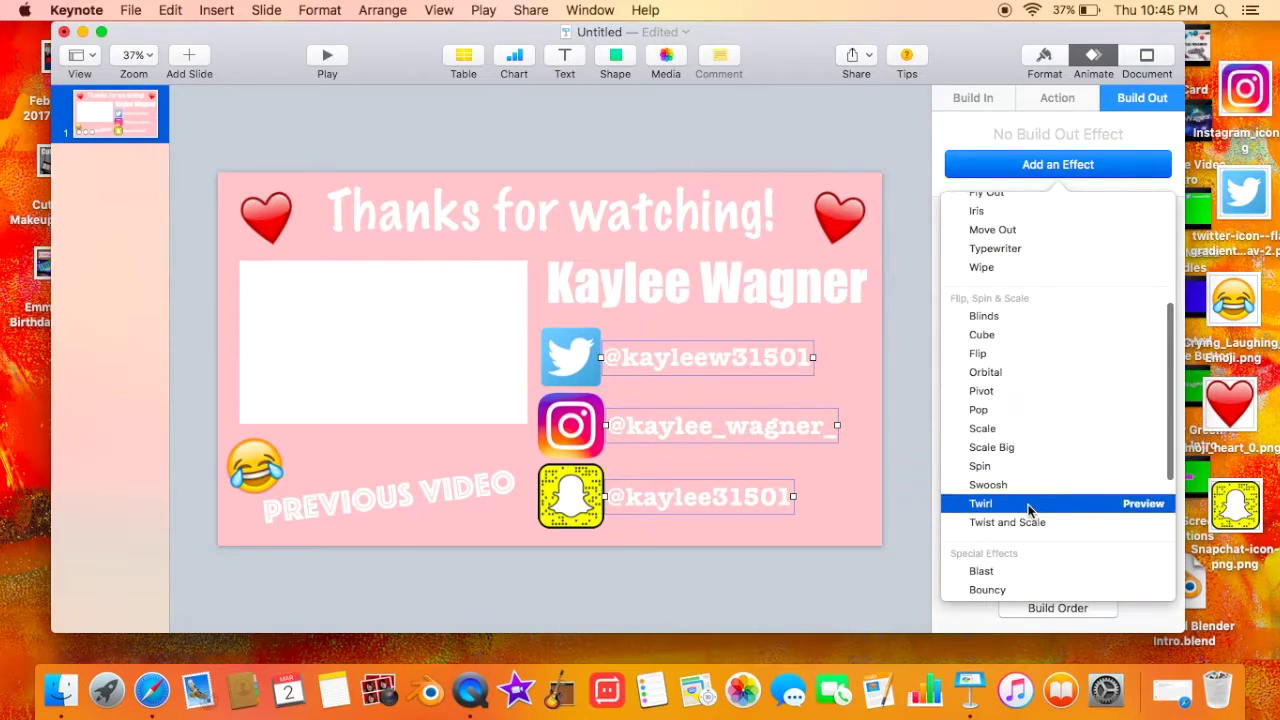
scroll(1028, 508, "up", 5)
left_click(1027, 500)
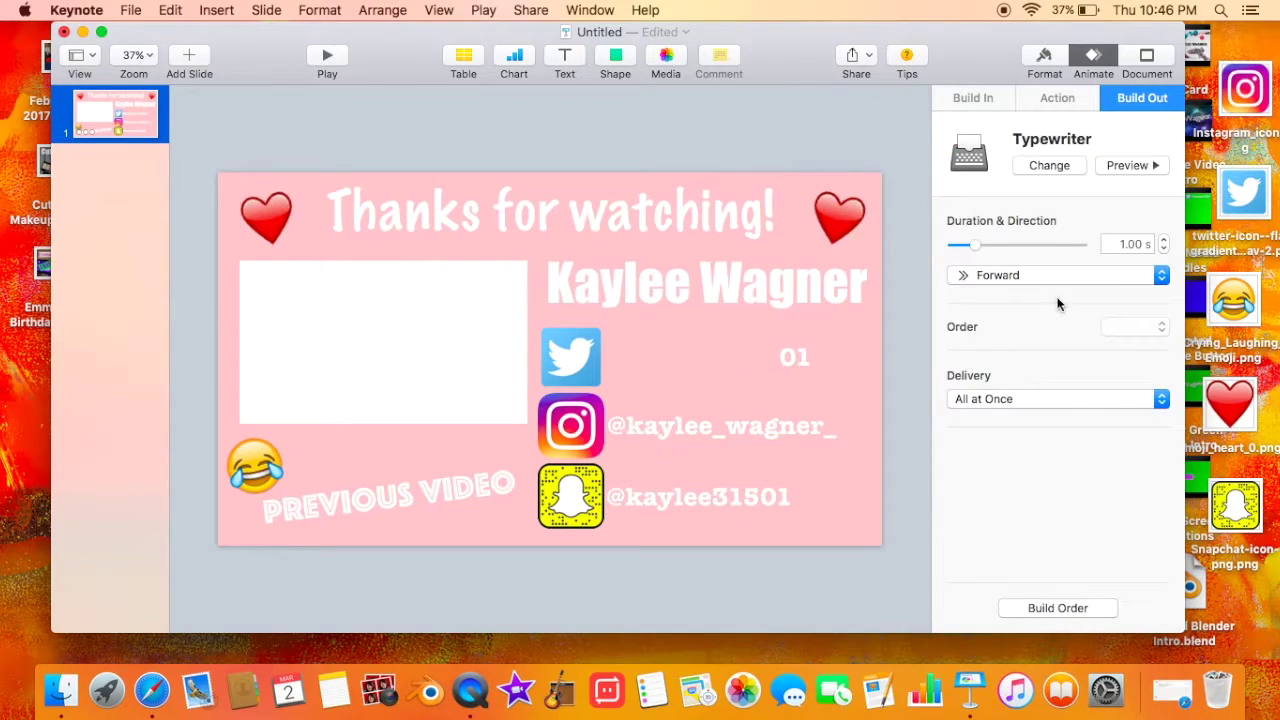
- In Build Order, start the first handle's build after build 18 with an 11 s delay
left_click(1070, 608)
left_click(1063, 378)
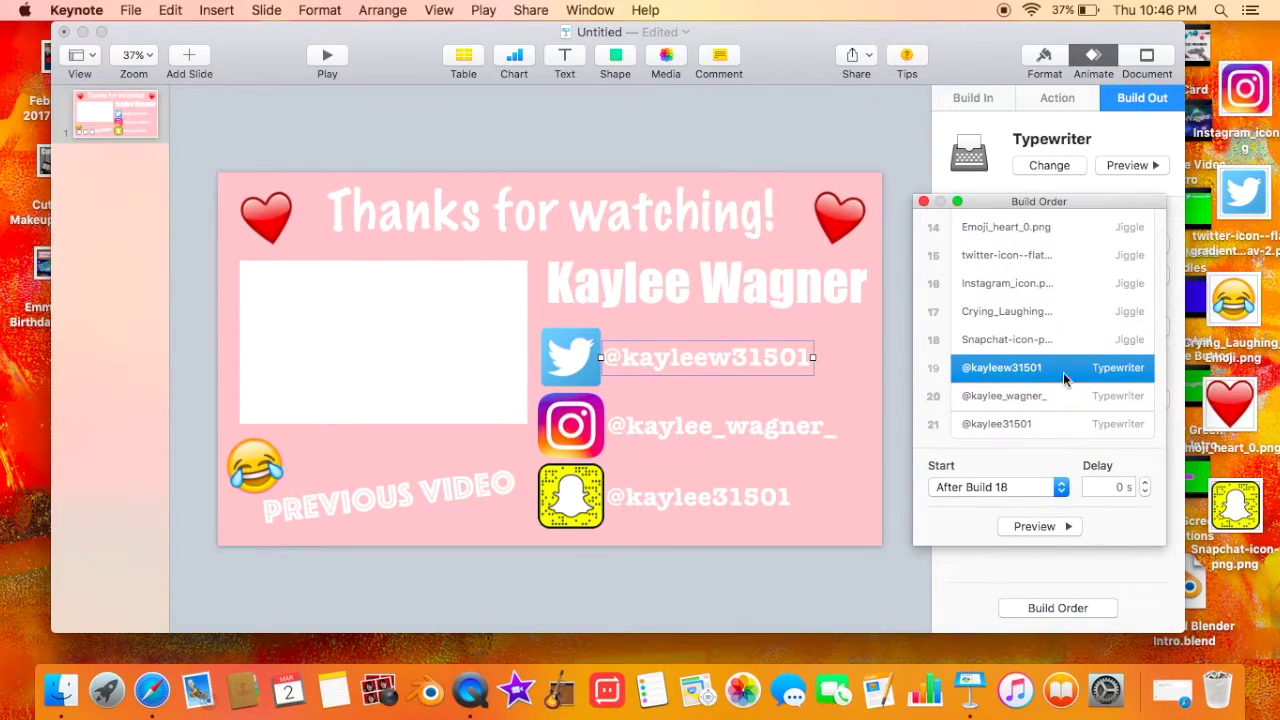
left_click(1060, 487)
left_click(1080, 424)
key("Up")
key("Up")
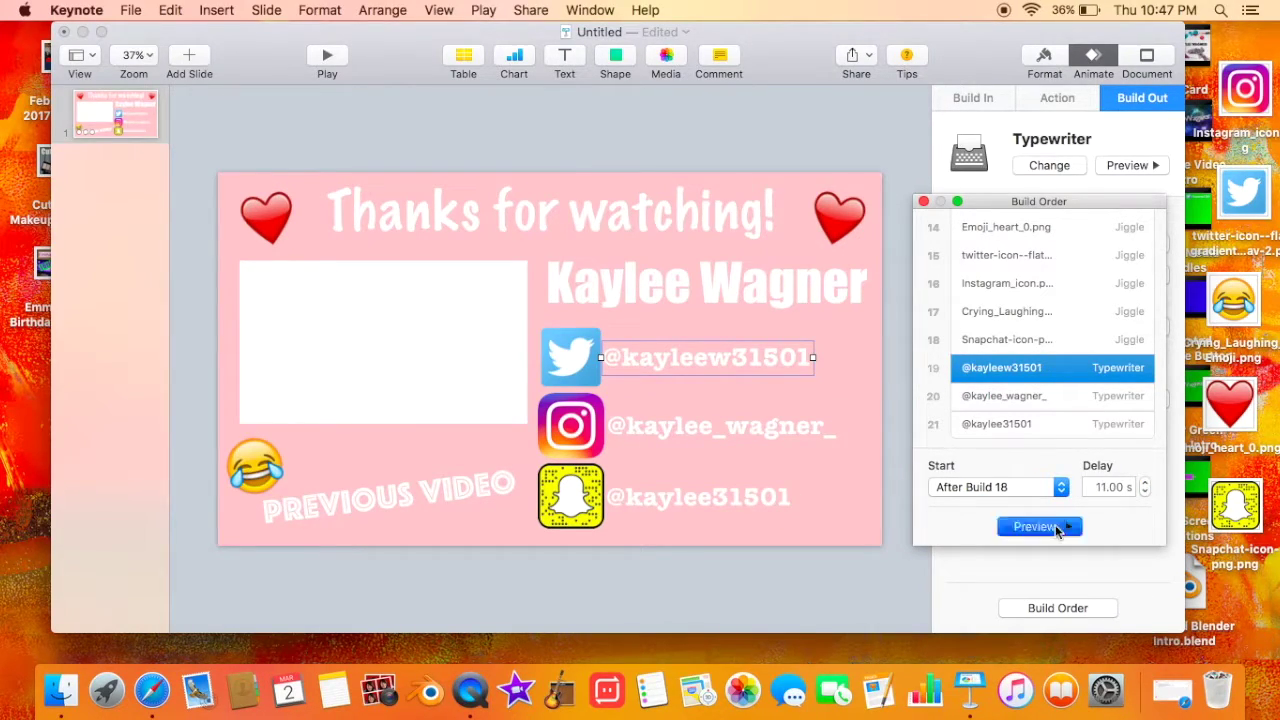
left_click(1058, 528)
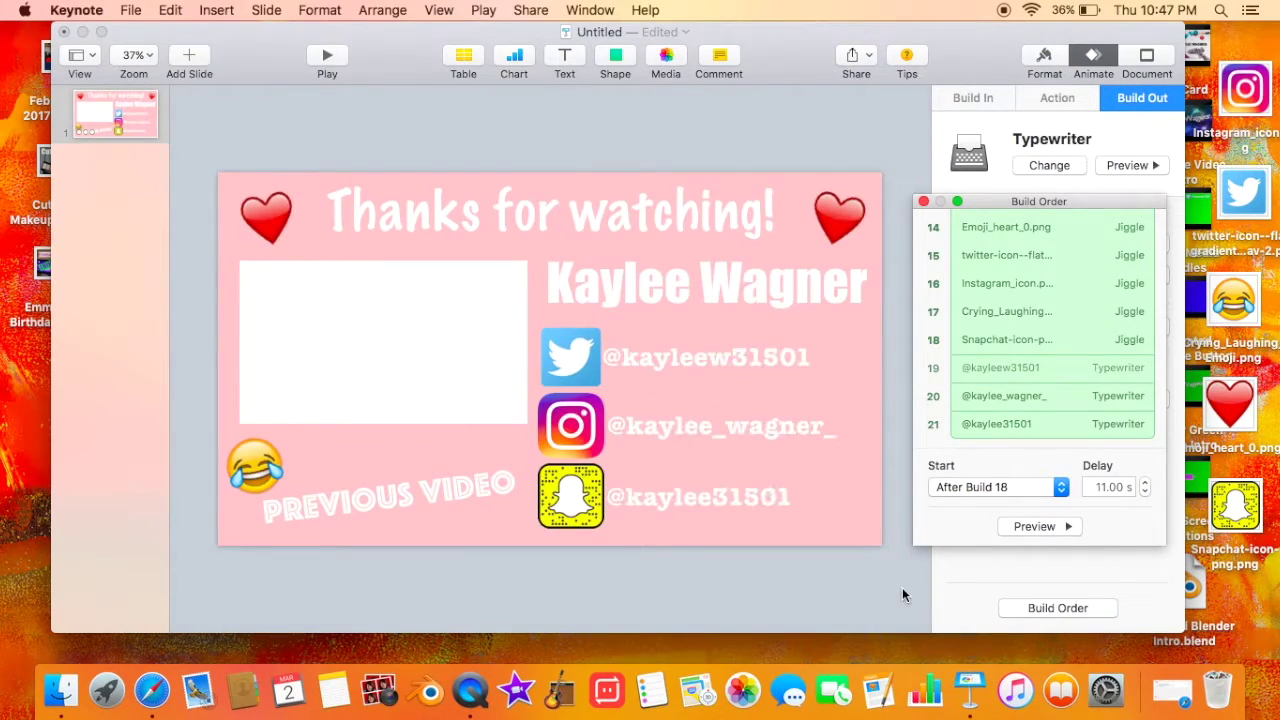
left_click(926, 207)
- Select the PREVIOUS VIDEO text and play the slide to check the animations
left_click(390, 495)
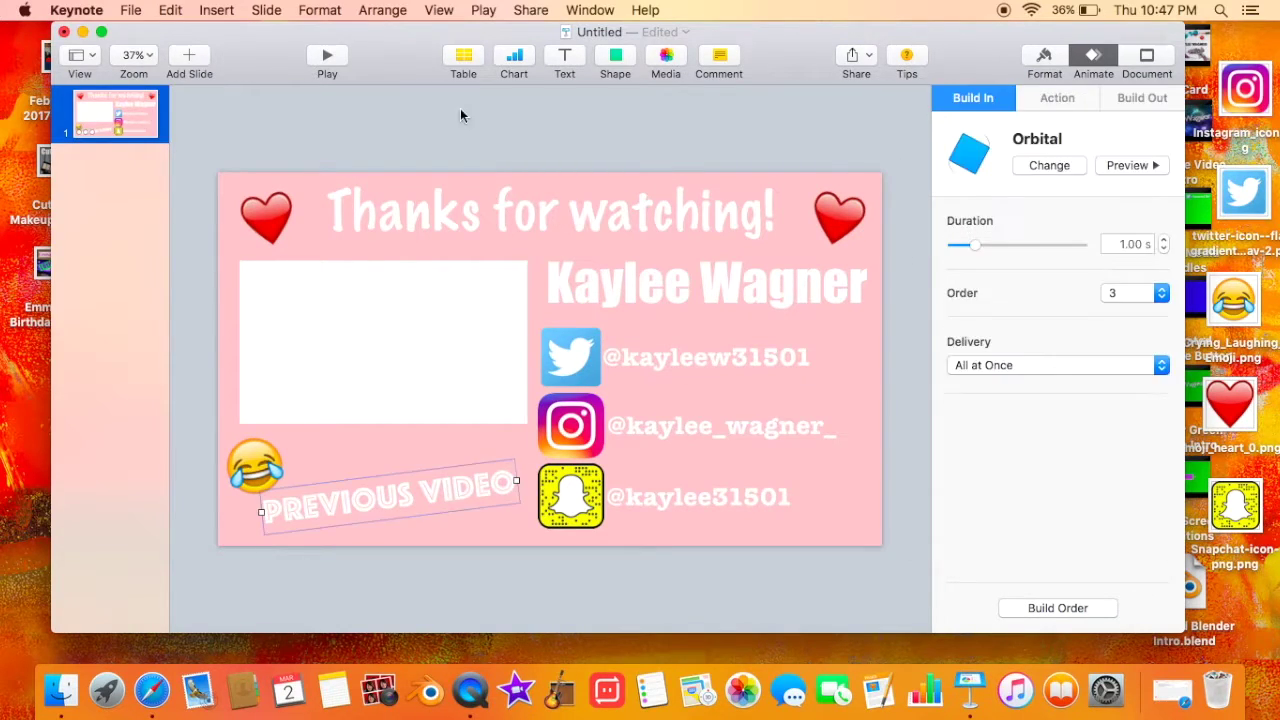
left_click(327, 60)
key("Escape")
- Give the white box a Blur build in and move it to second in the build order
left_click(1052, 163)
left_click(740, 226)
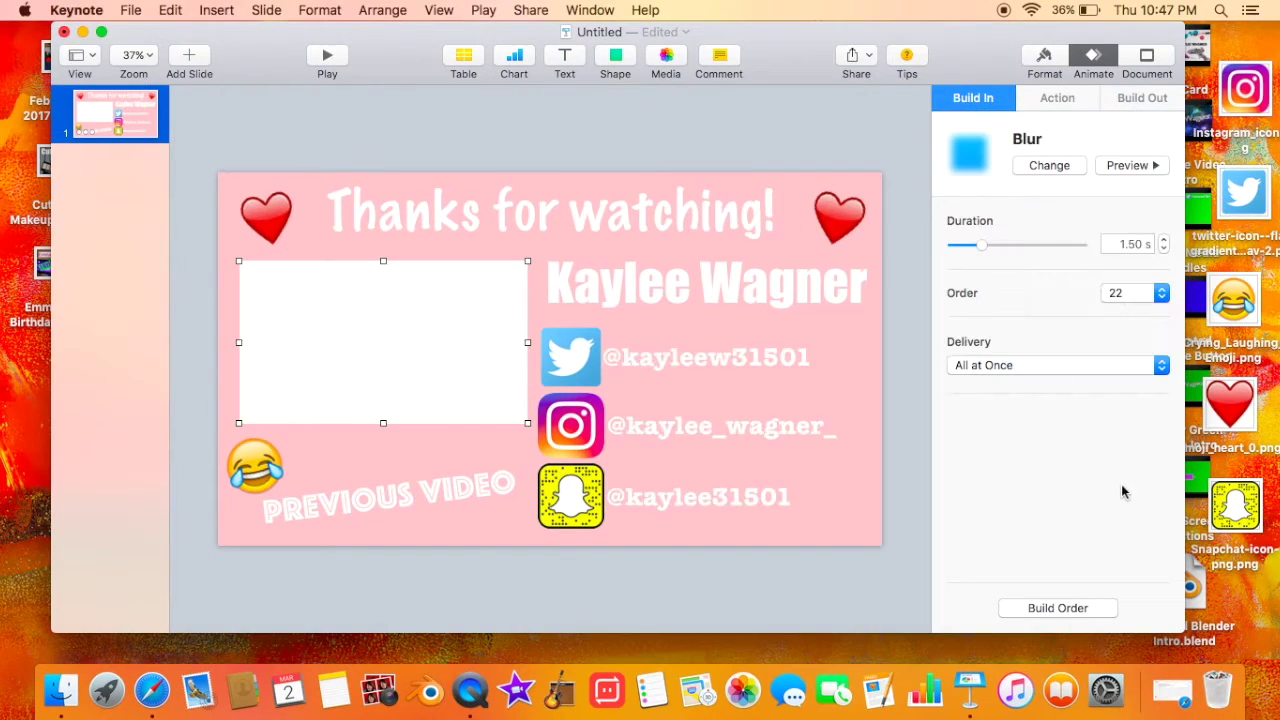
left_click(1070, 608)
left_click_drag(1040, 430, 1040, 256)
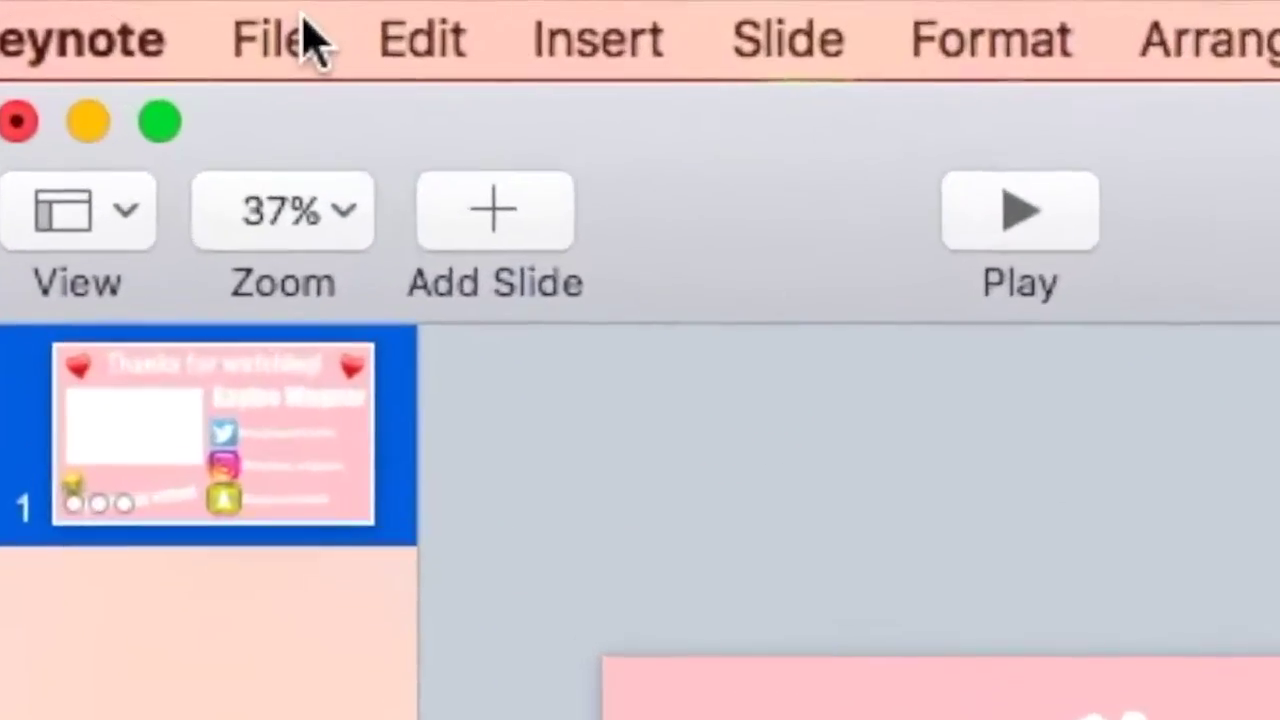
- Export the slide as a QuickTime movie named Example Endslate, saved to the Desktop
left_click(150, 12)
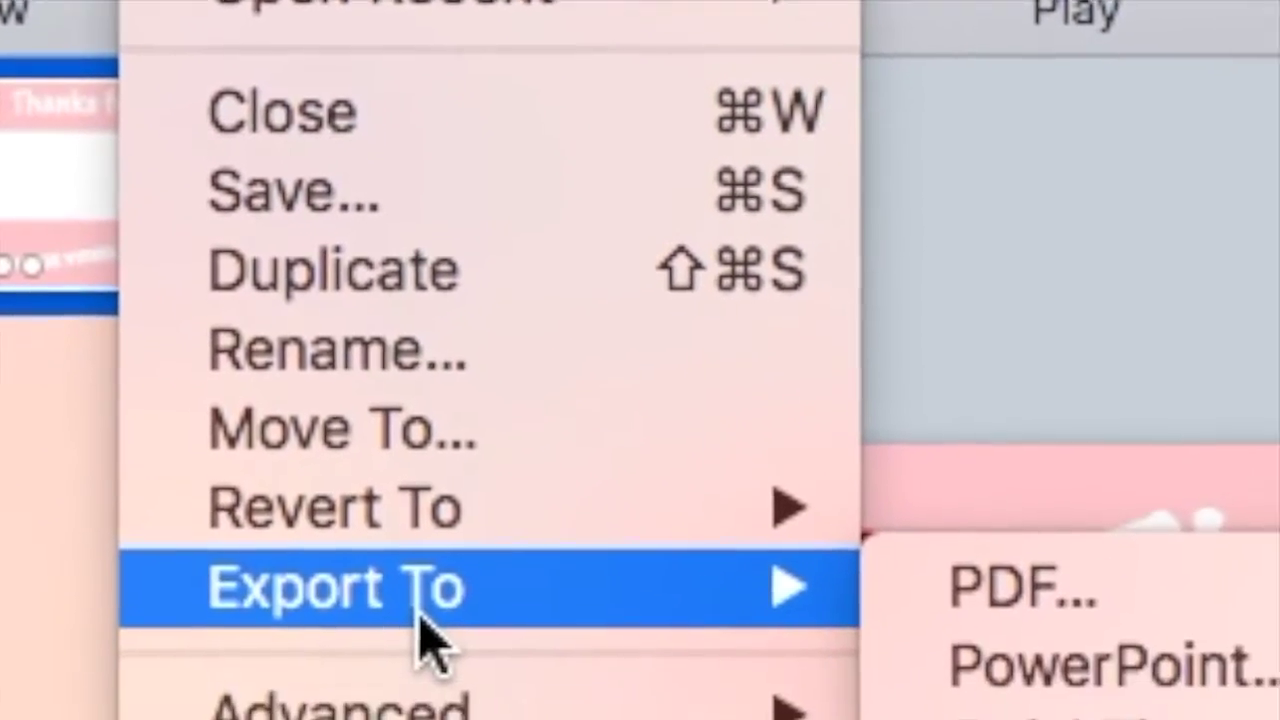
mouse_move(246, 173)
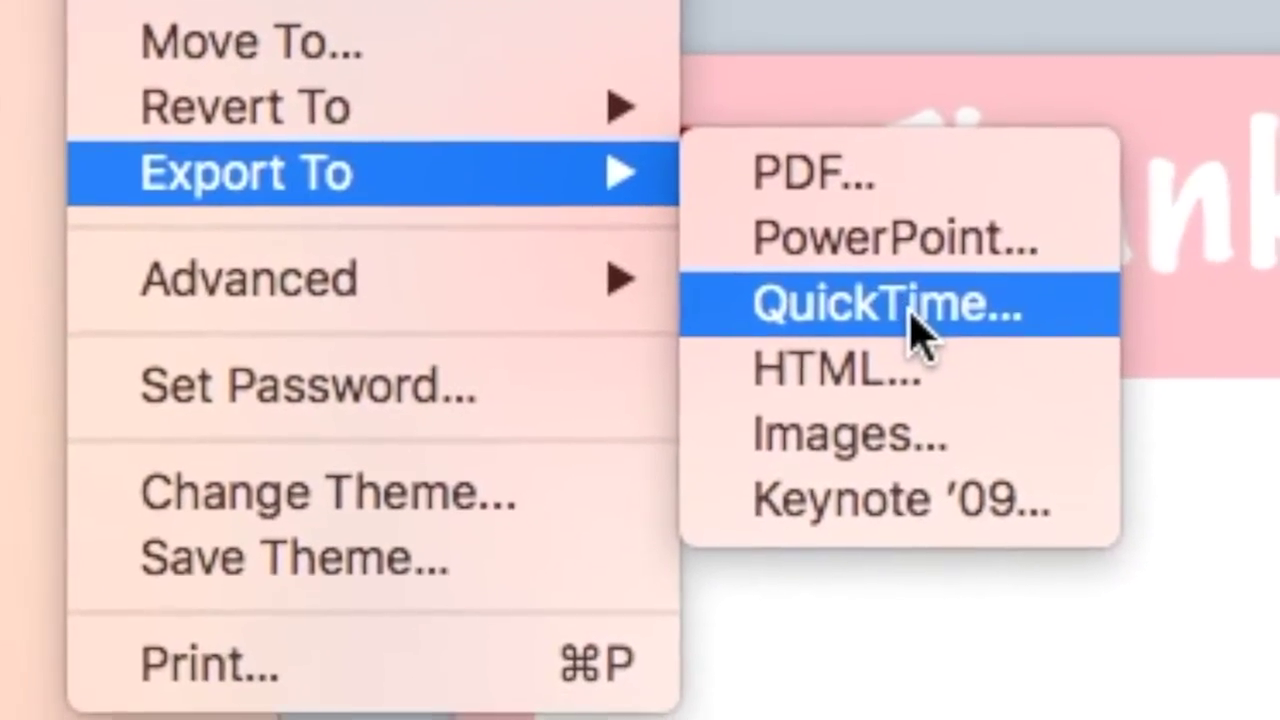
left_click(914, 329)
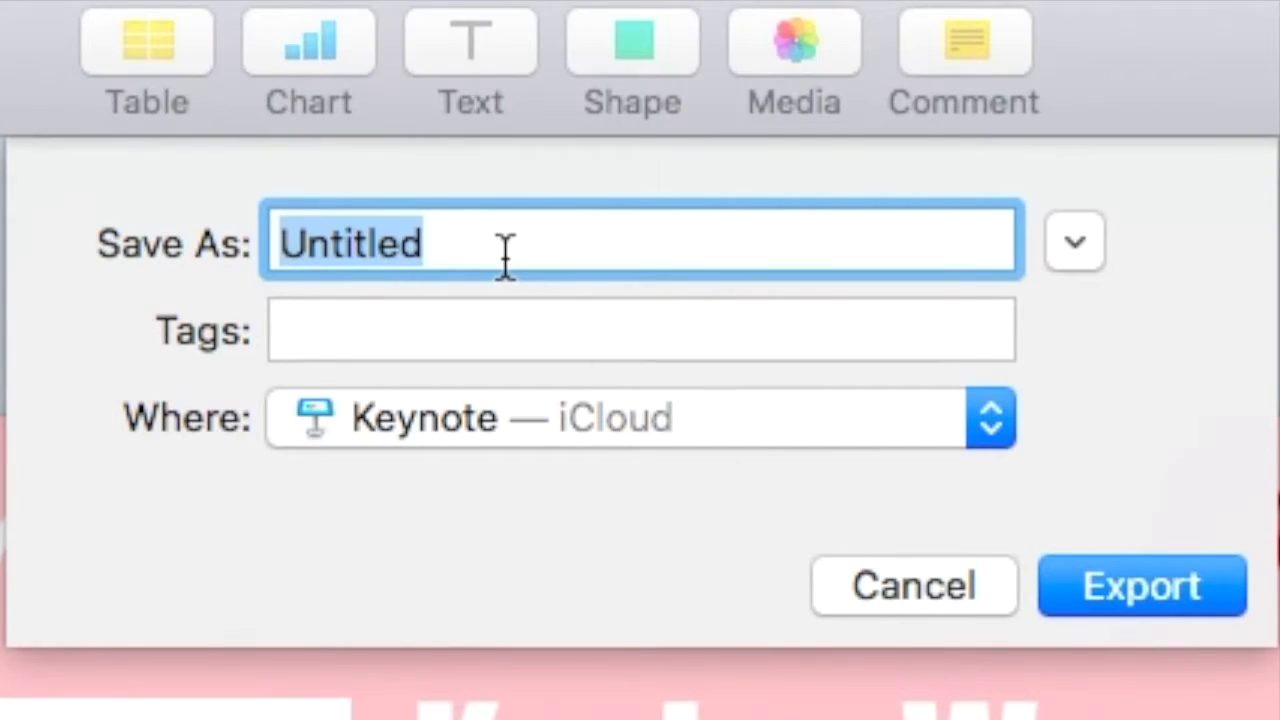
key("BackSpace")
type("Example Endslate")
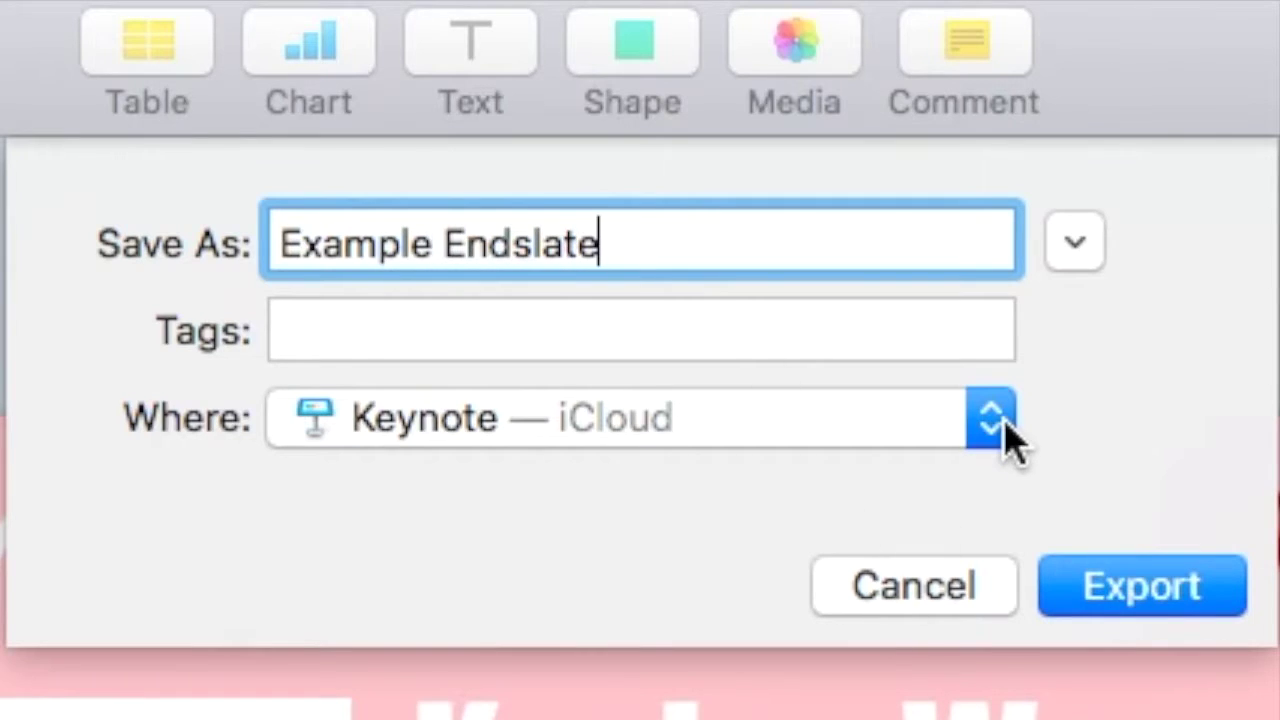
left_click(1003, 422)
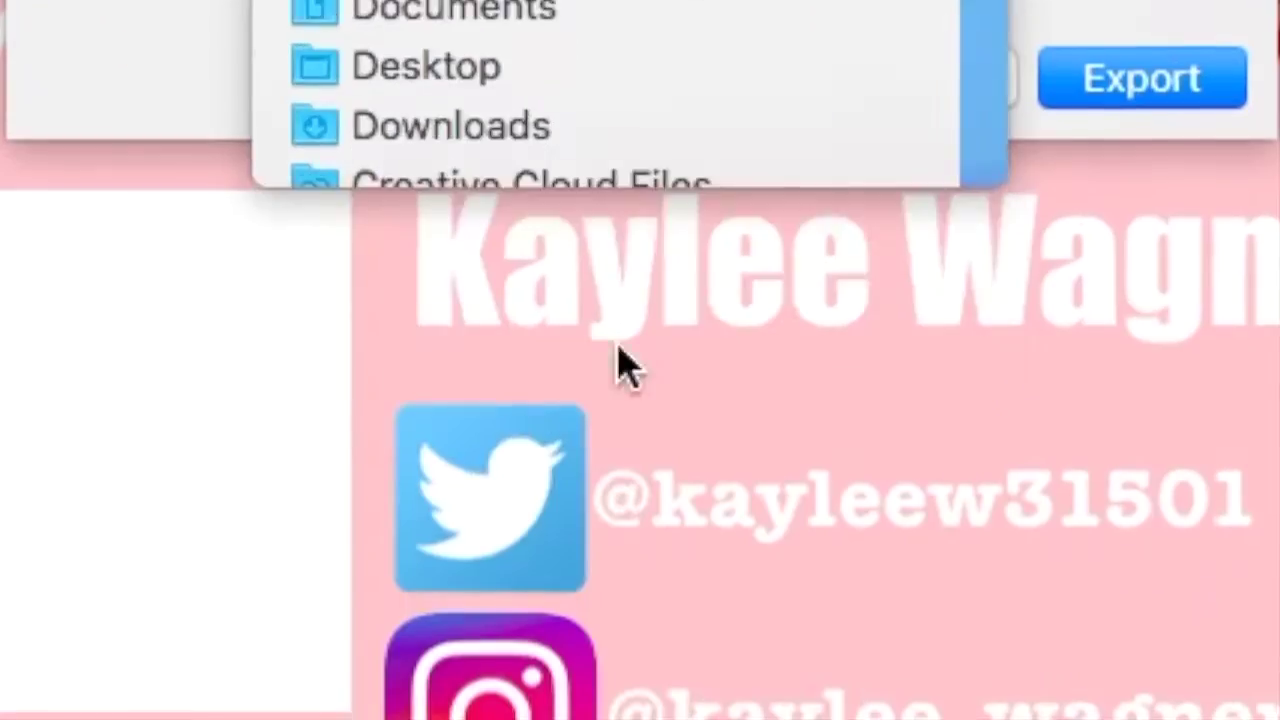
left_click(618, 365)
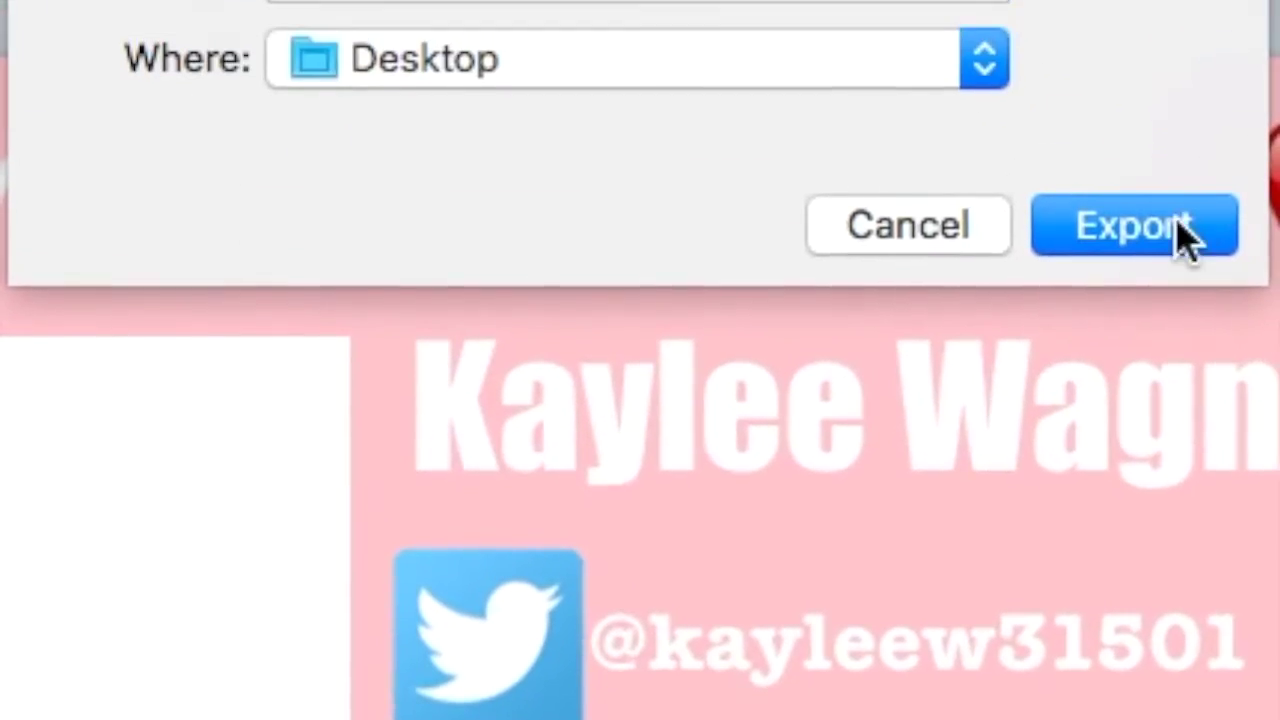
left_click(1142, 78)
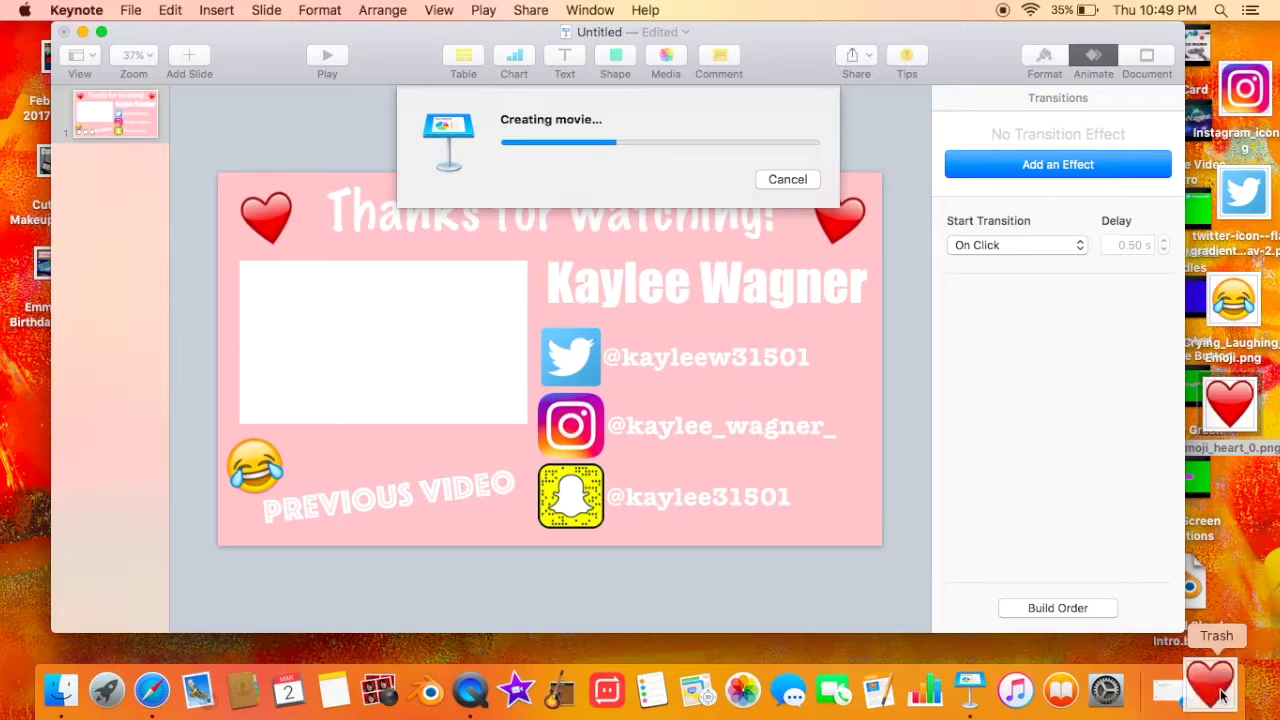
- Minimise Keynote, move Example Endslate to mid-desktop and open it in QuickTime Player
key("super+m")
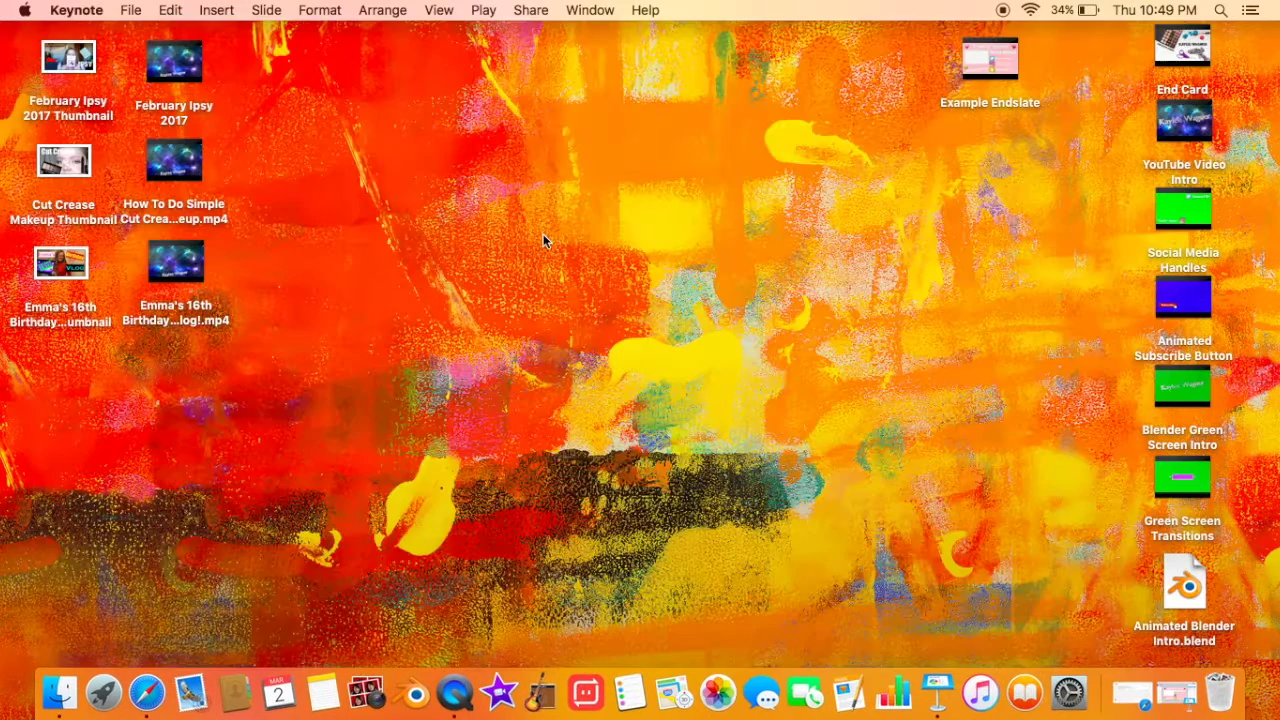
left_click_drag(866, 150, 655, 236)
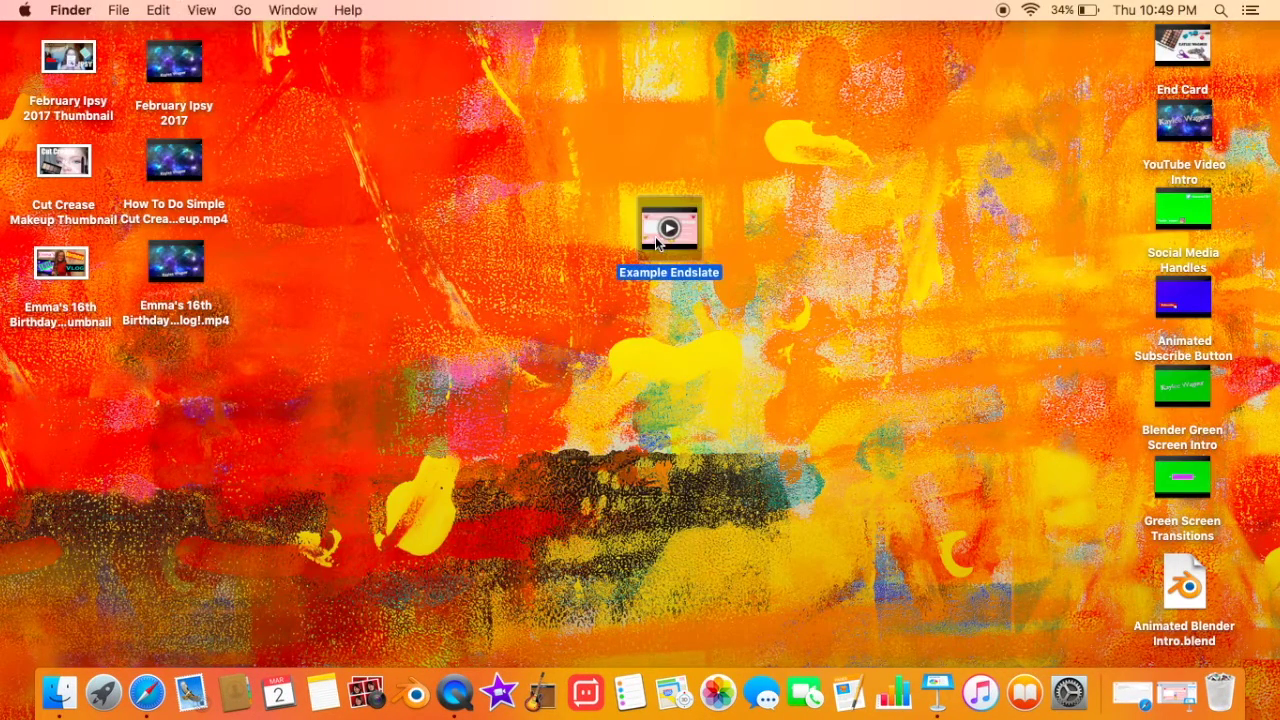
double_click(655, 236)
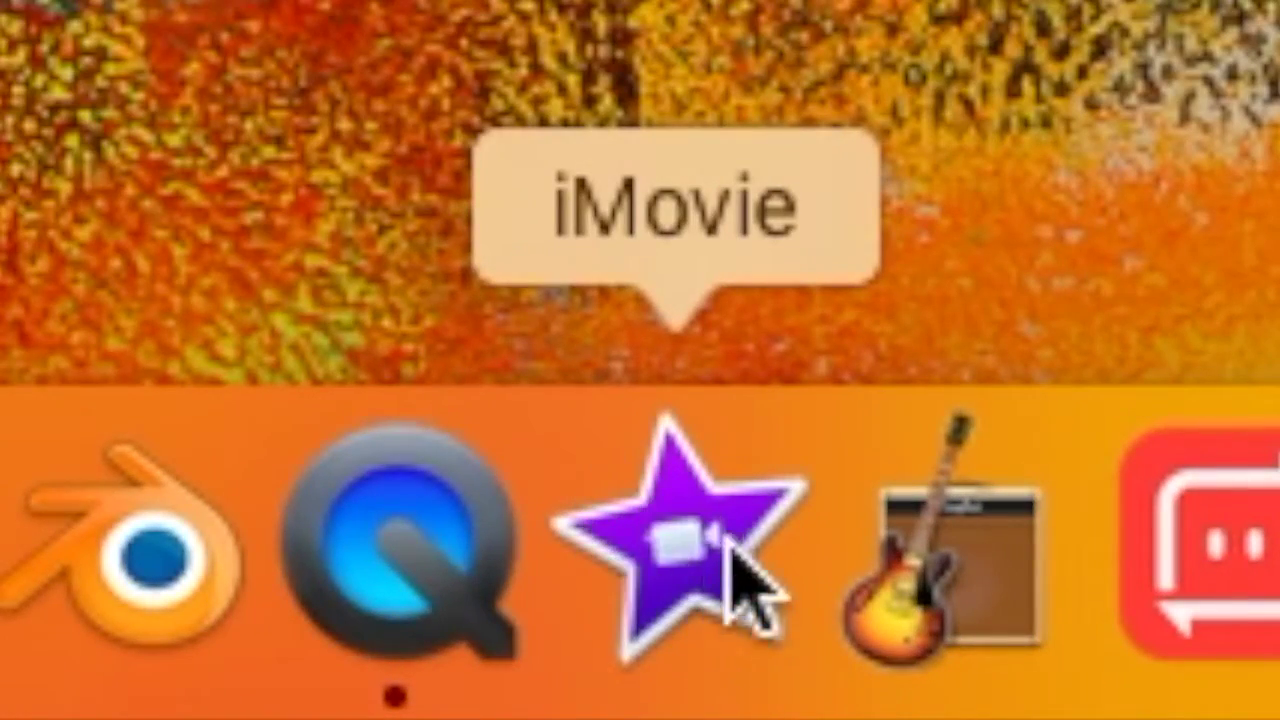
- Launch iMovie and drop the Example Endslate movie into the project timeline
left_click(660, 553)
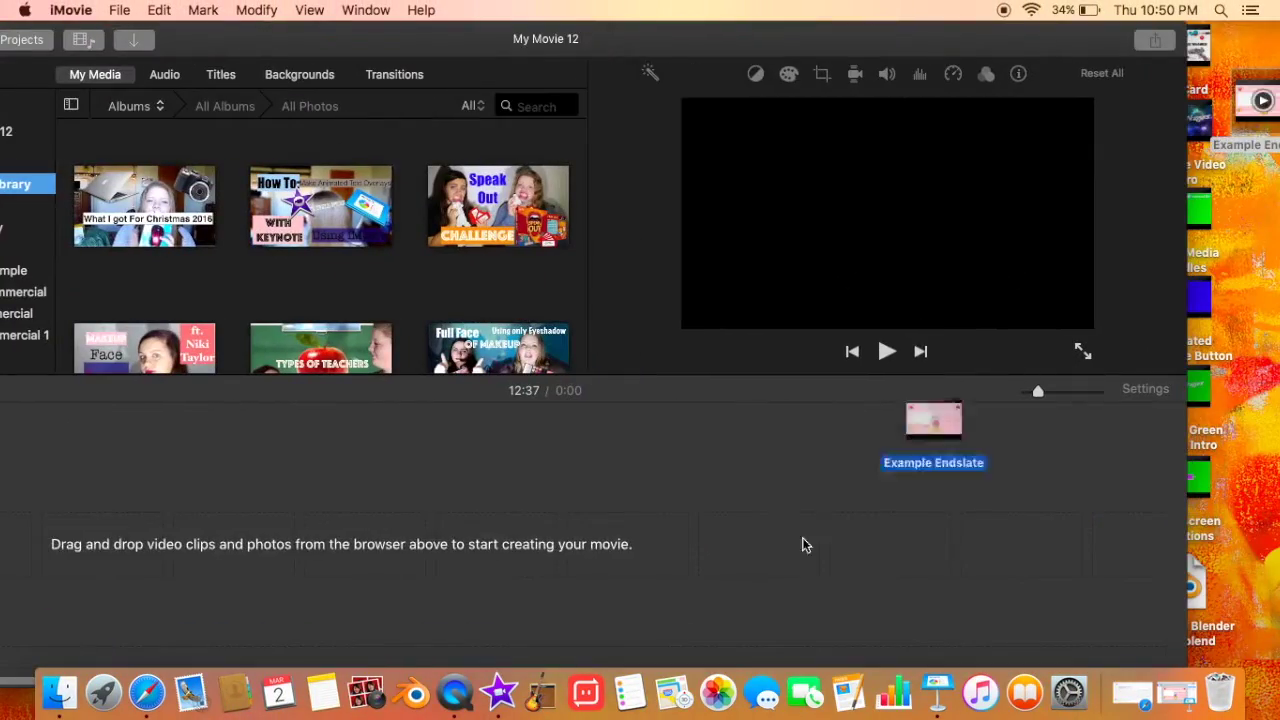
left_click_drag(806, 545, 810, 545)
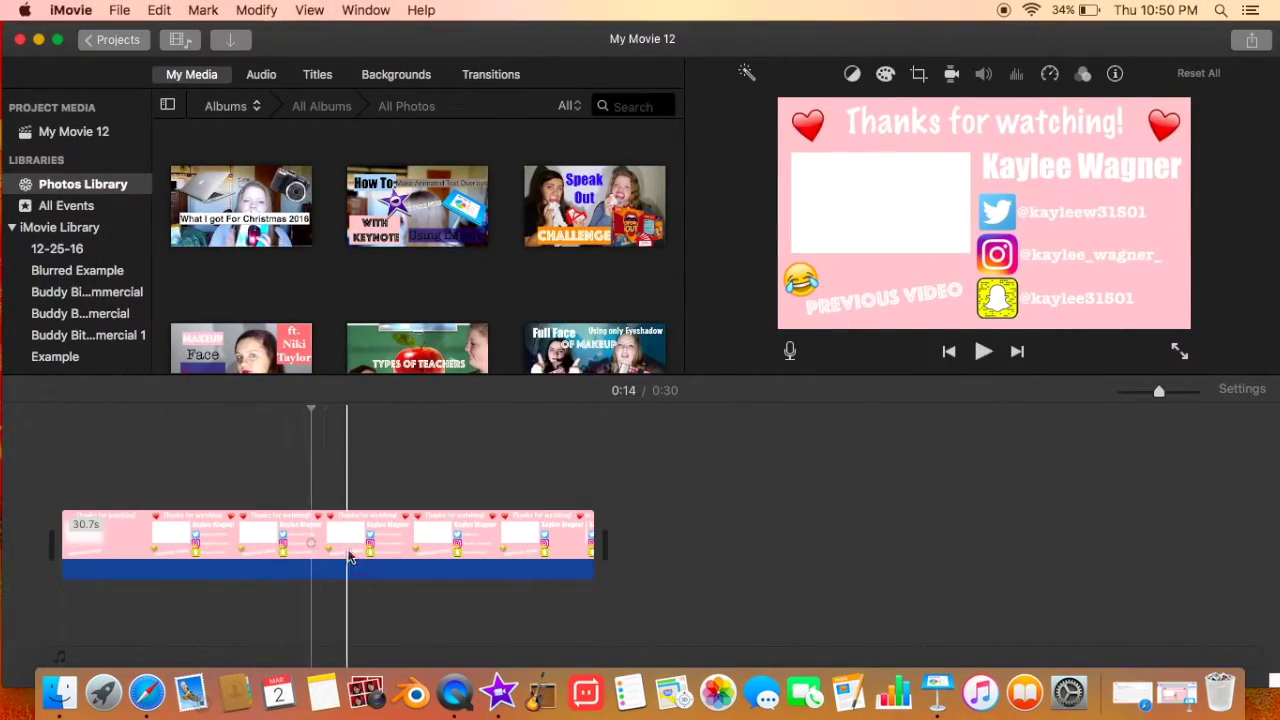
- Split and trim the end card clip, deleting the 4.3 s third clip
left_click(451, 537)
key("super+b")
right_click(343, 530)
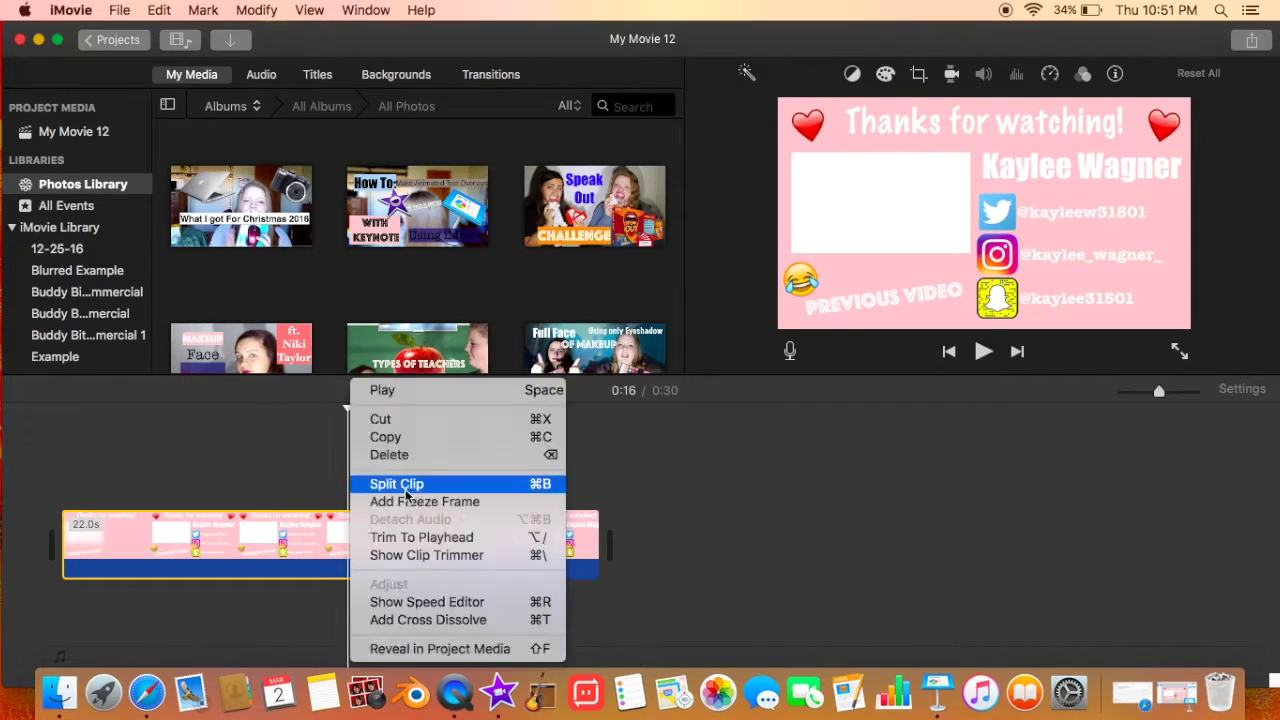
left_click(420, 534)
right_click(335, 530)
left_click(415, 534)
left_click(983, 351)
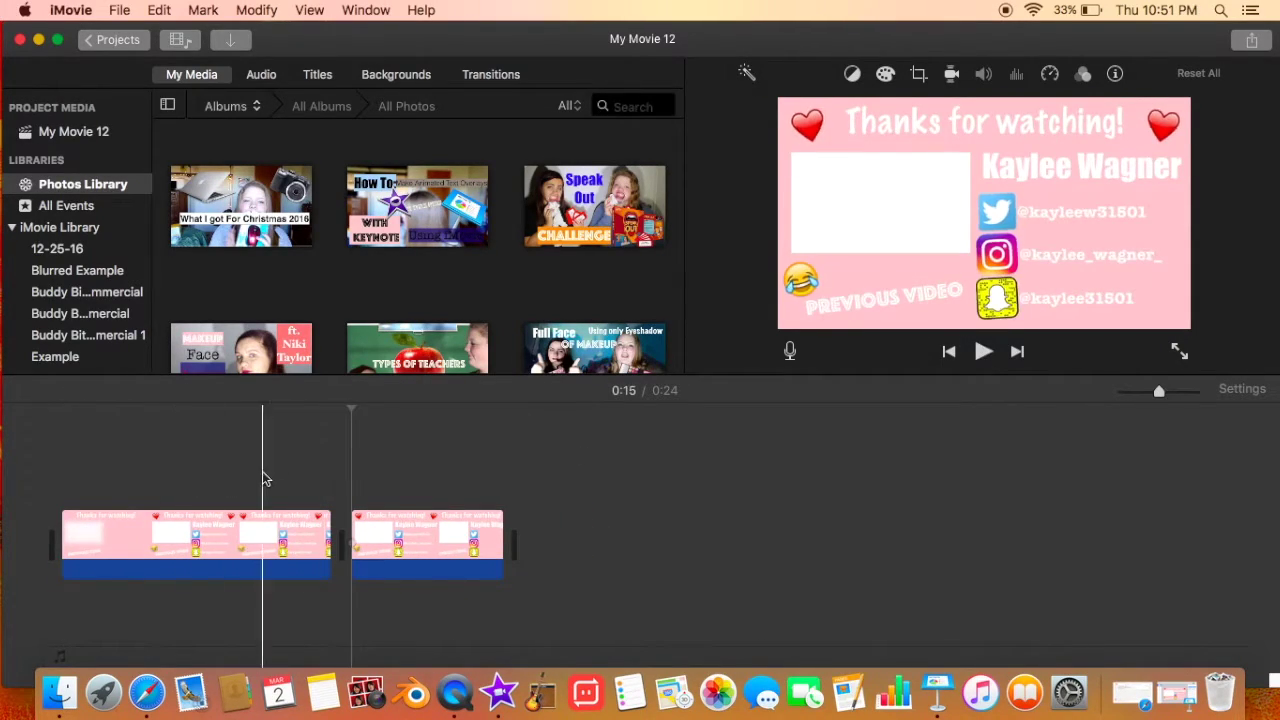
key("alt+slash")
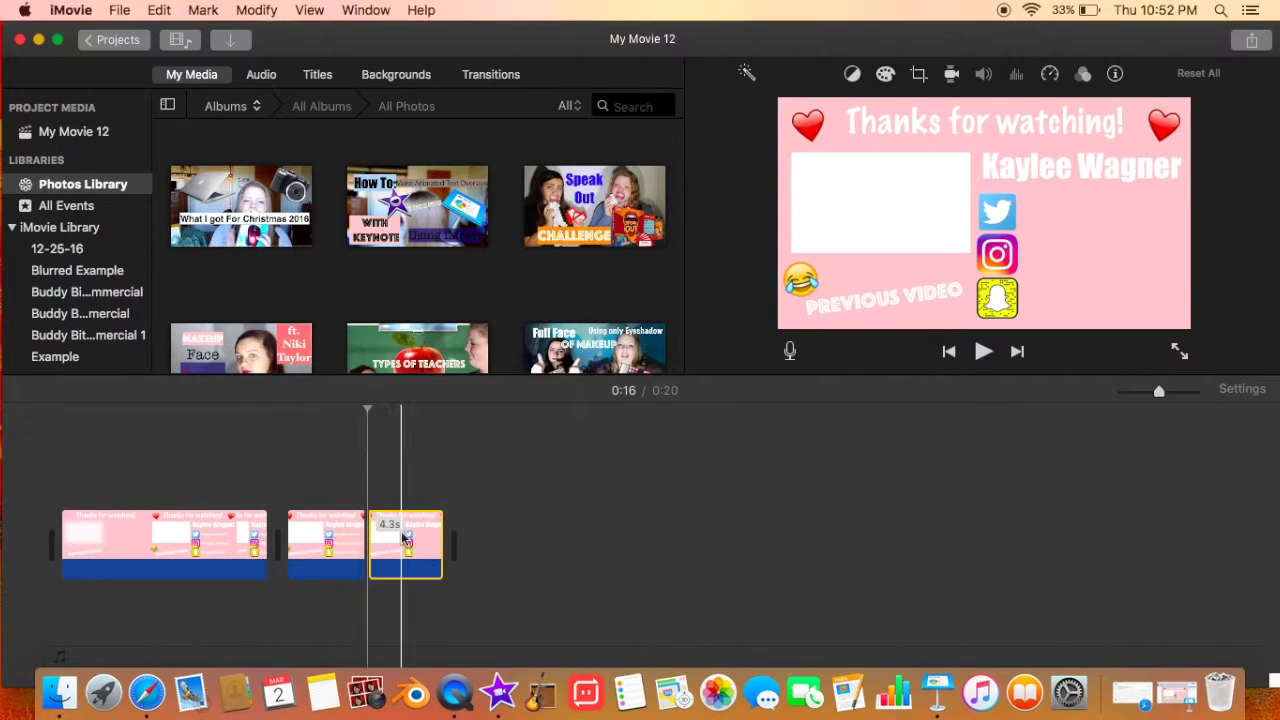
key("Delete")
left_click(983, 351)
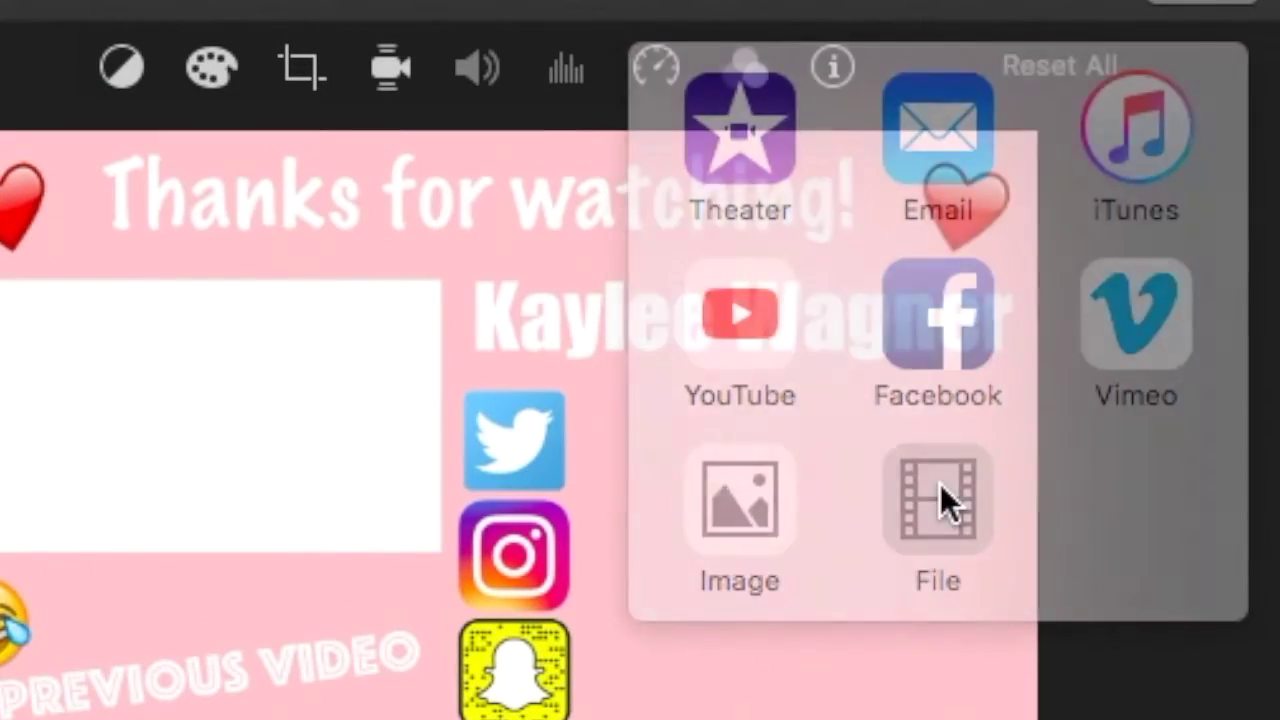
- Export the movie as 'Final Example Endslate' and drag the original Example Endslate file to Trash
key("super+a")
key("BackSpace")
type("Final Examp")
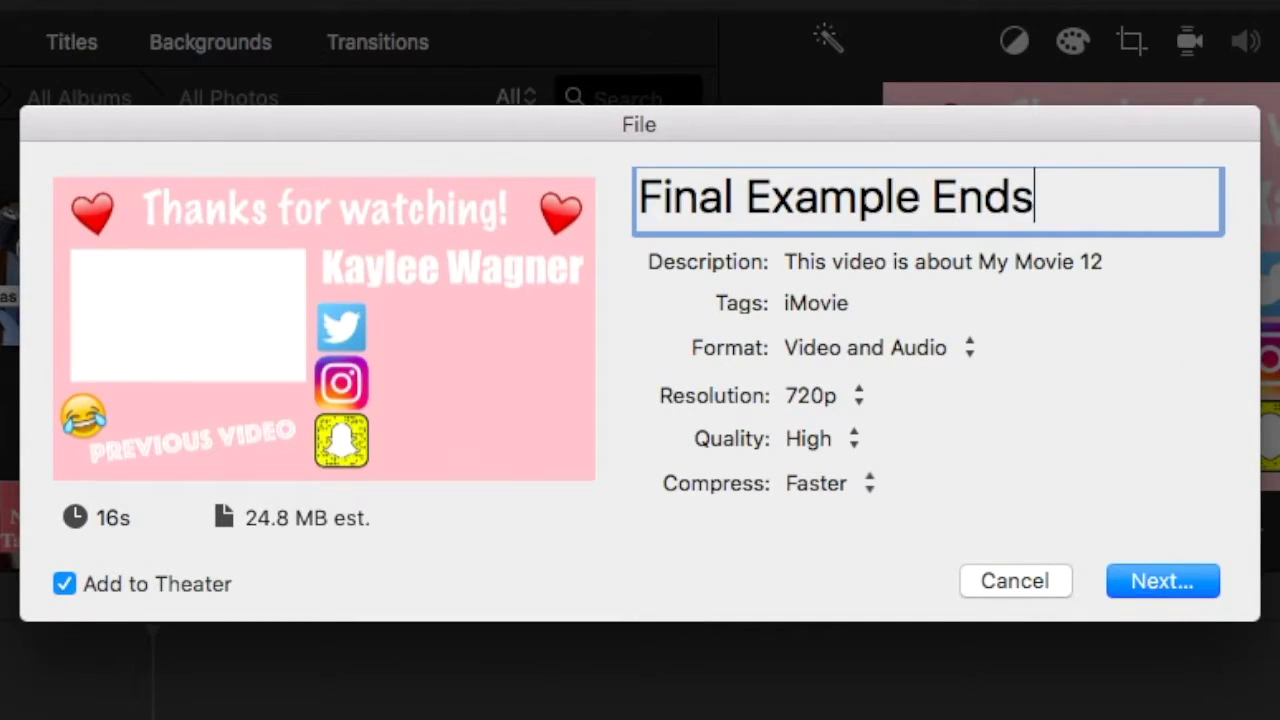
type("le Endslate")
key("Return")
left_click(945, 334)
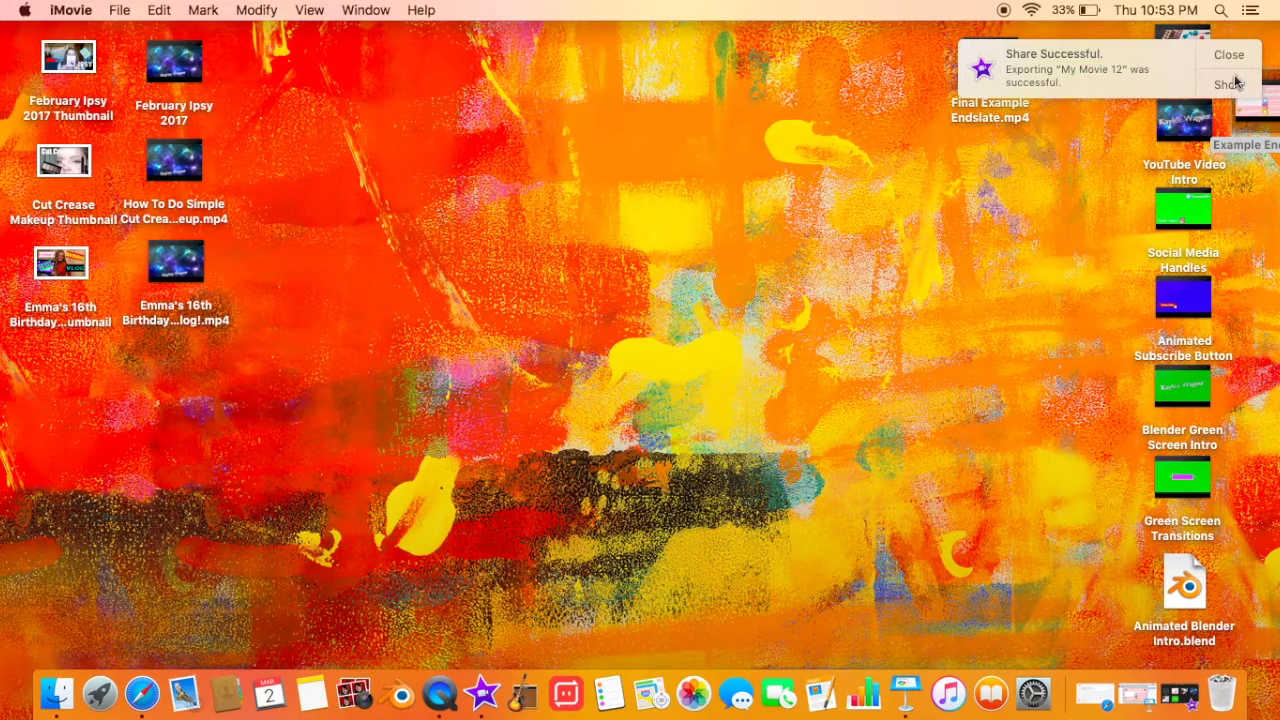
left_click(1233, 63)
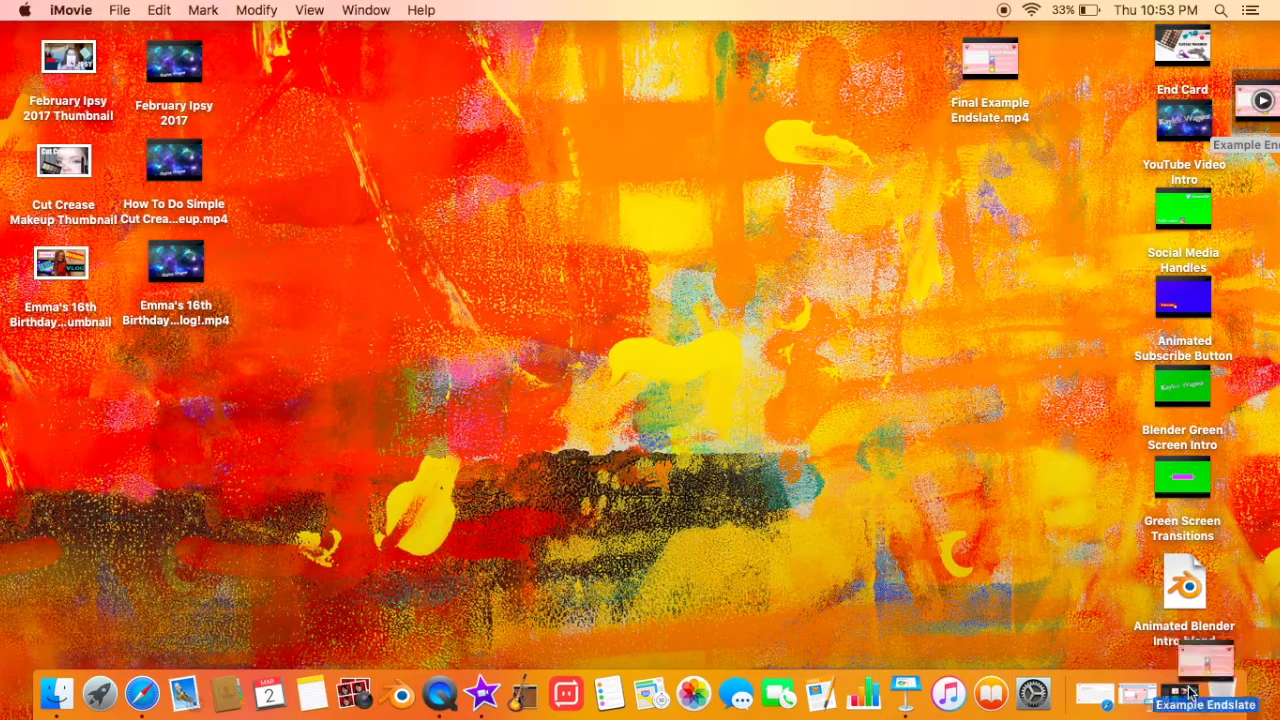
left_click_drag(1245, 115, 1222, 692)
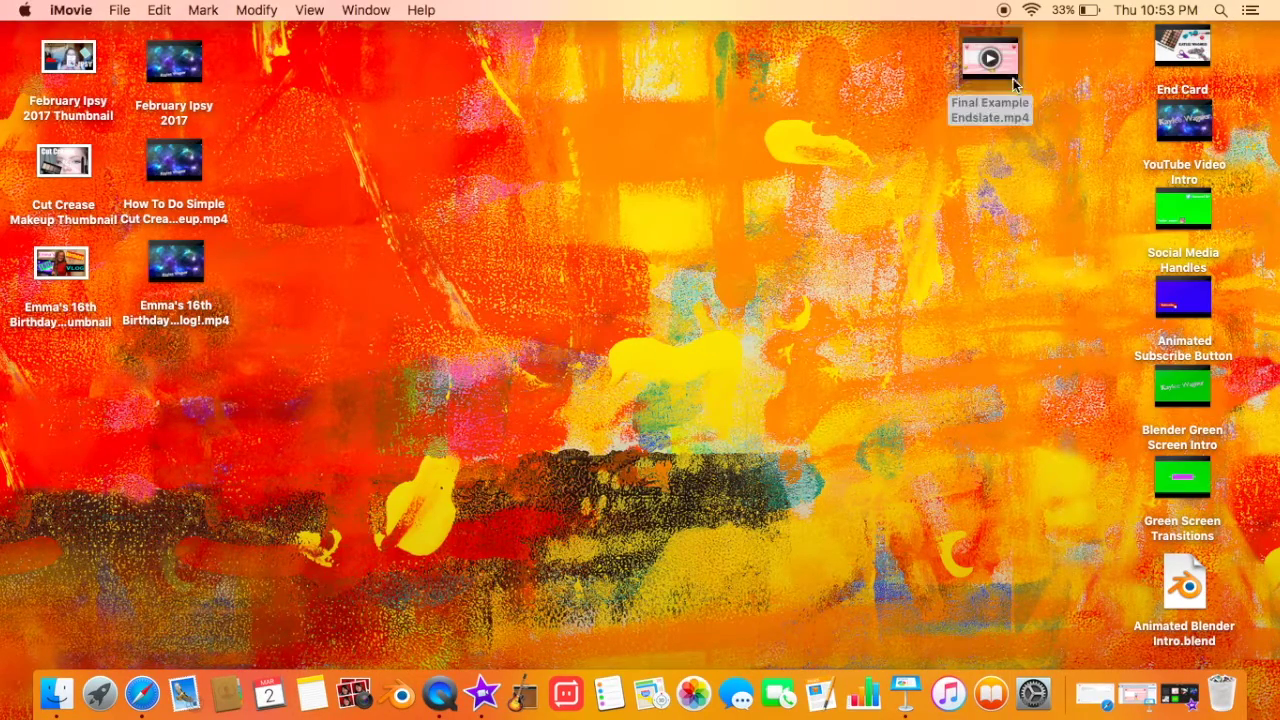
left_click_drag(1013, 85, 1057, 240)
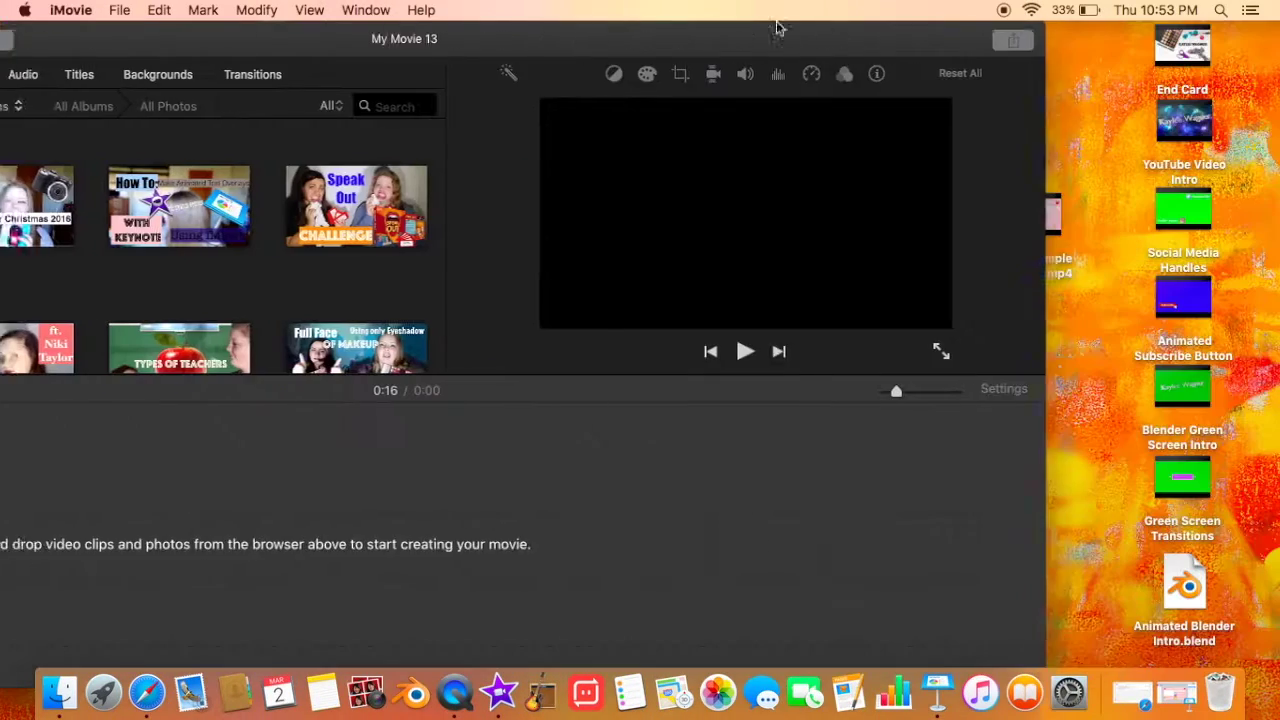
- Add Final Example Endslate.mp4 to the new project's timeline and preview it
left_click_drag(1060, 228, 300, 545)
left_click(982, 352)
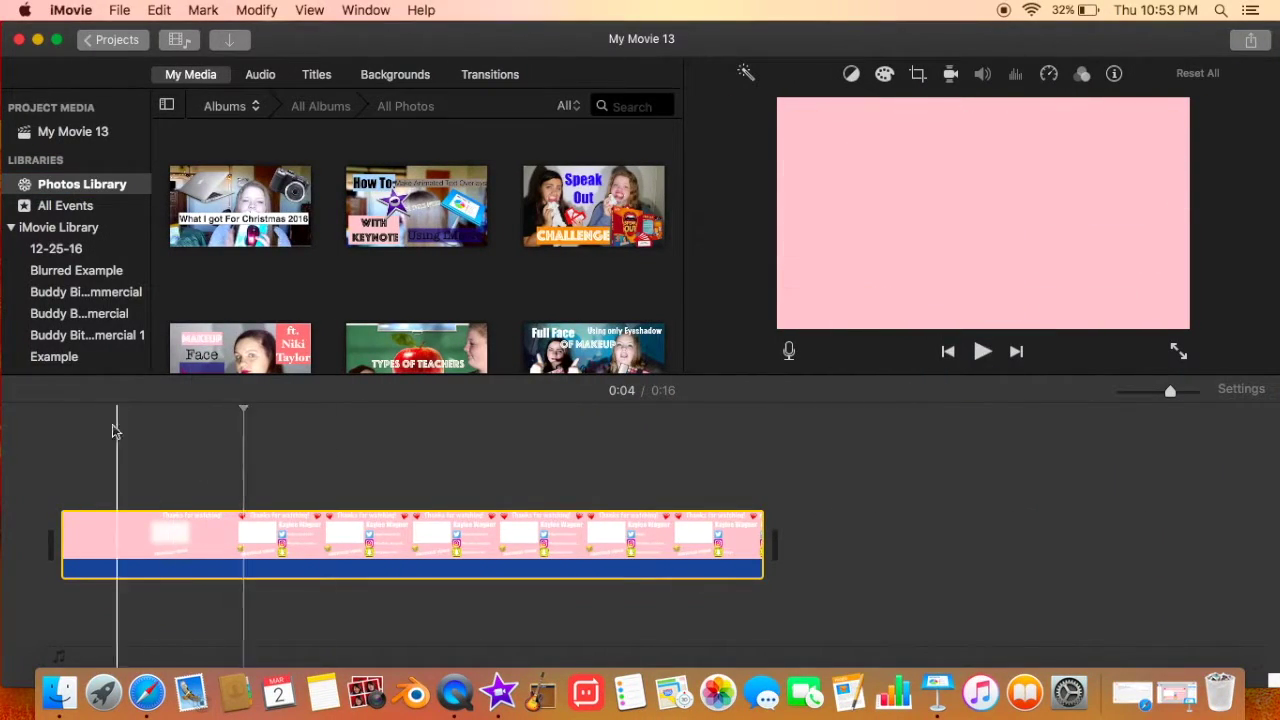
left_click(981, 355)
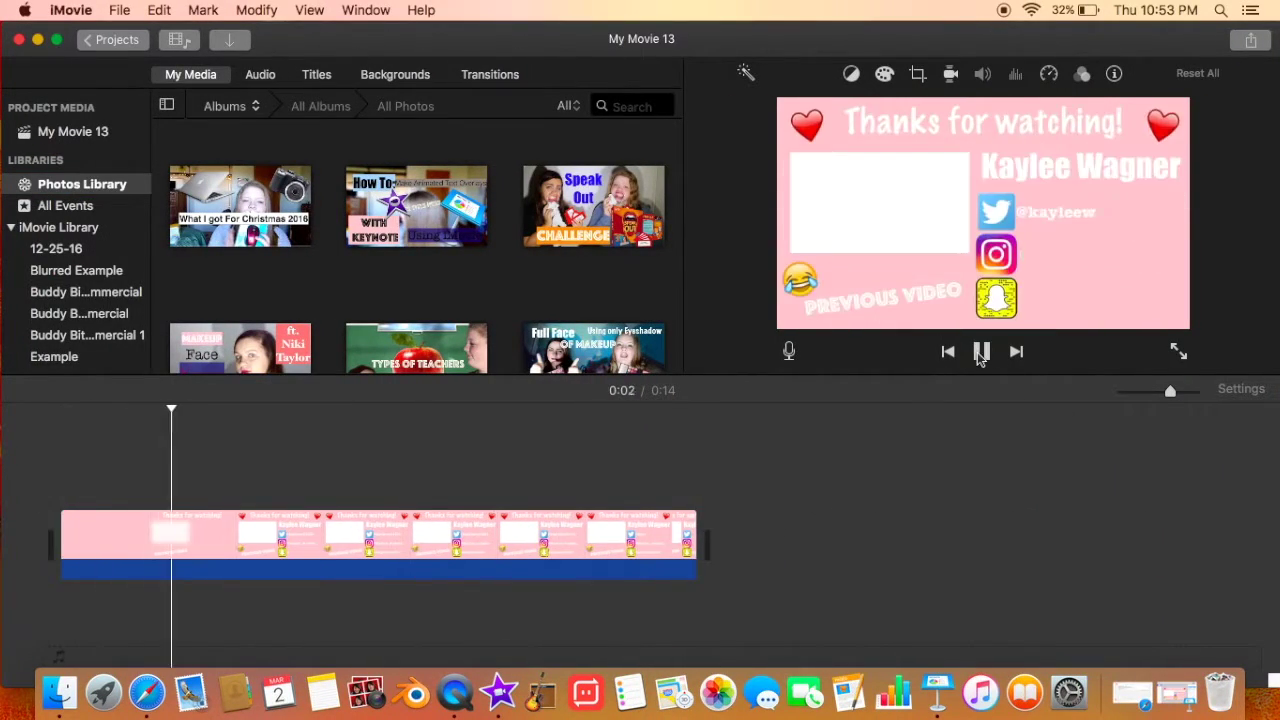
- Place the desktop video above the end card and set its speed to 5000%
double_click(528, 33)
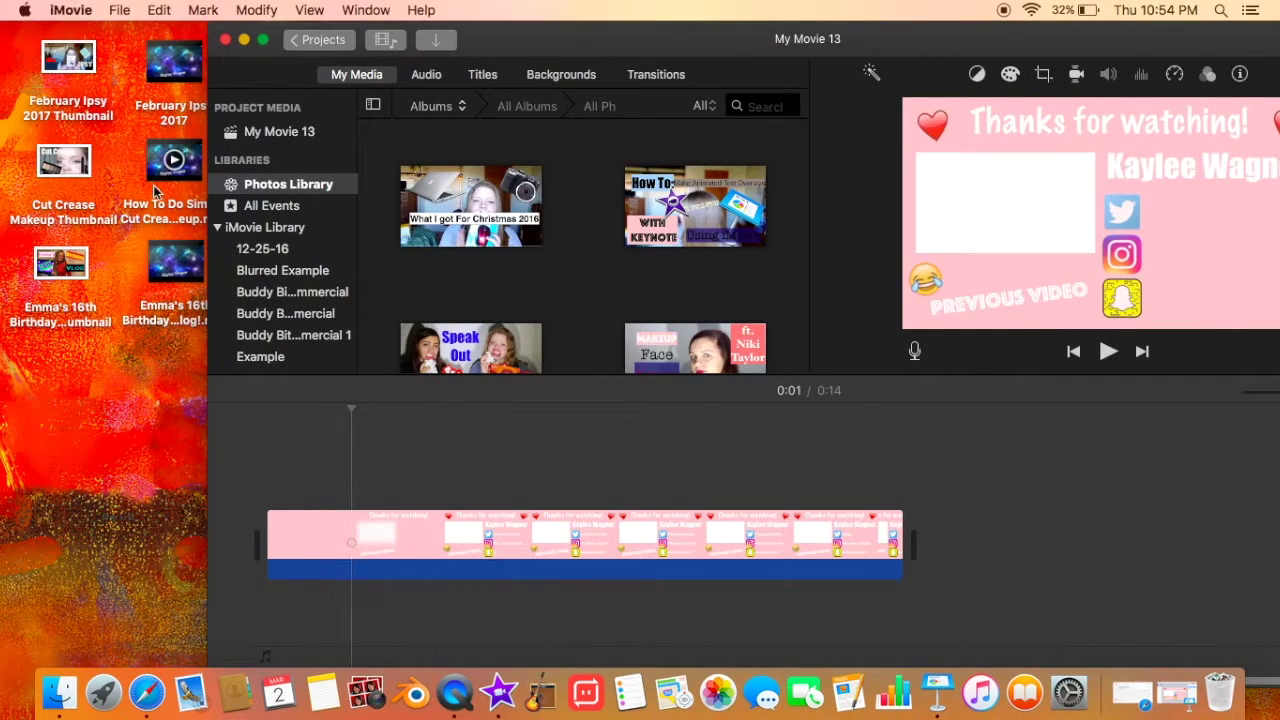
left_click_drag(155, 192, 352, 463)
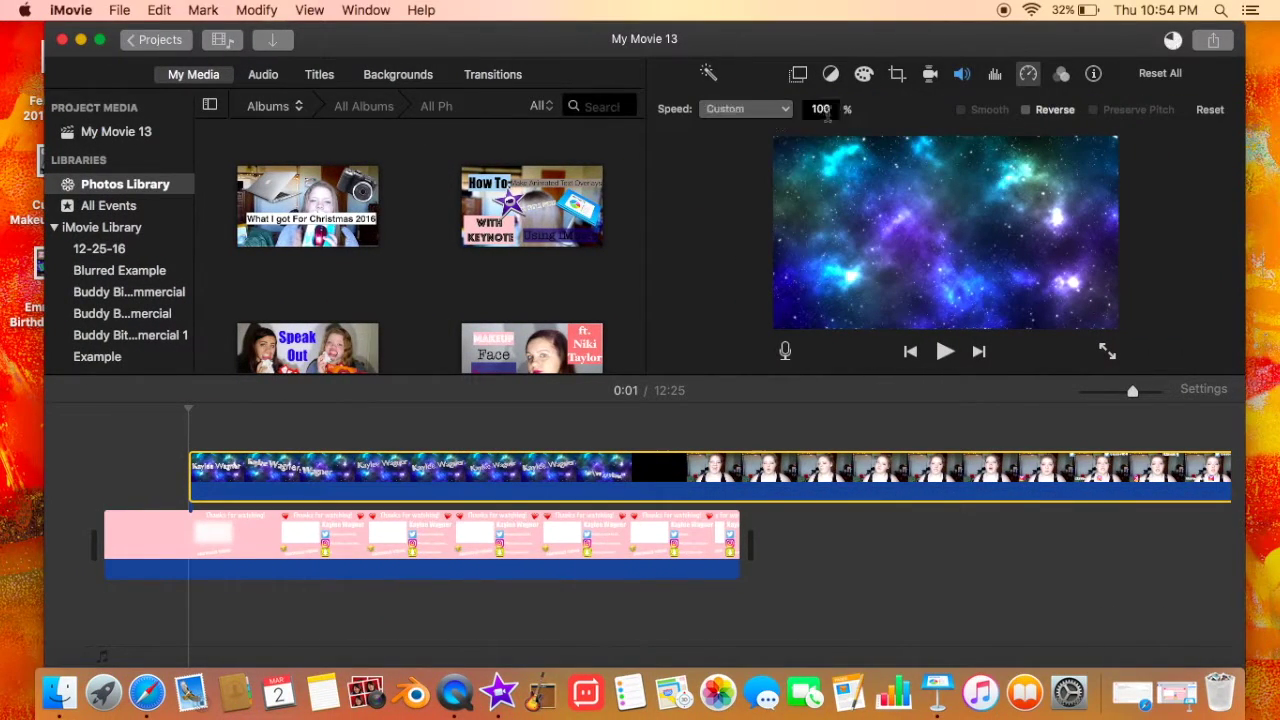
key("Return")
left_click_drag(1084, 396, 1141, 396)
type("5000")
key("Return")
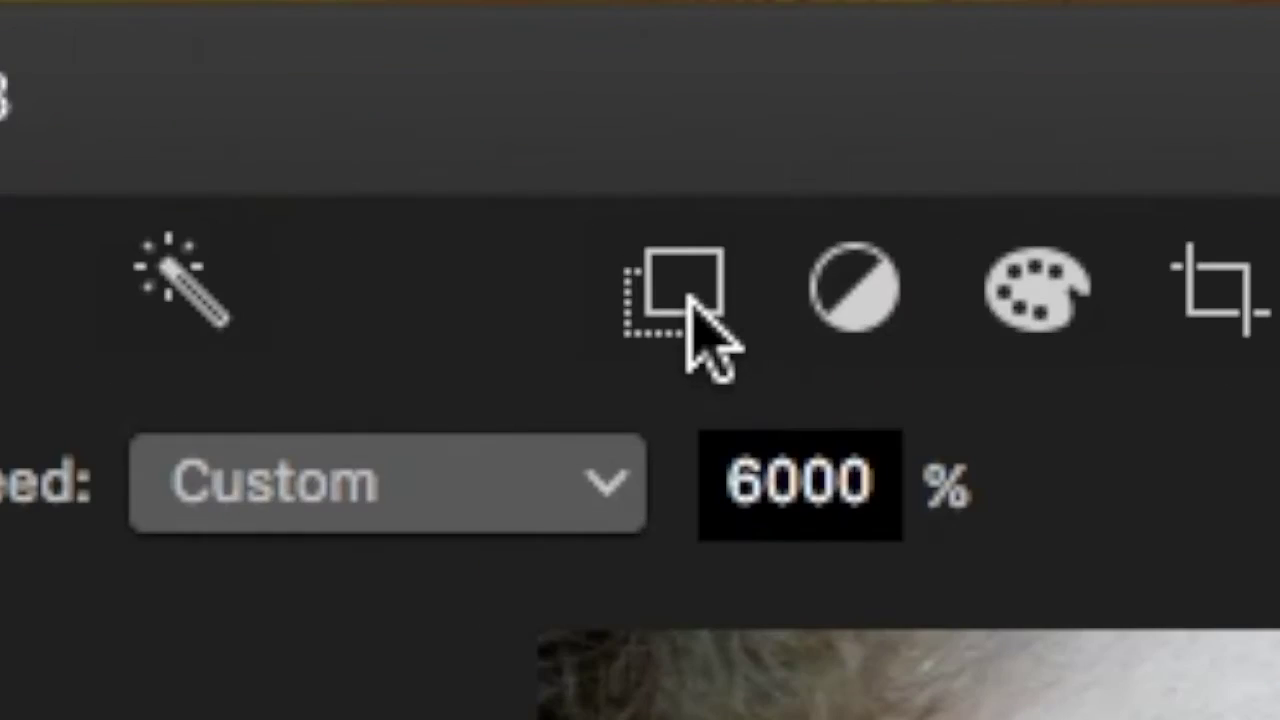
left_click(690, 300)
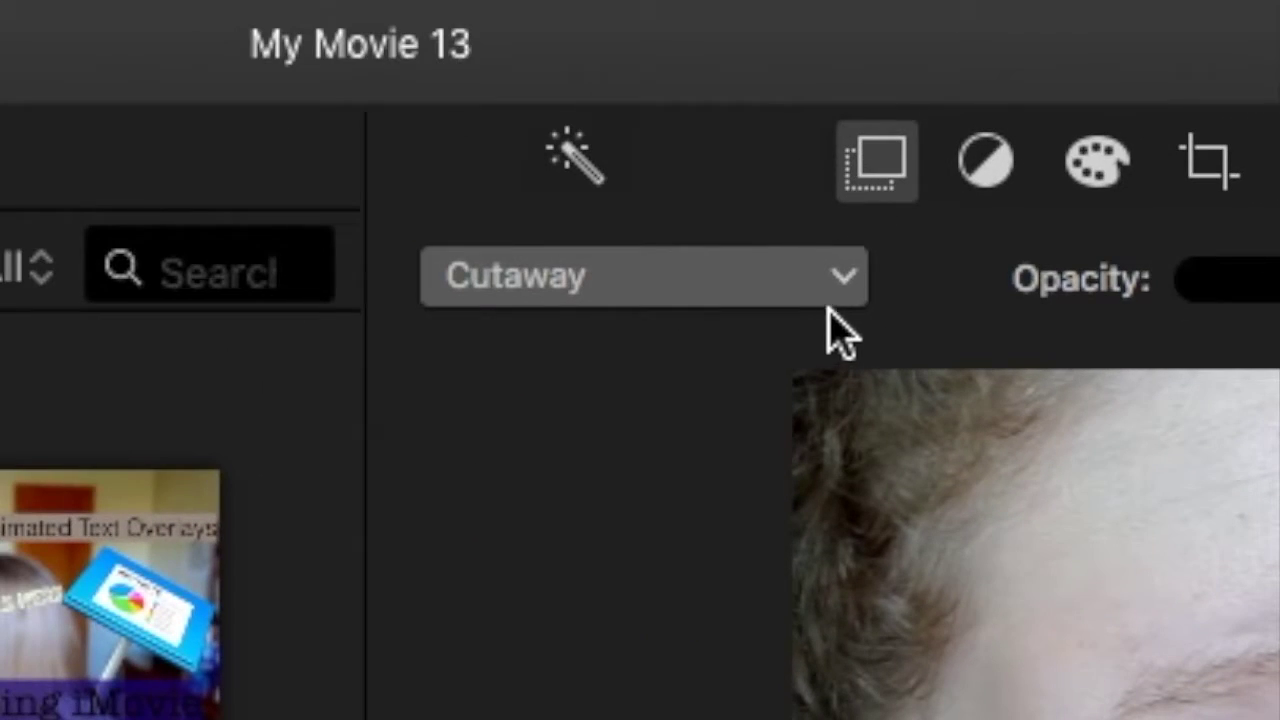
- Make the overlay Picture in Picture, placed and enlarged to fill the white Previous Video box
left_click(831, 258)
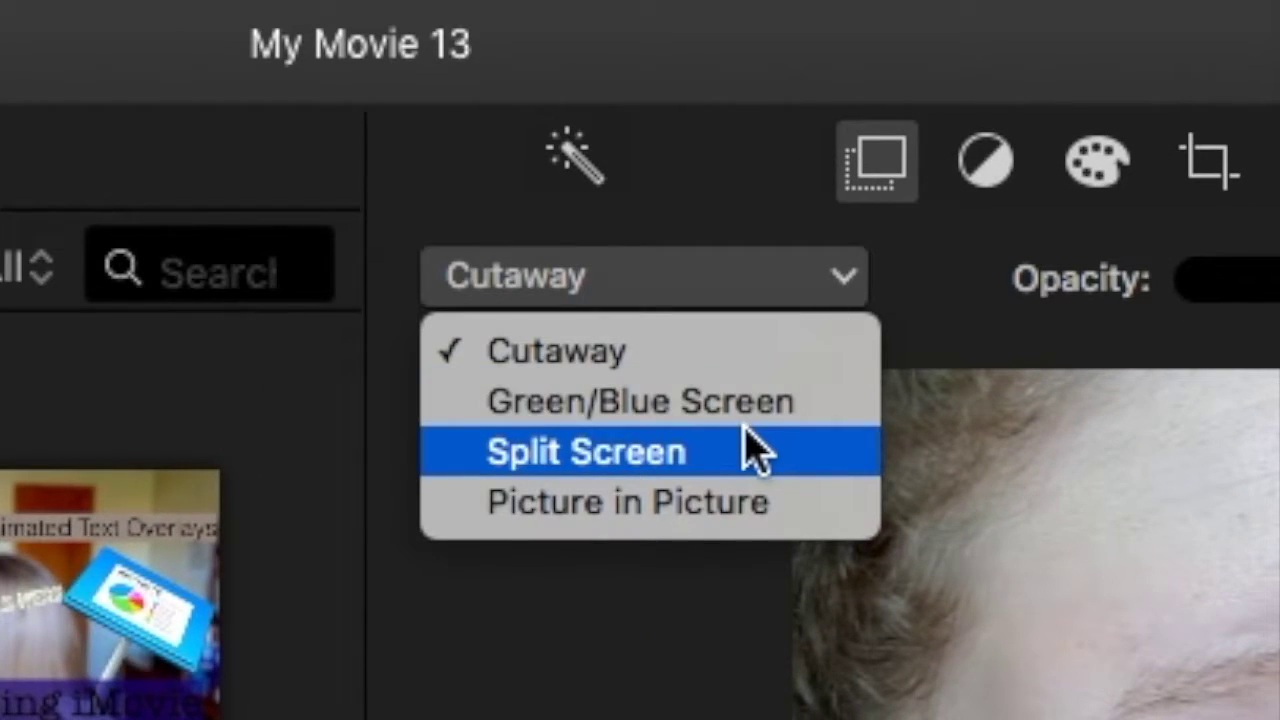
left_click(618, 506)
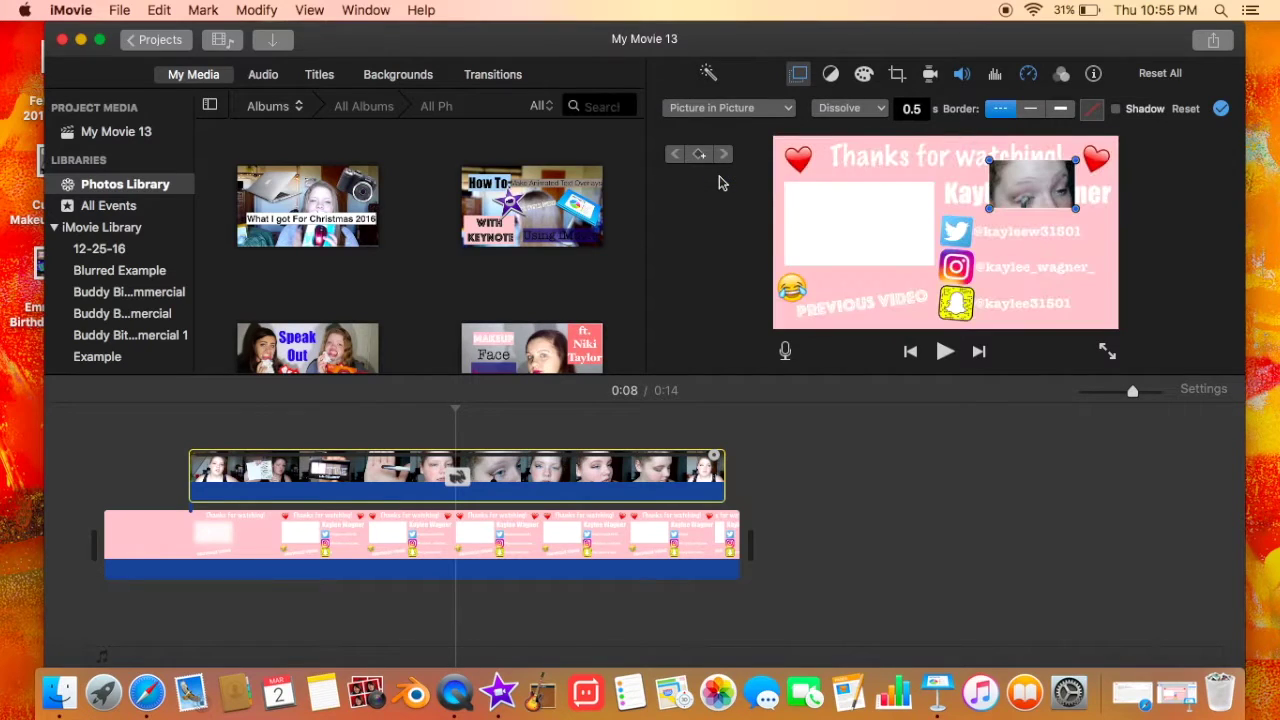
left_click_drag(1030, 192, 852, 224)
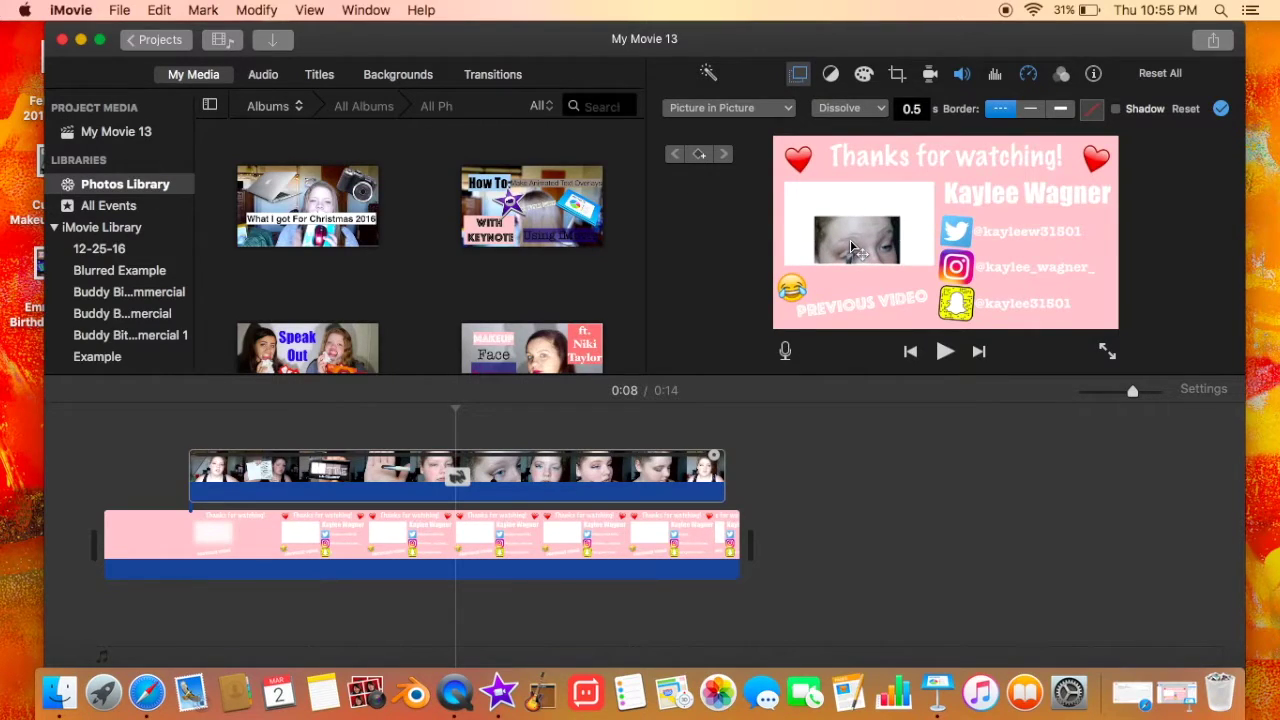
left_click_drag(815, 217, 797, 197)
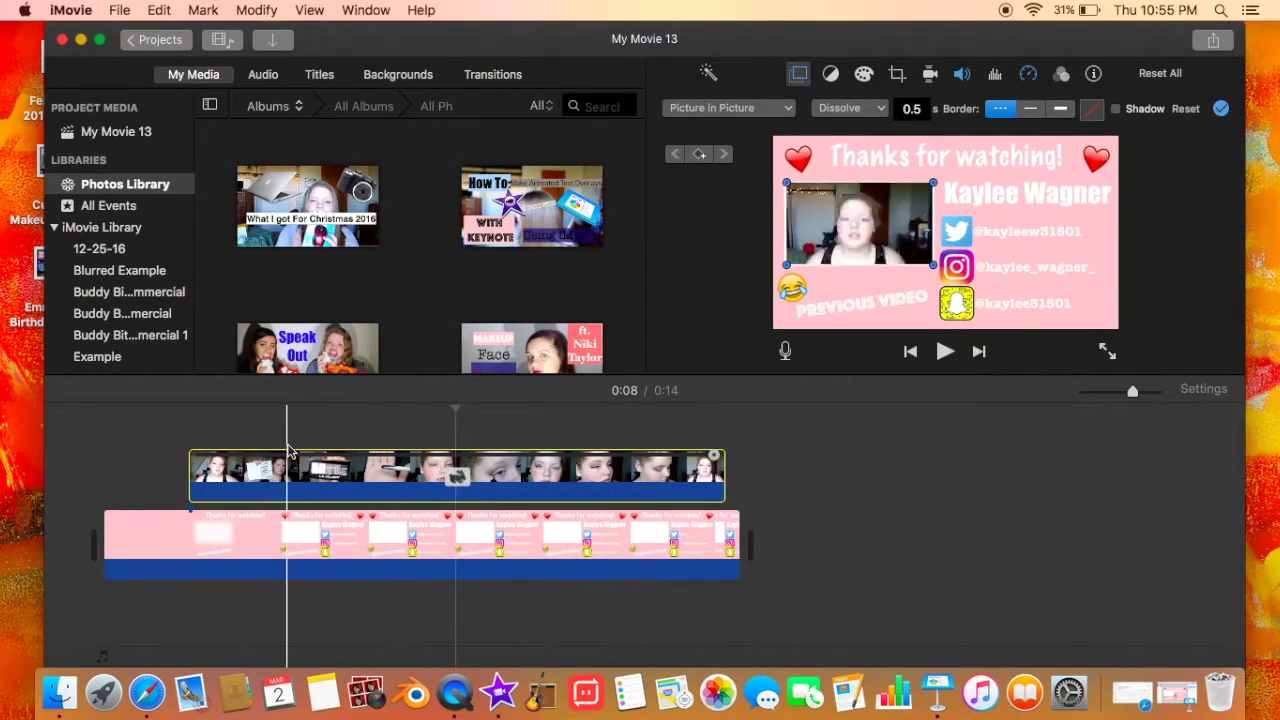
left_click(103, 465)
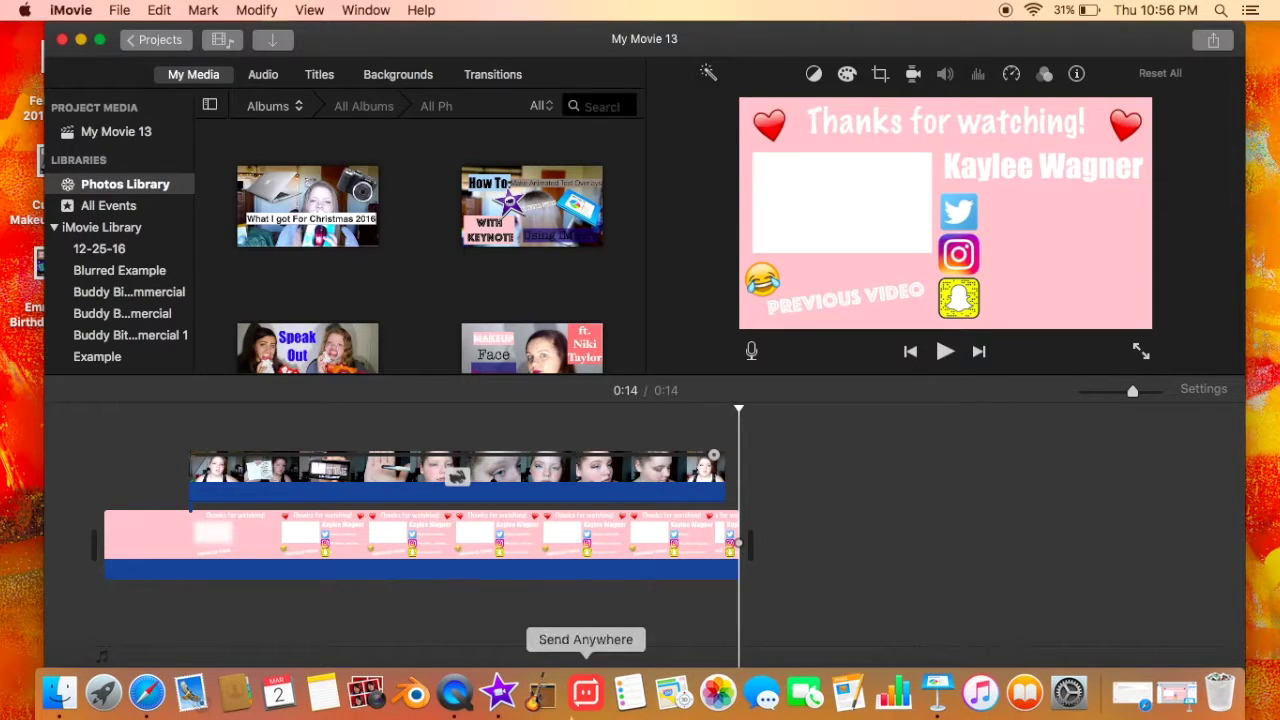
left_click(1207, 43)
left_click(1160, 244)
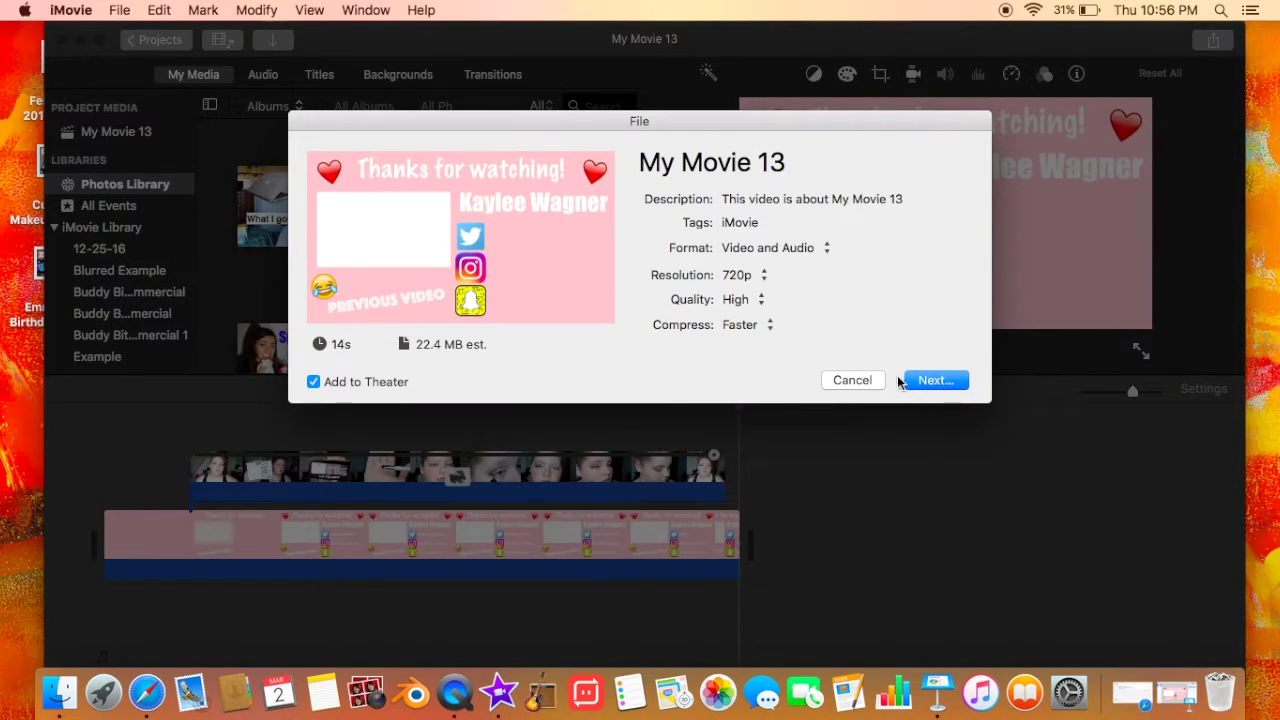
left_click(862, 380)
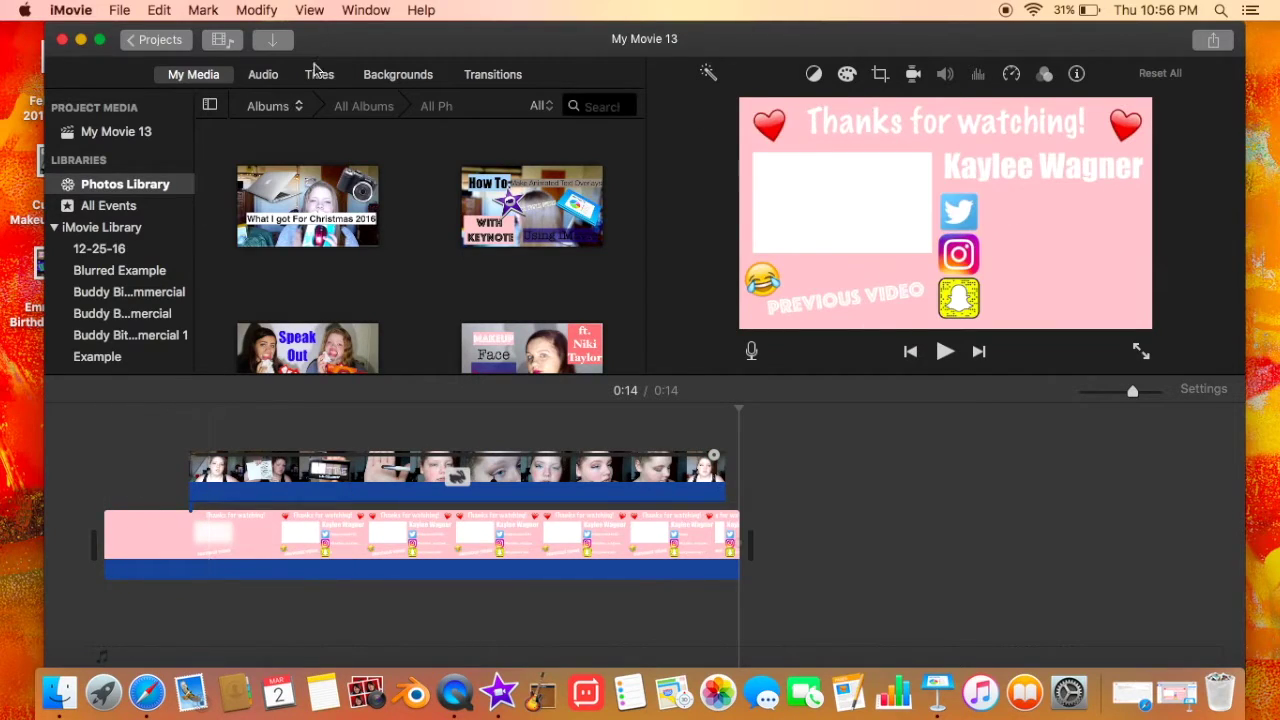
- Add February Ipsy 2017 to the timeline start, zoom out, and bring up Share options
left_click_drag(393, 41, 585, 45)
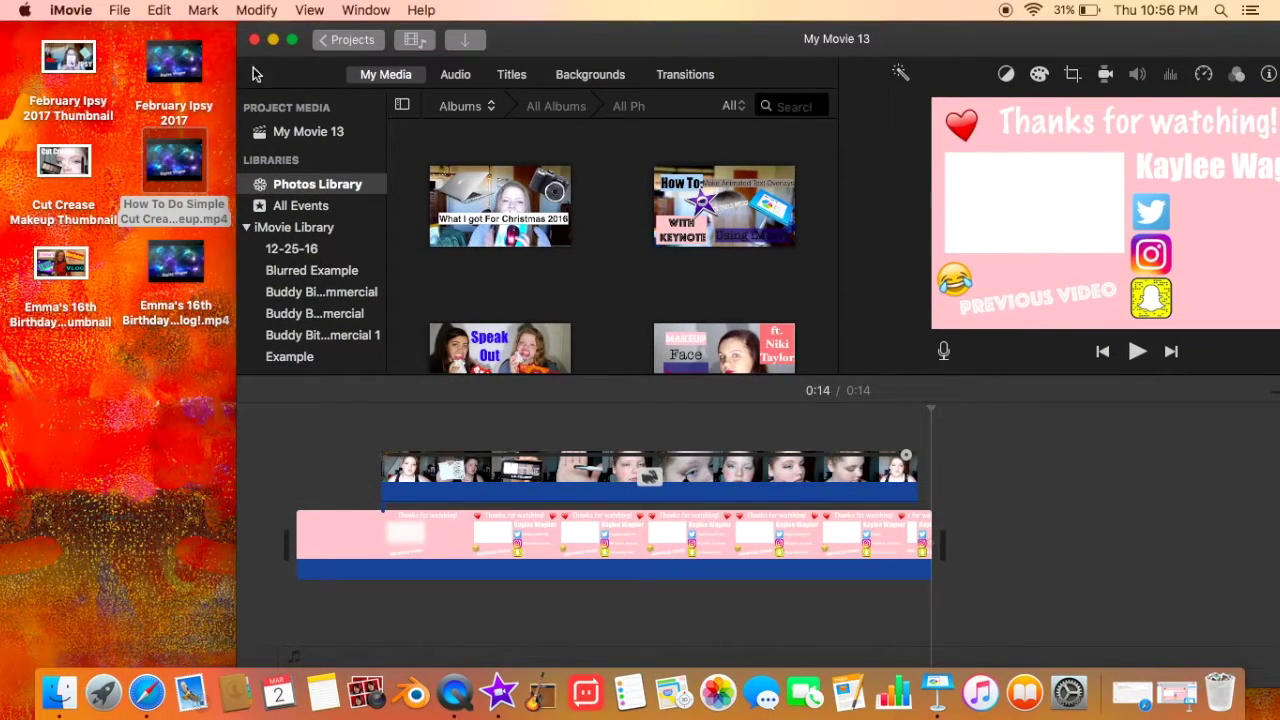
left_click_drag(183, 78, 278, 549)
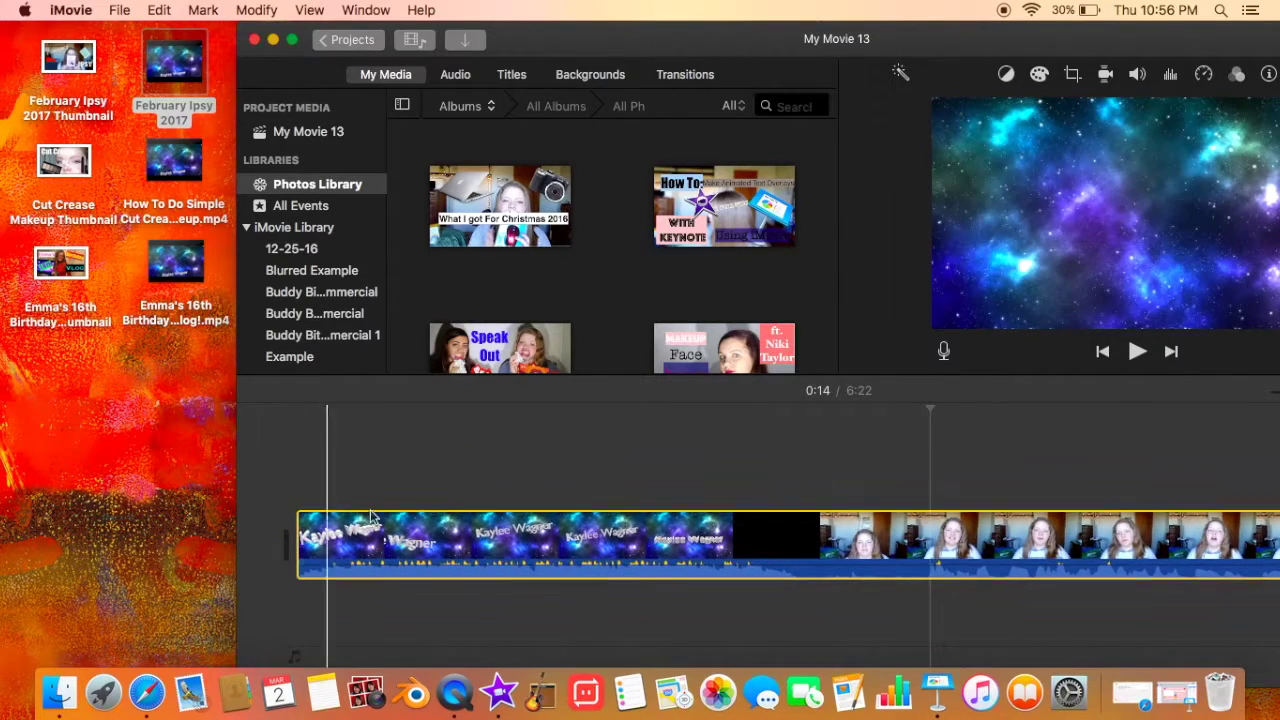
scroll(1132, 440, "right", 10)
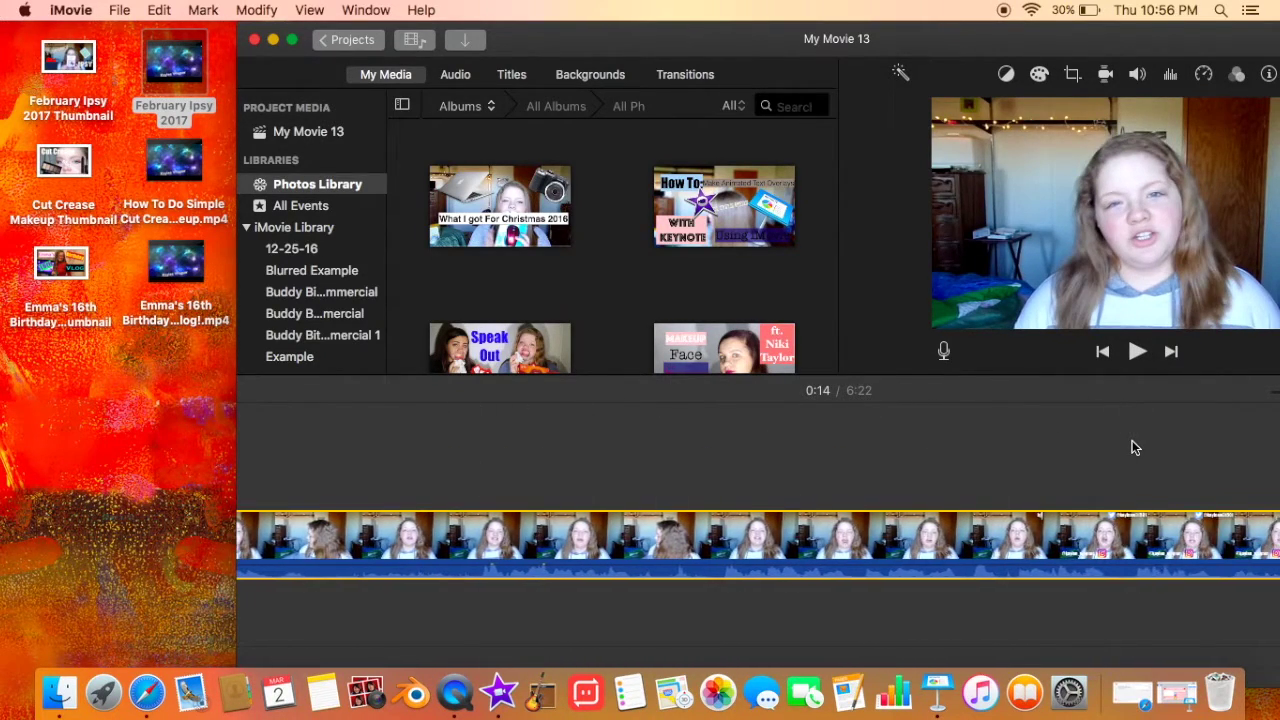
left_click_drag(965, 45, 756, 45)
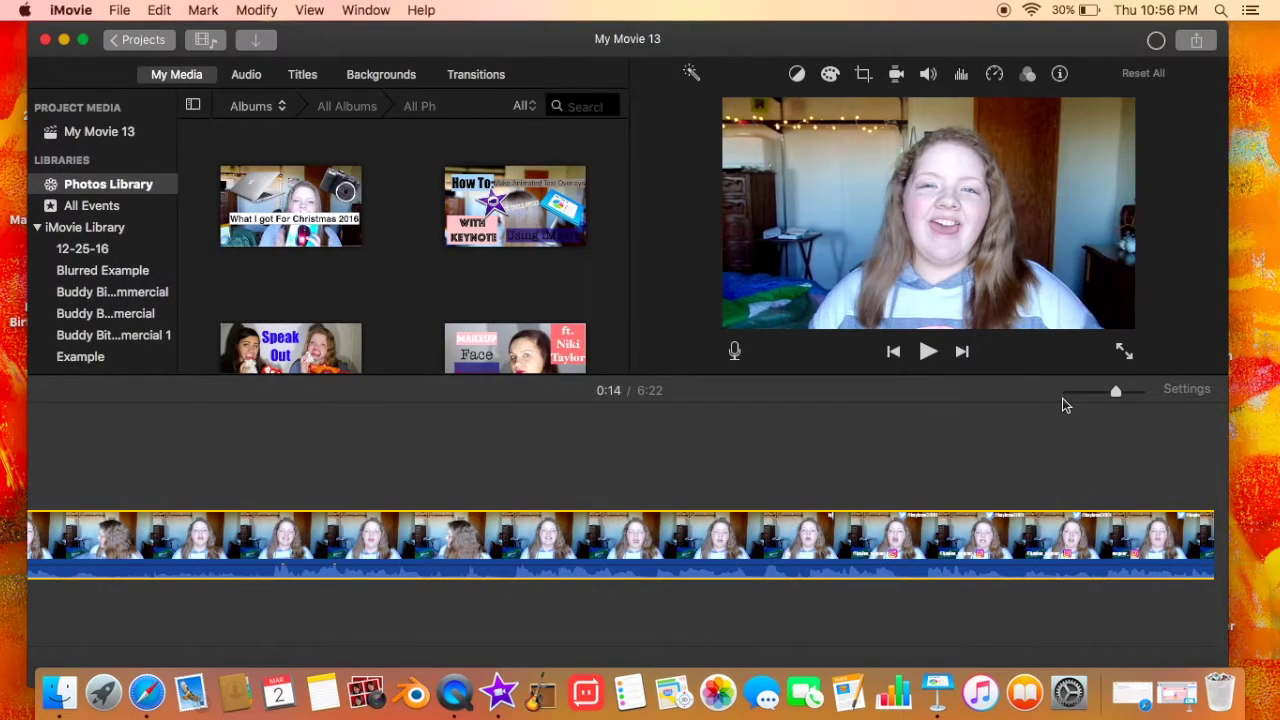
left_click(1067, 393)
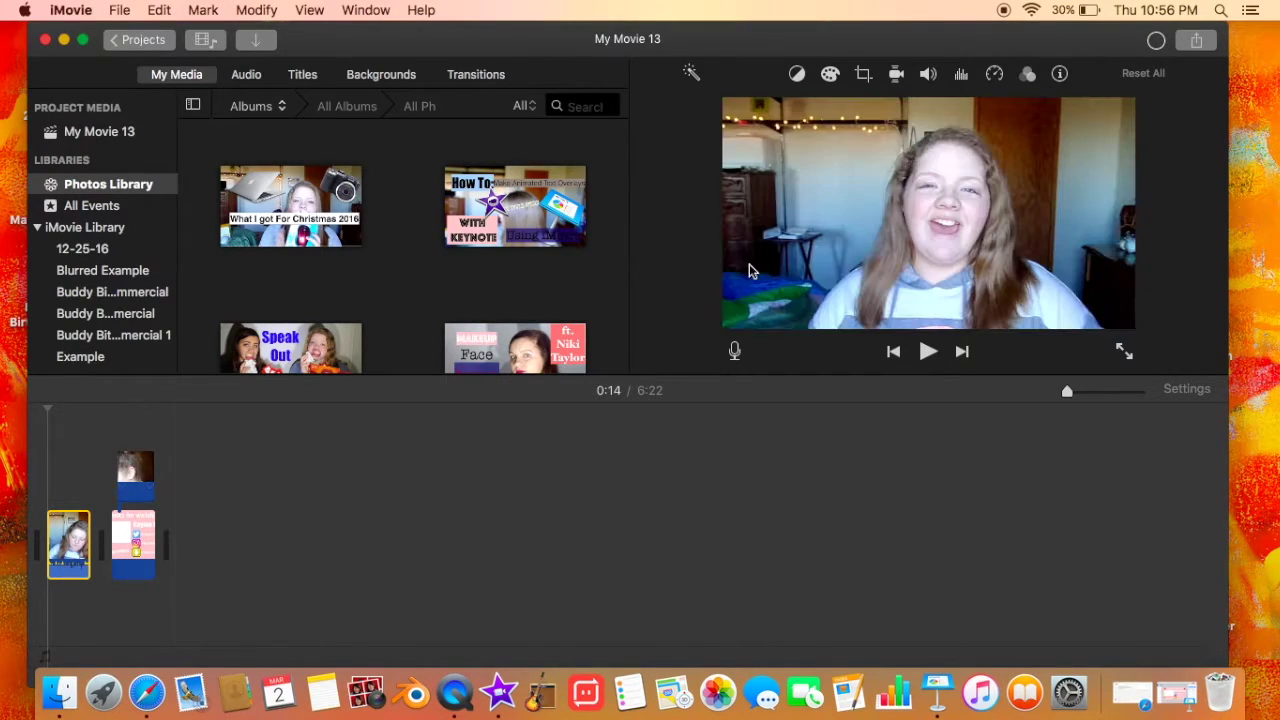
left_click(1196, 40)
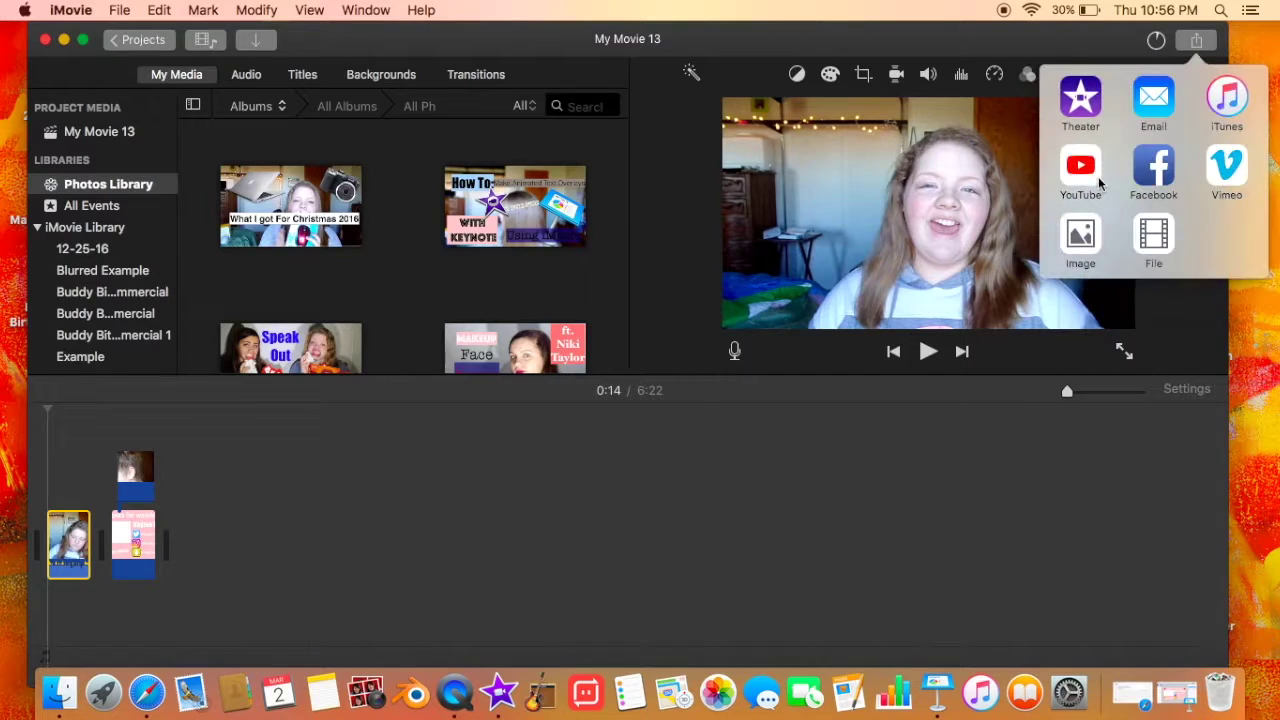
- Back out of the File export without saving, then delete the February Ipsy 2017 clip
left_click(1154, 237)
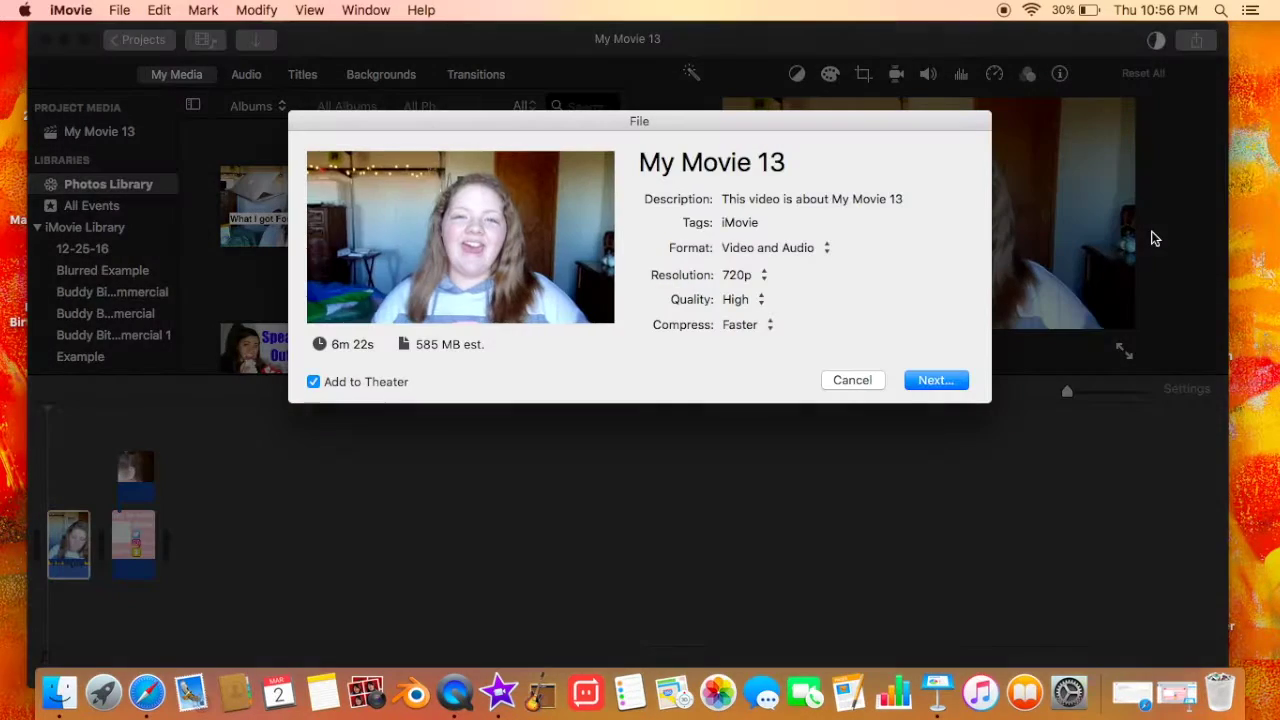
left_click(940, 382)
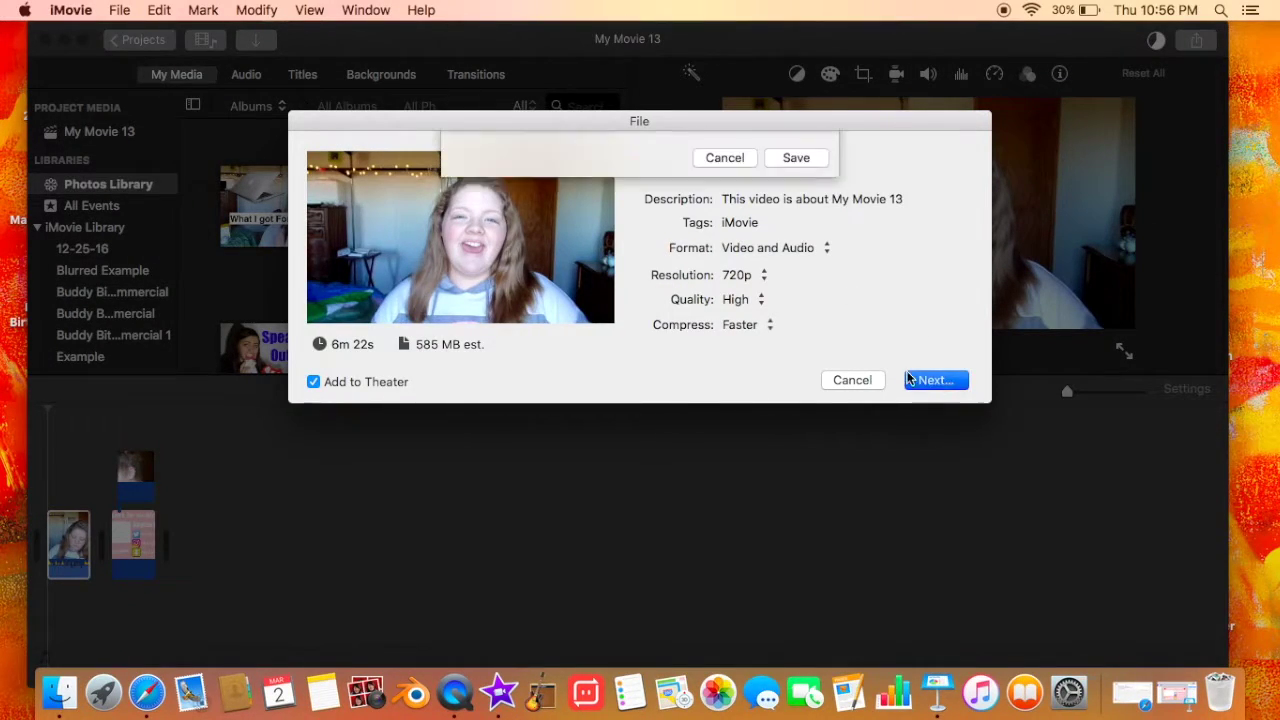
left_click(725, 247)
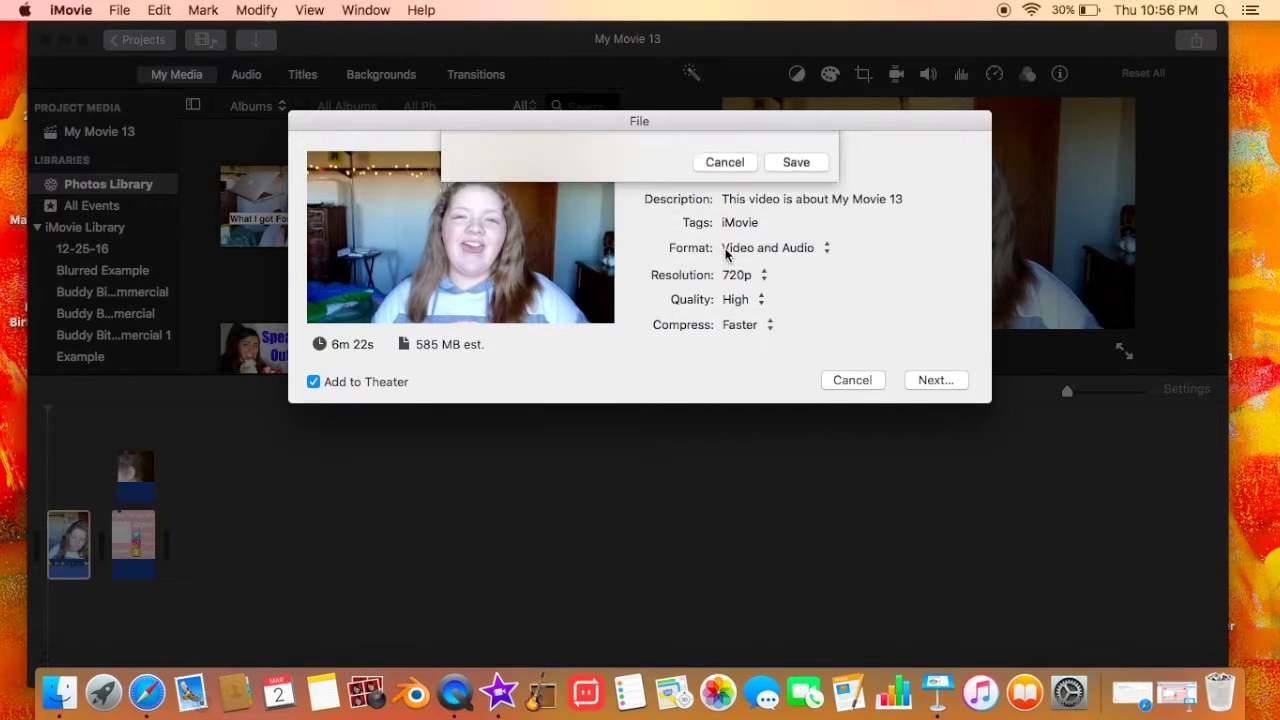
left_click(845, 381)
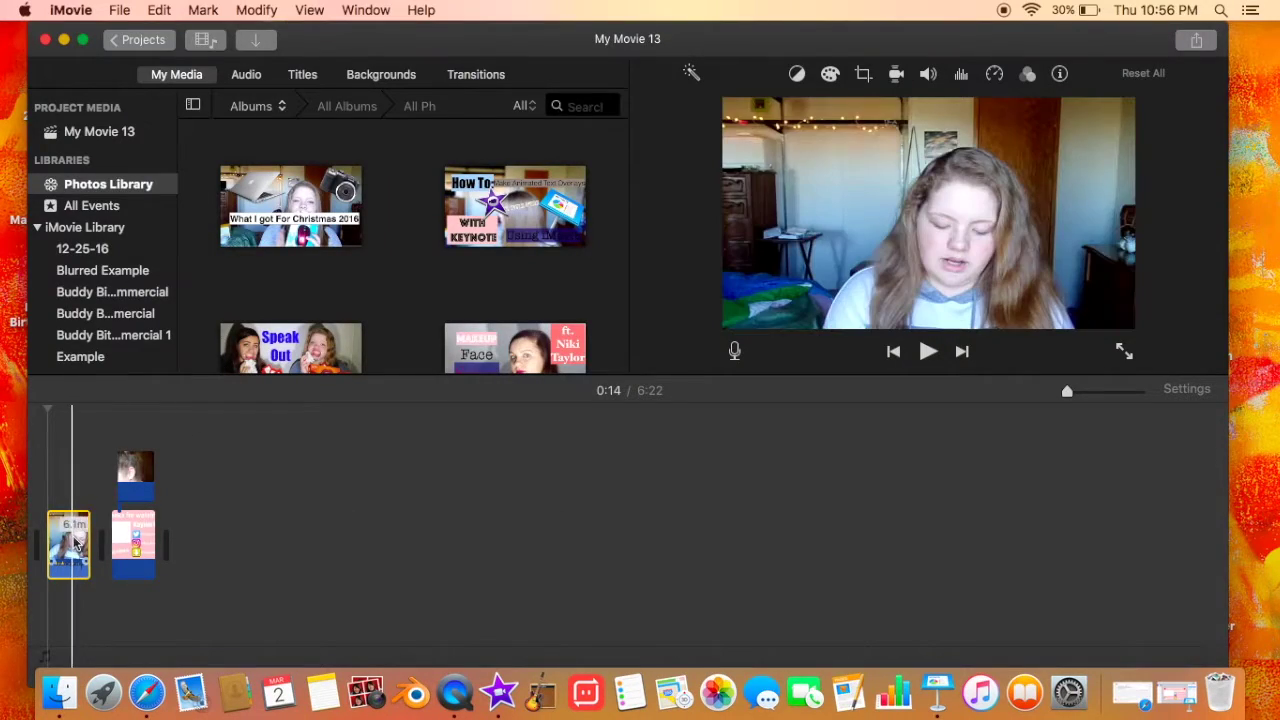
key("Delete")
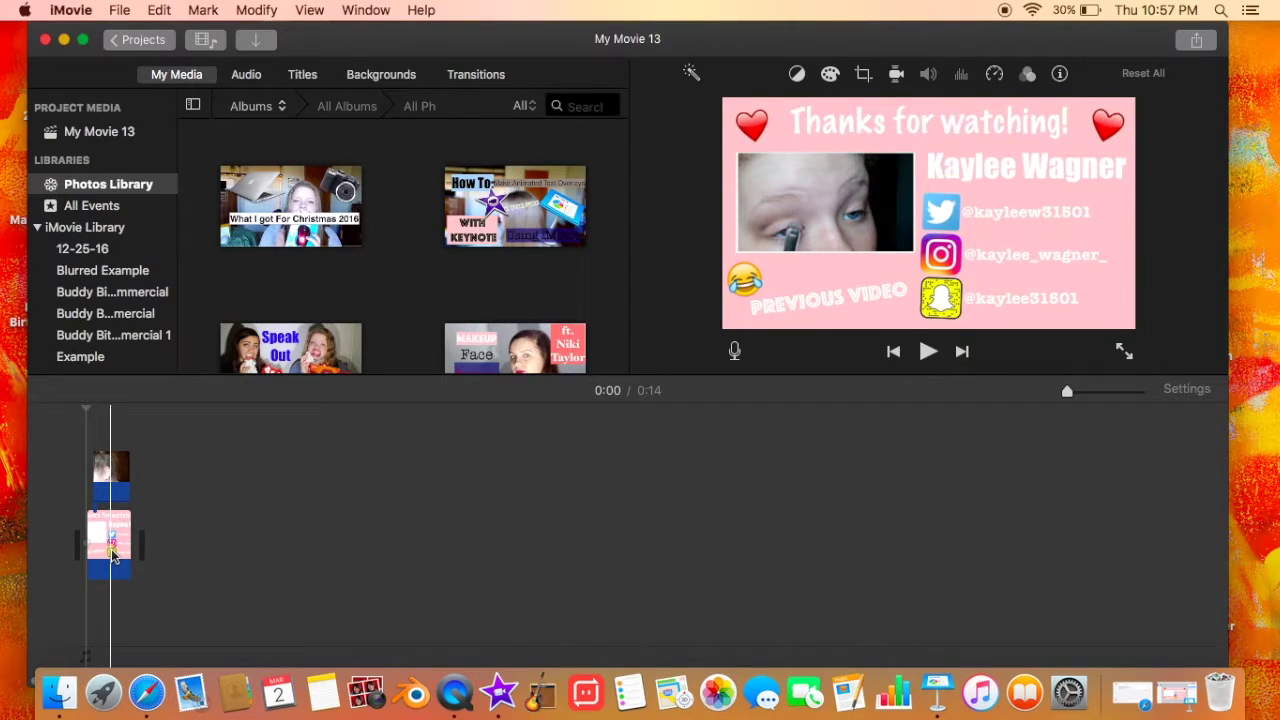
- Minimise iMovie, move Final Example Endslate.mp4 to the desktop's top centre, then select End Card
left_click(65, 40)
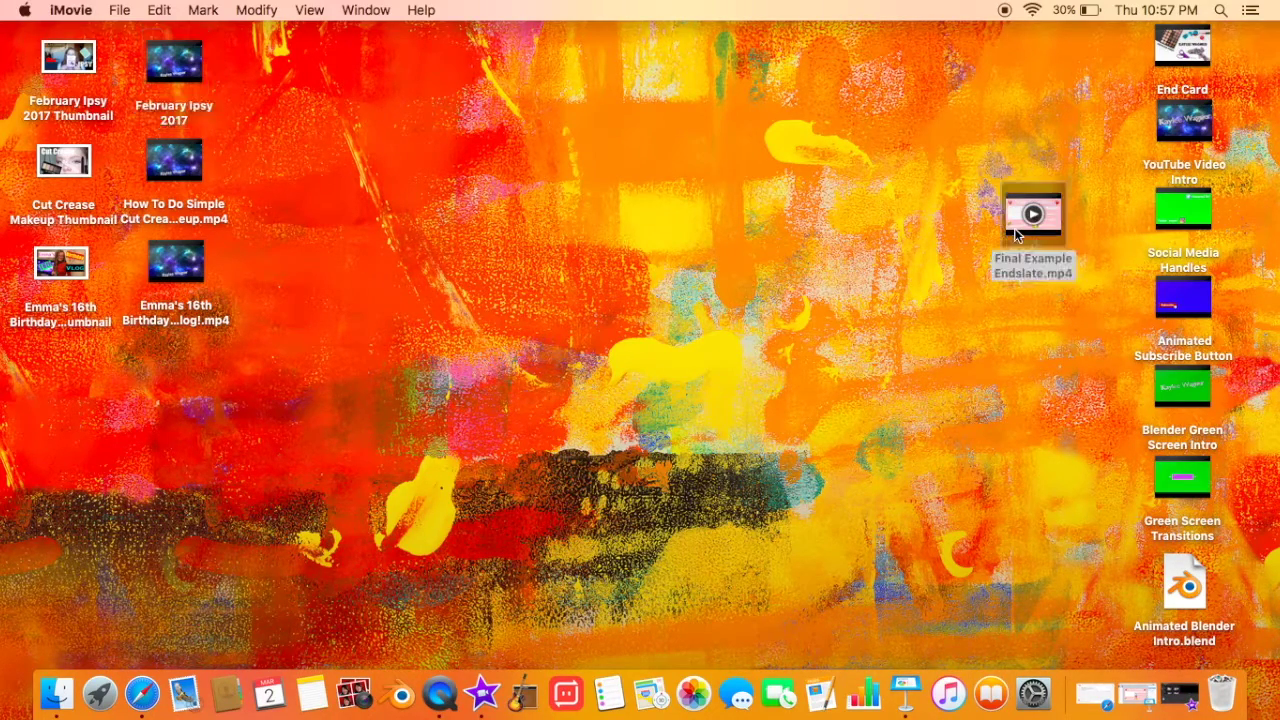
left_click_drag(1008, 252, 678, 262)
left_click(654, 277)
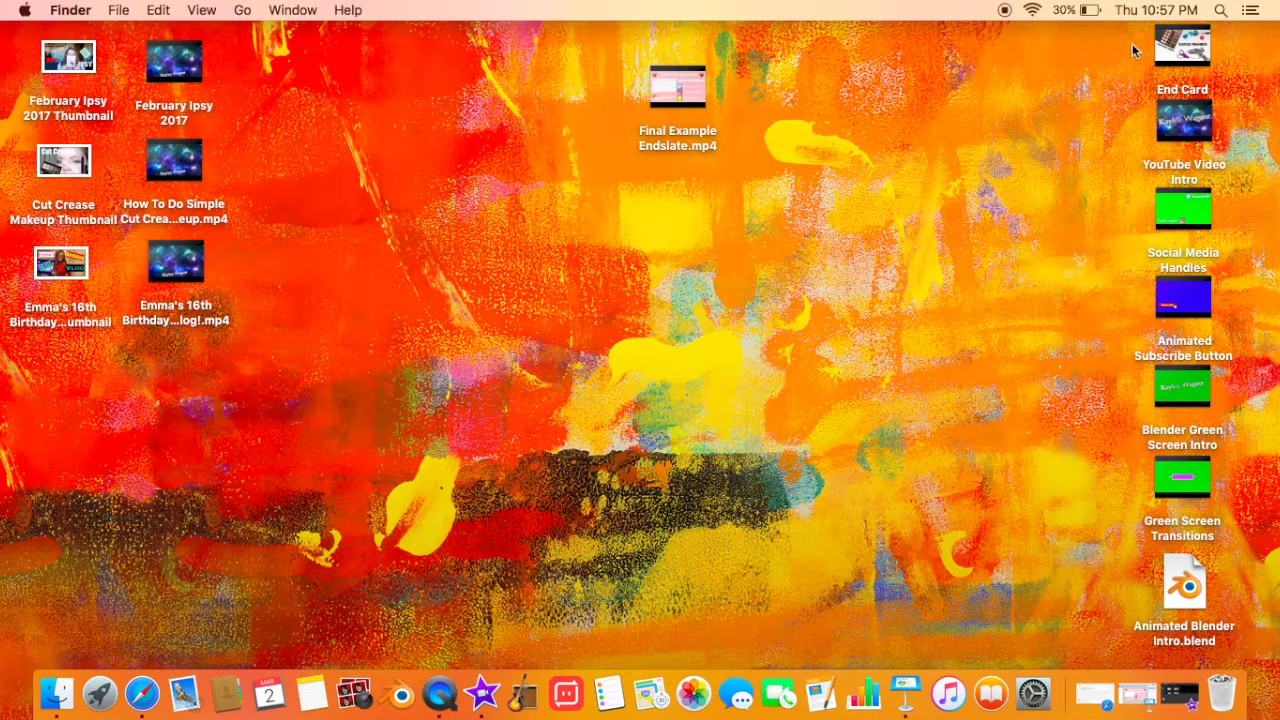
left_click(1165, 60)
- Move End Card to mid-desktop, play it in QuickTime, then close it
left_click_drag(1165, 60, 812, 256)
double_click(812, 256)
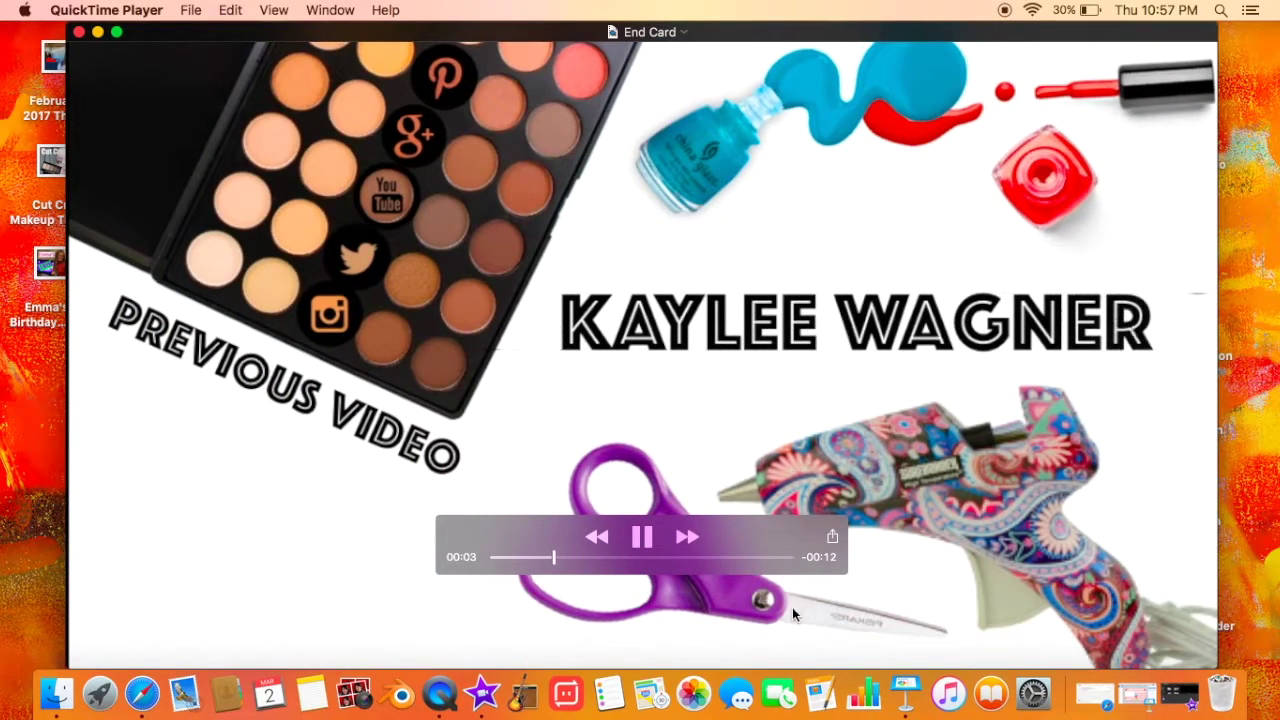
left_click(80, 33)
- Play Final Example Endslate.mp4 through, quit QuickTime, and deselect the file
double_click(657, 98)
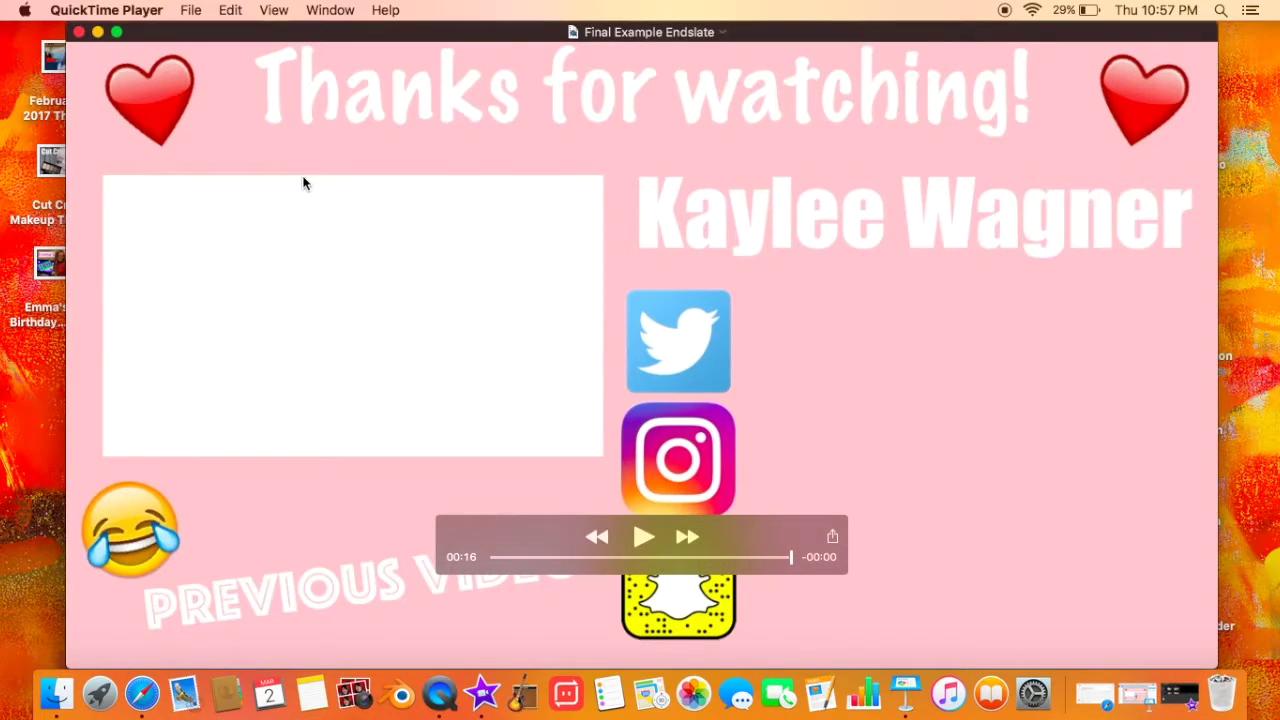
key("super+q")
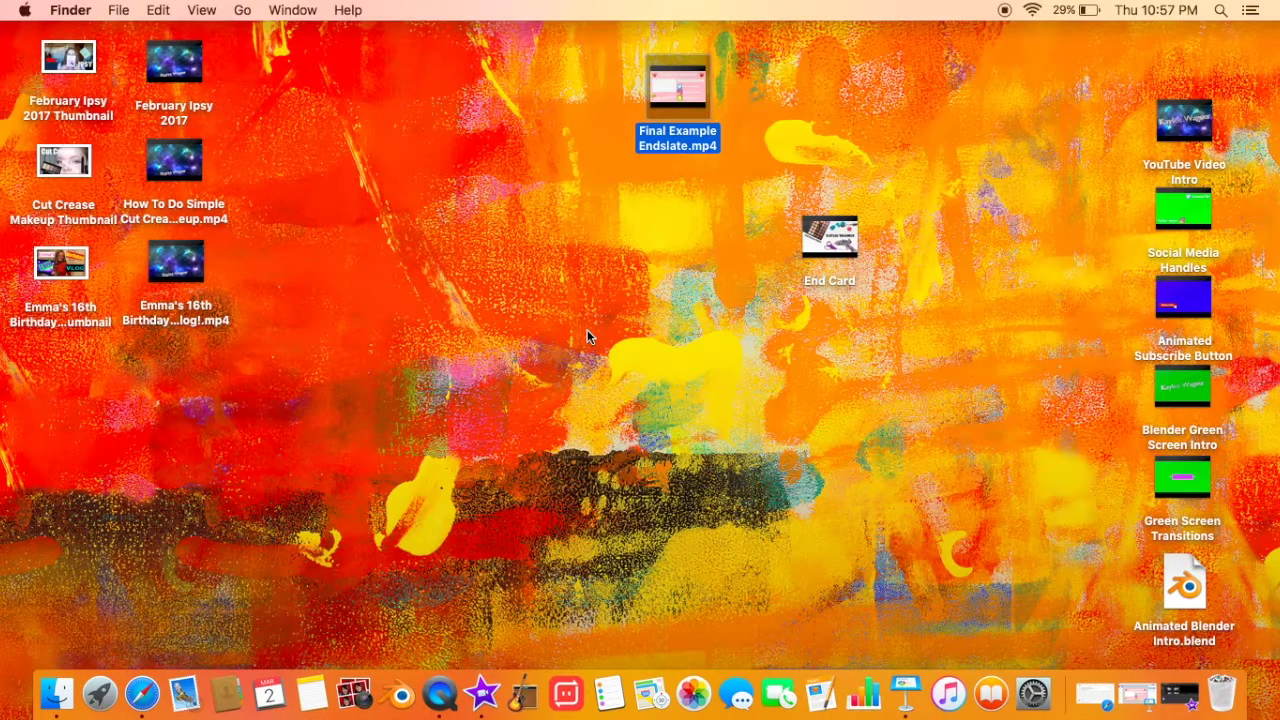
left_click(588, 335)
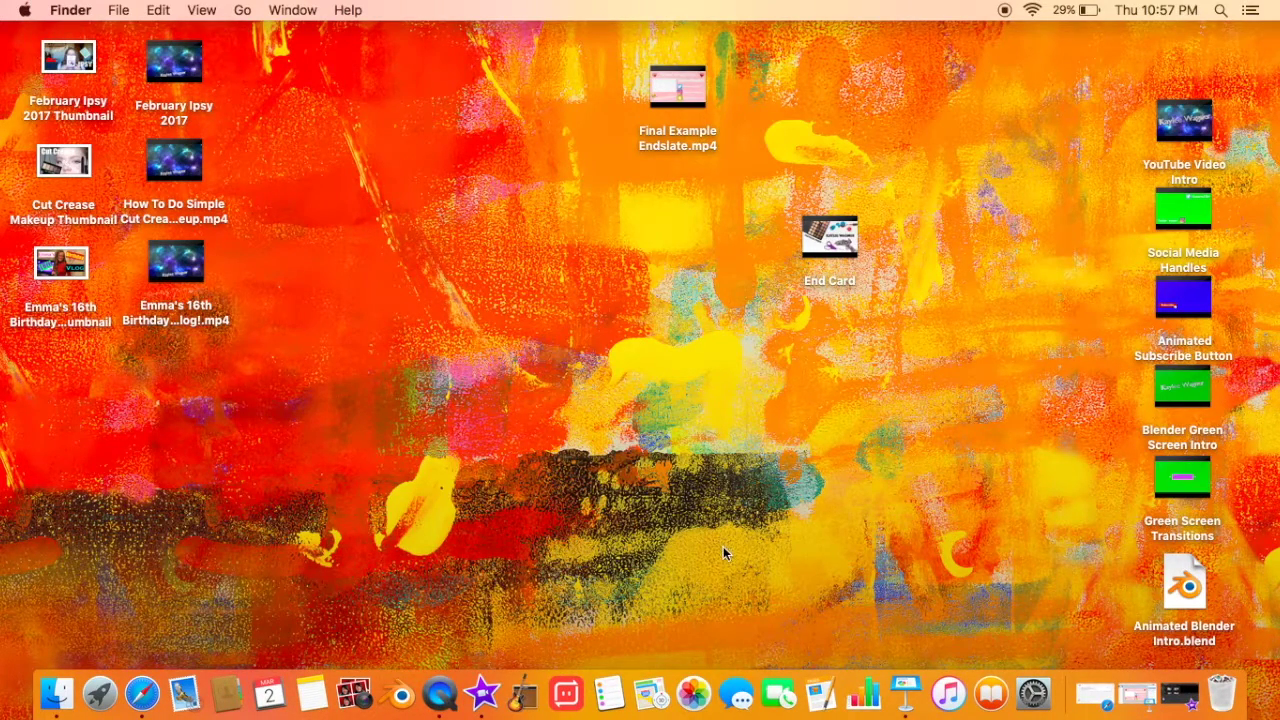